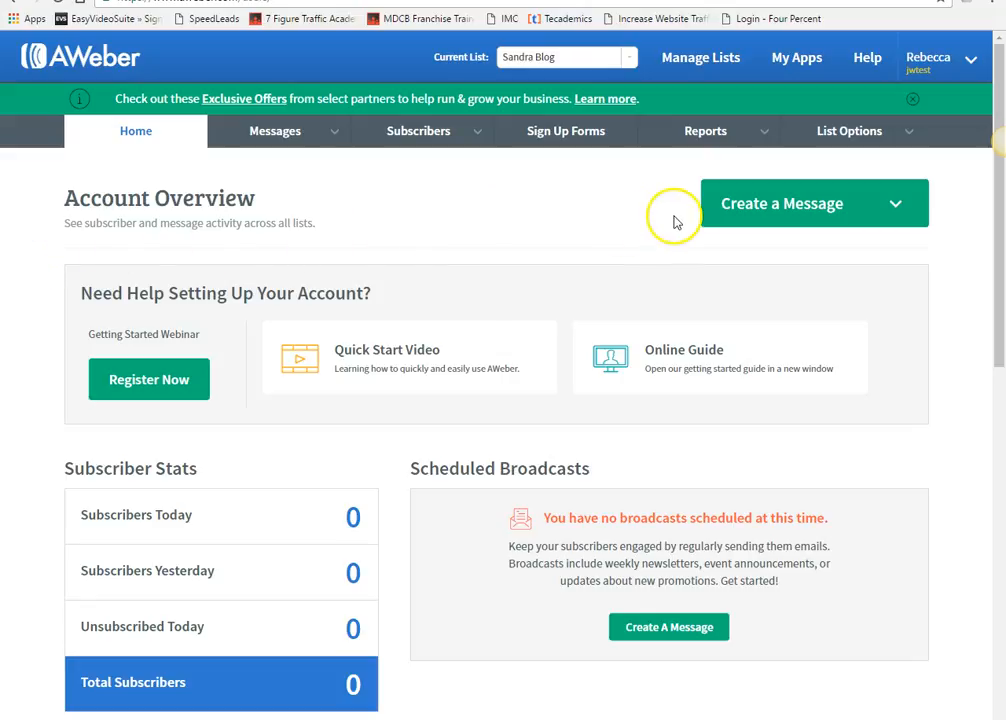
- Go to Manage Lists and begin a new list with Create A List
click(722, 72)
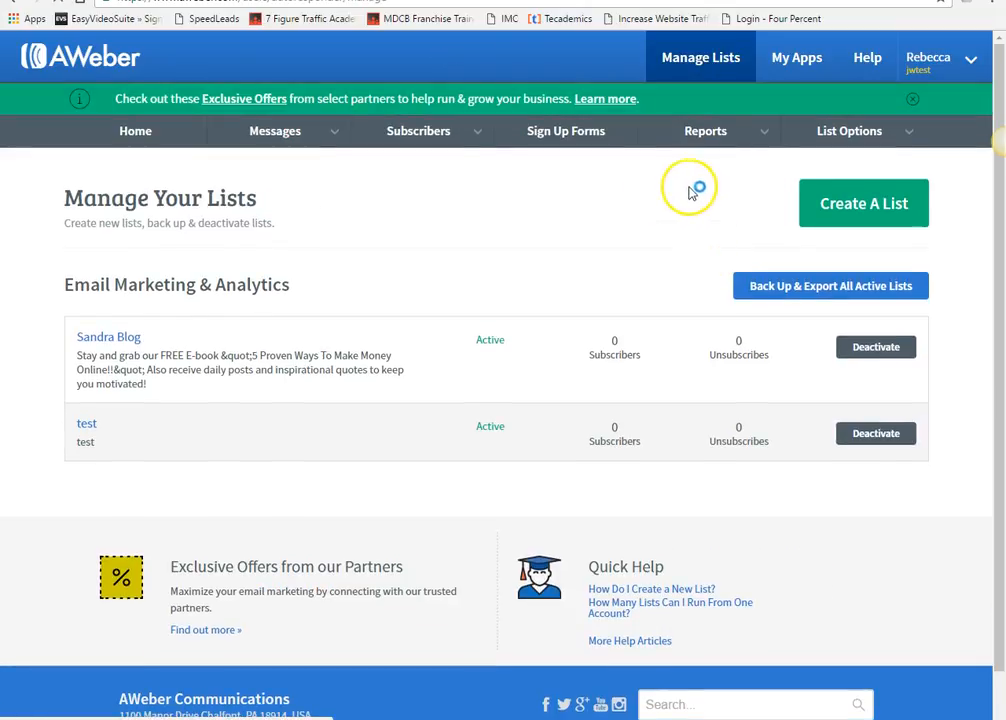
click(860, 231)
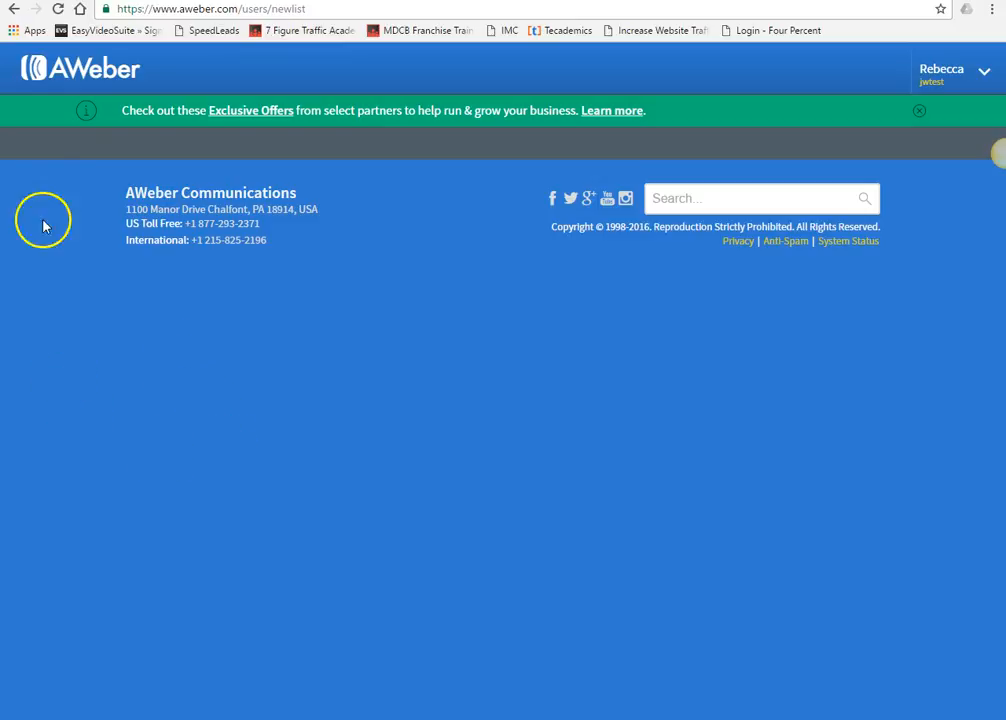
- Reload the stalled new-list page and check the prefilled company name
click(58, 9)
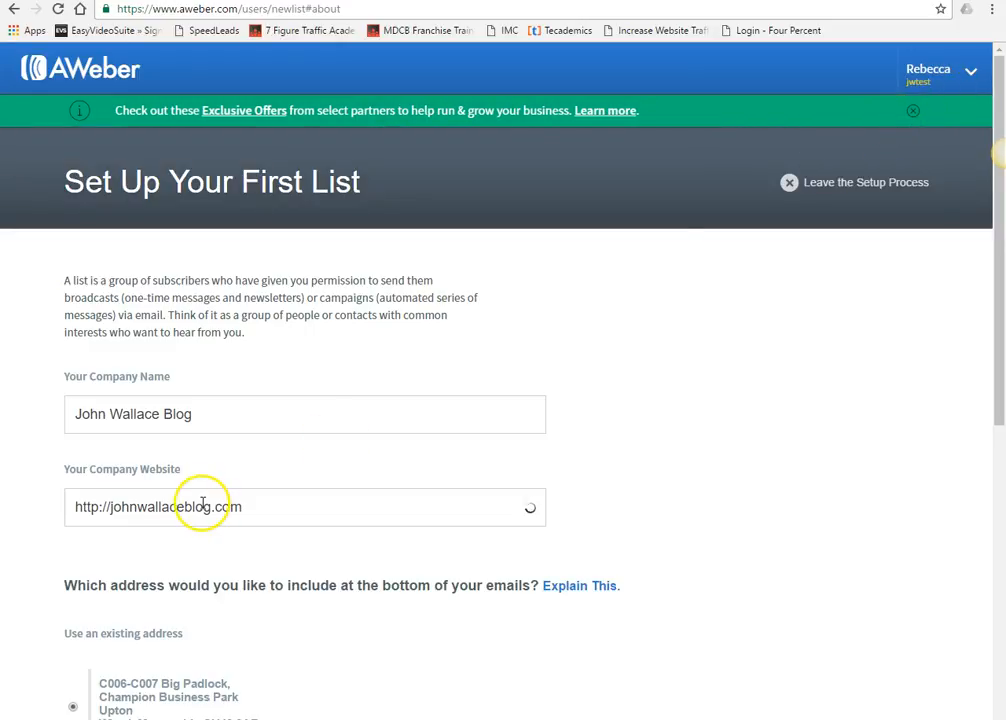
click(213, 422)
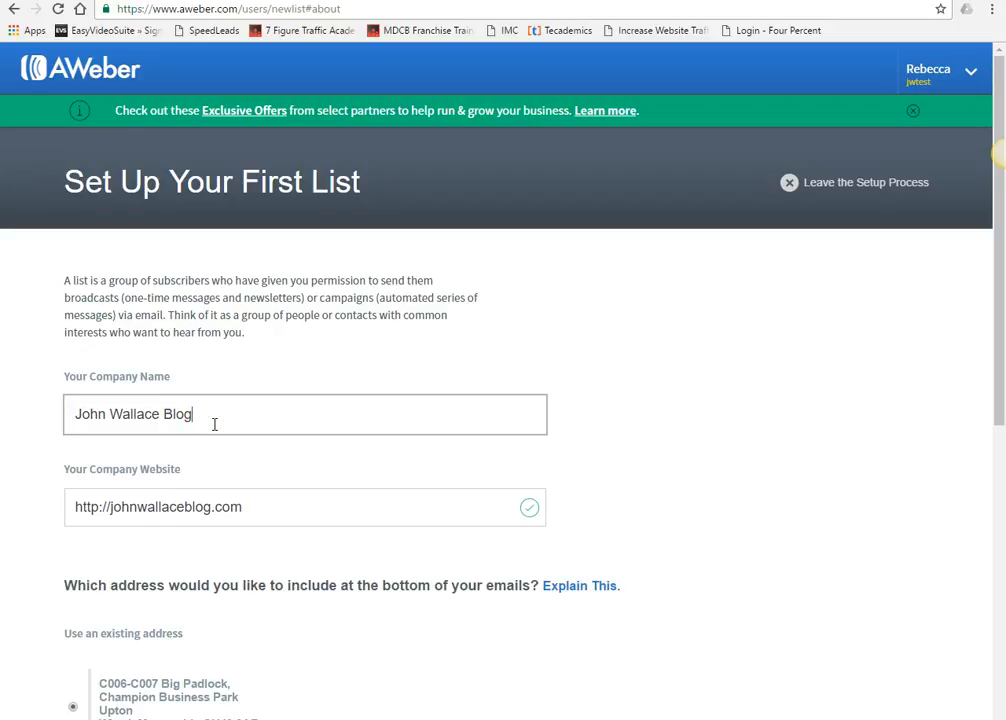
click(214, 423)
click(211, 424)
- Review the company website field and select the free Gmail sender address
scroll(215, 421, down, 1)
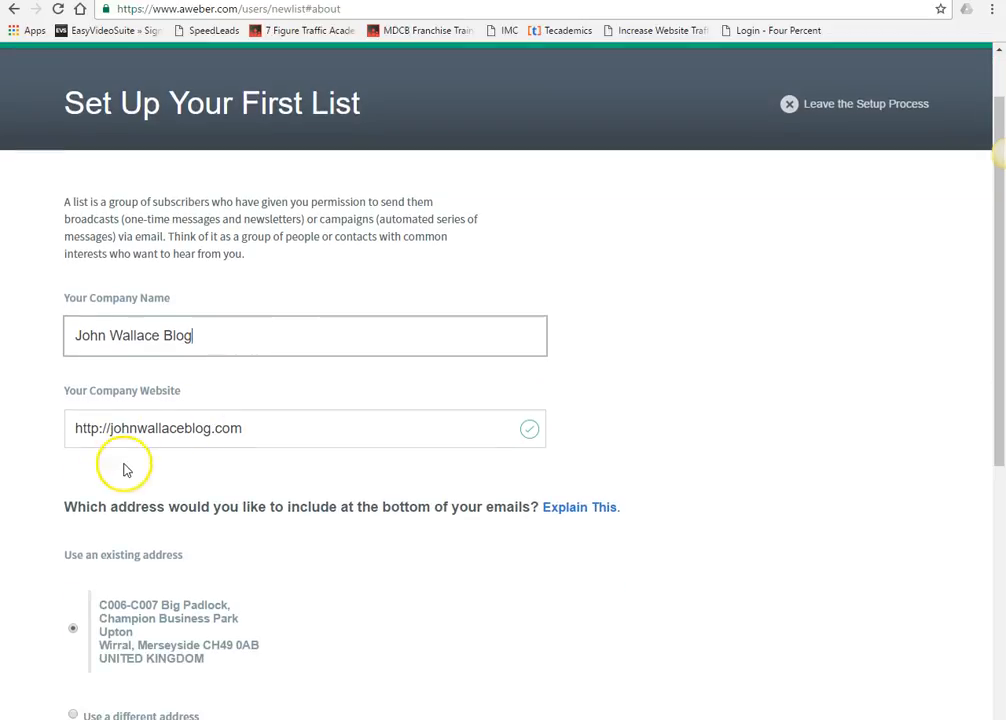
drag(265, 436, 38, 436)
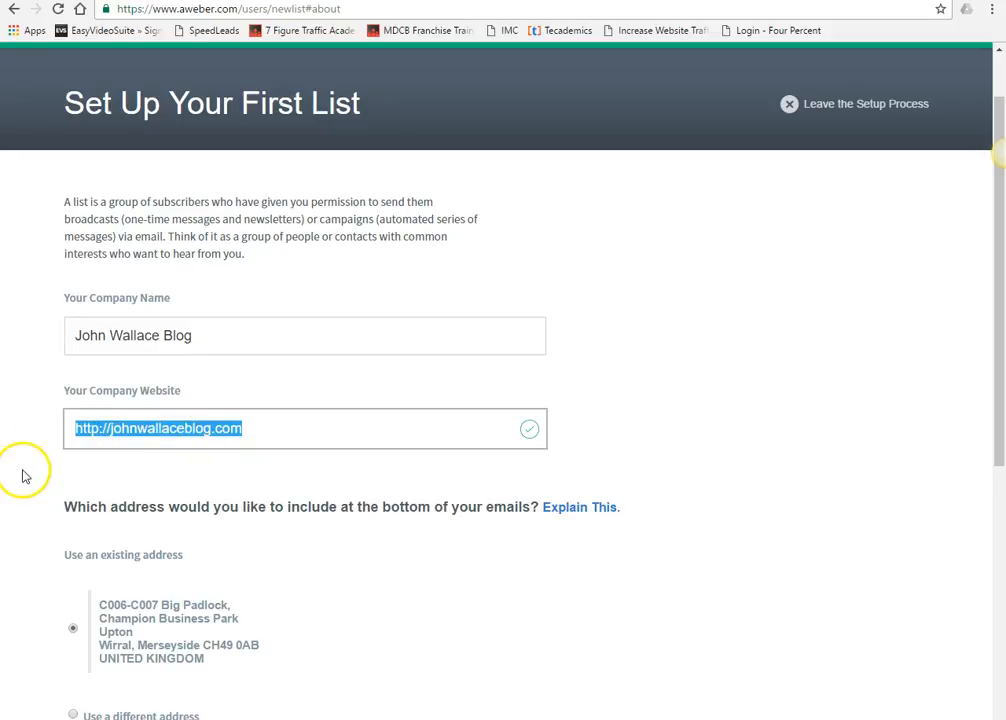
click(199, 341)
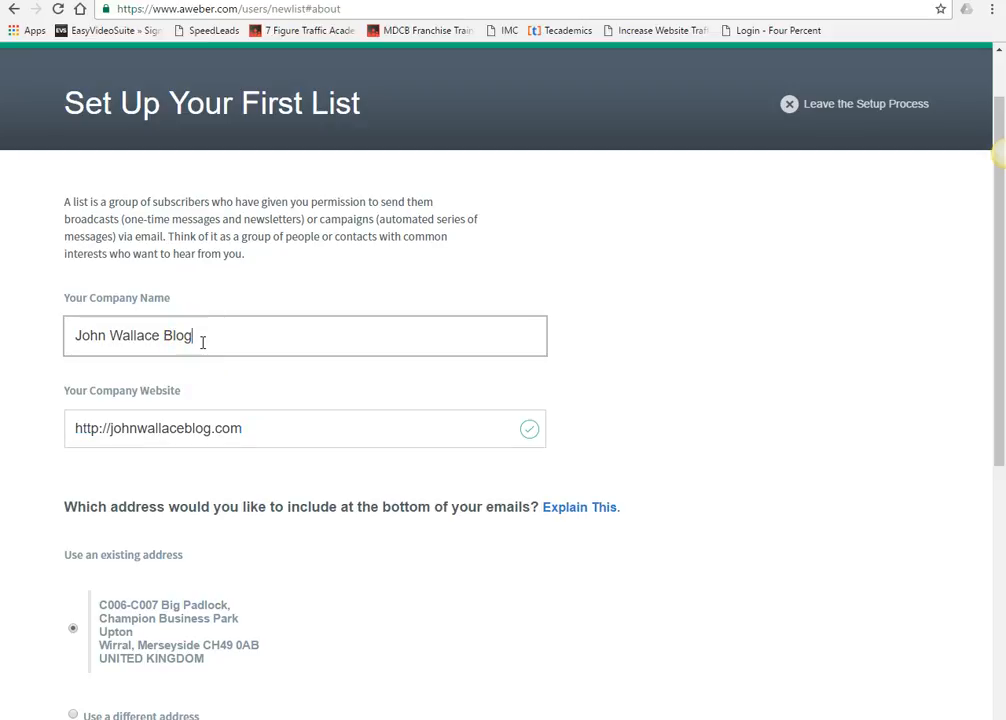
click(229, 335)
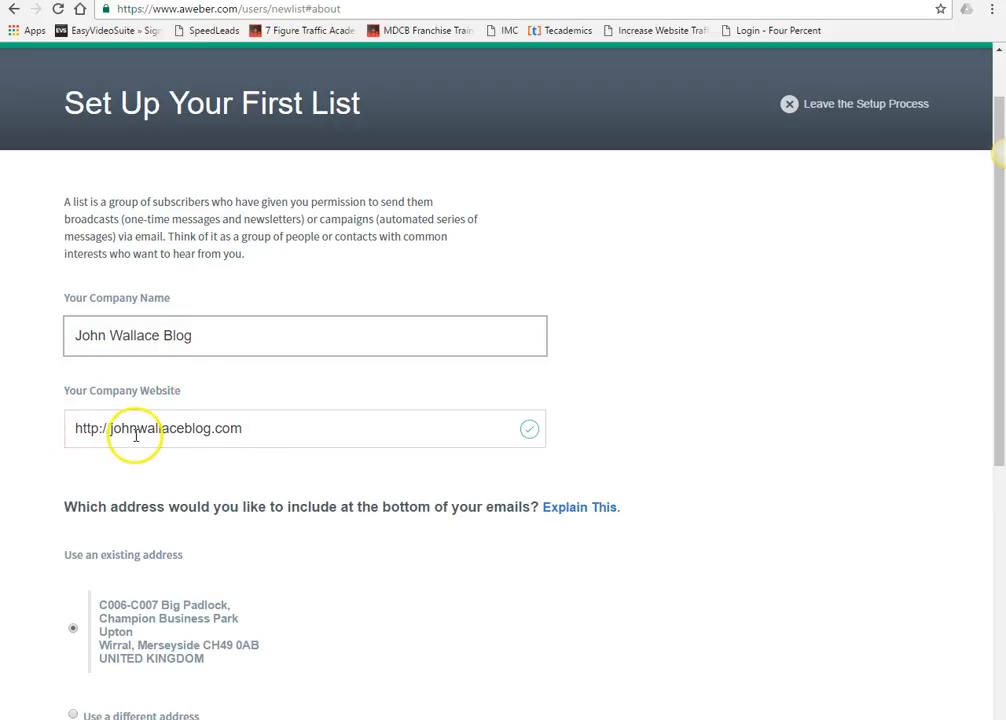
scroll(290, 482, down, 4)
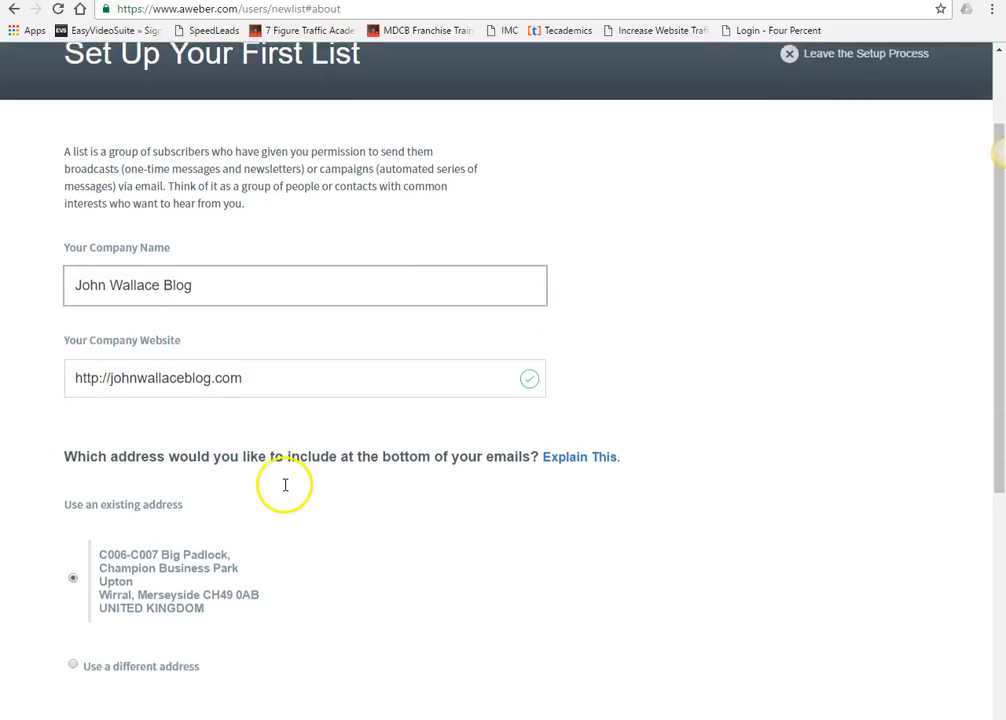
scroll(254, 455, down, 1)
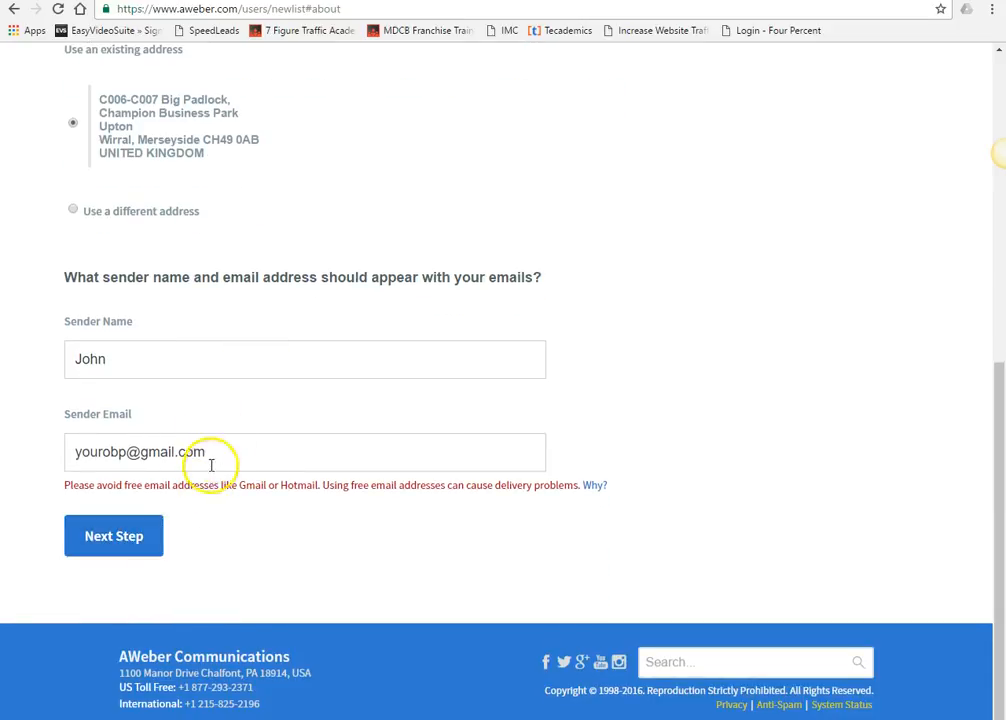
drag(209, 458, 67, 451)
- Clear the Gmail sender address and attempt to continue past the sender details
key(BackSpace)
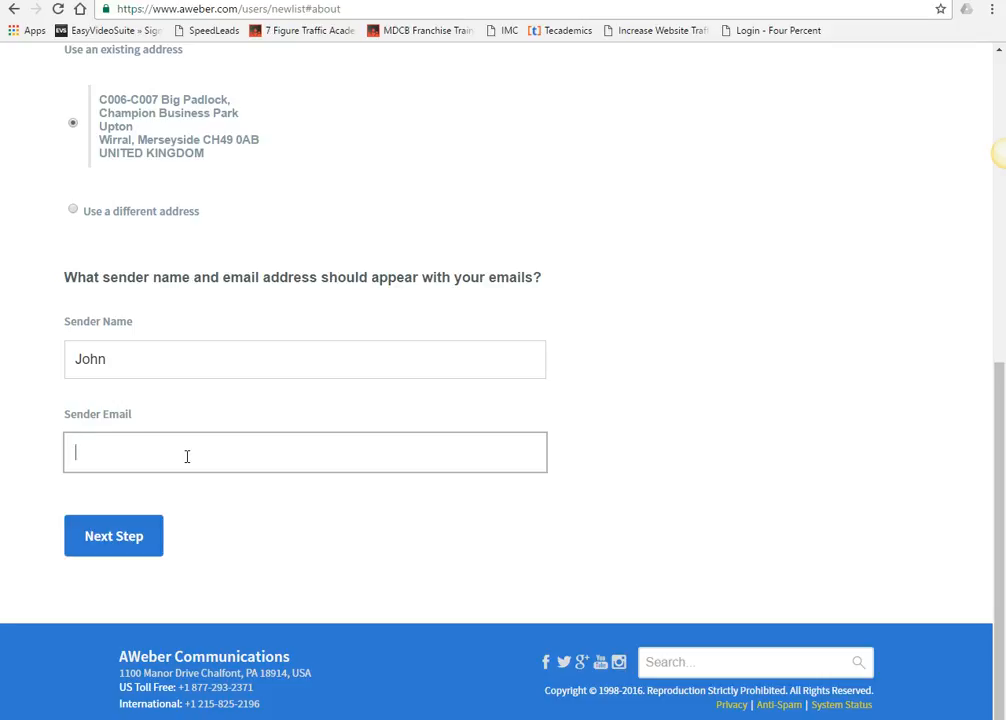
click(163, 443)
click(130, 535)
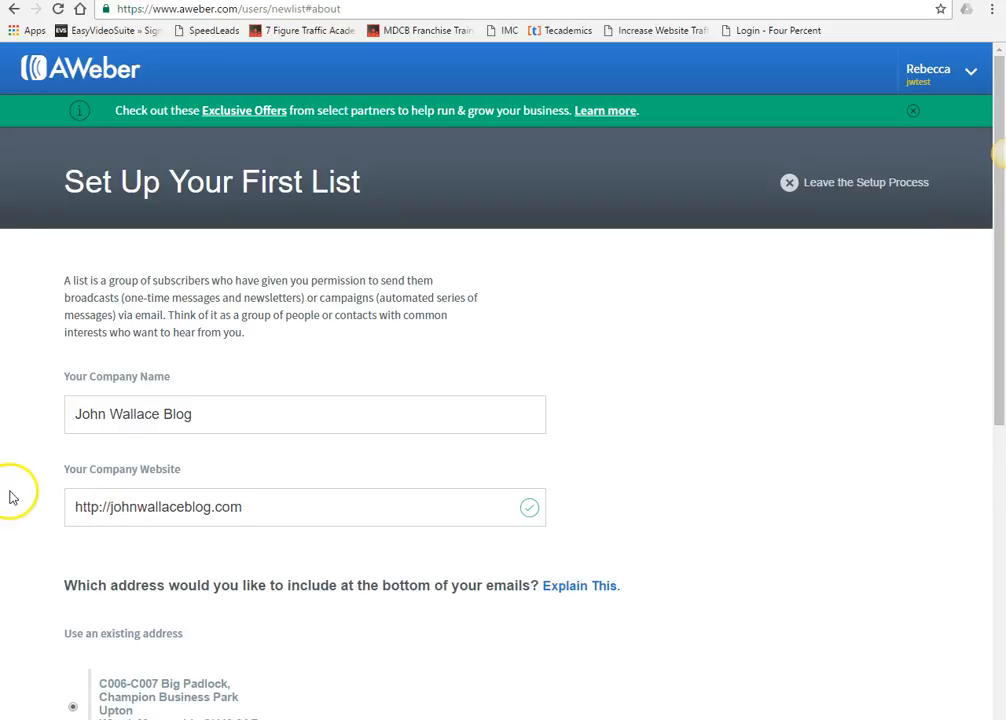
scroll(15, 493, down, 1)
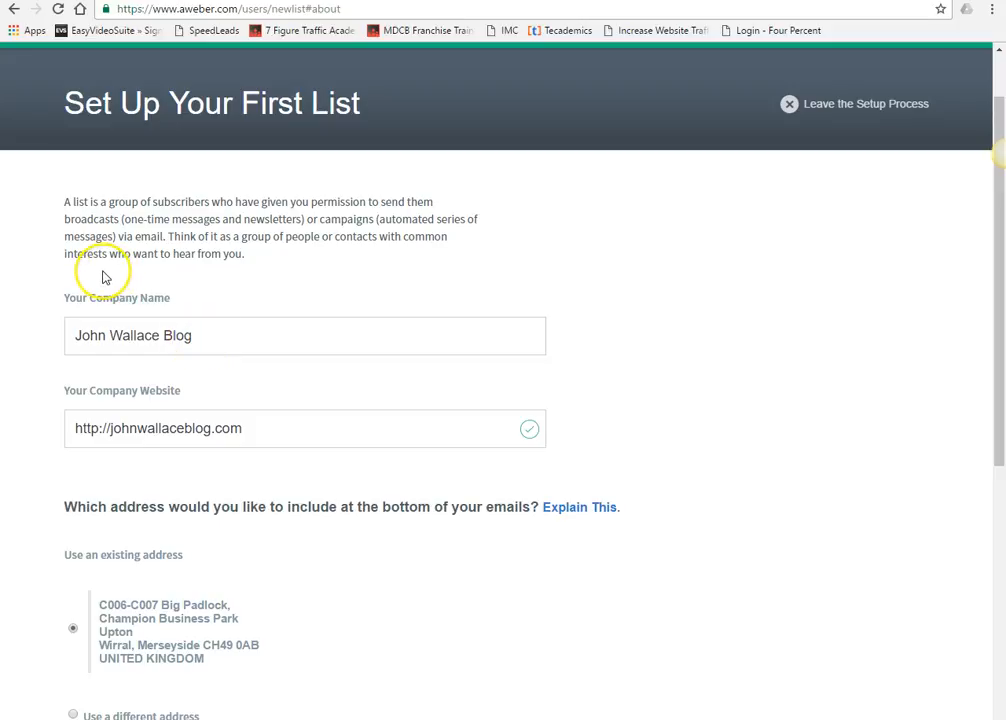
scroll(105, 277, down, 6)
click(128, 483)
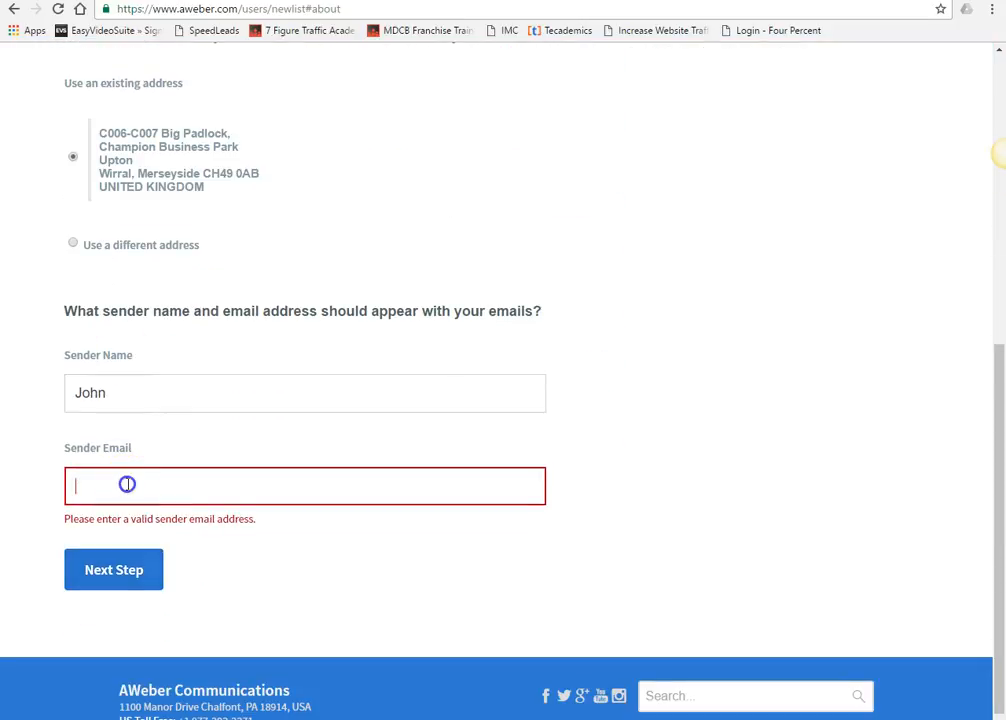
text(jhjhjk)
click(113, 563)
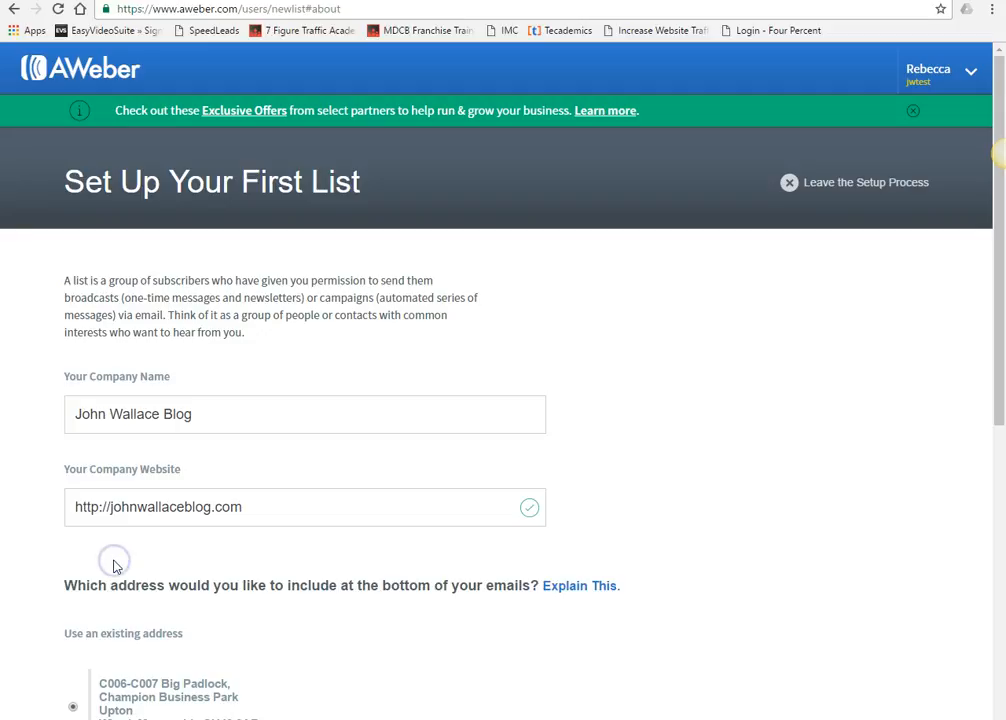
scroll(117, 555, down, 6)
- Enter a business sender email address and continue to the Describe Your List step
drag(147, 452, 3, 452)
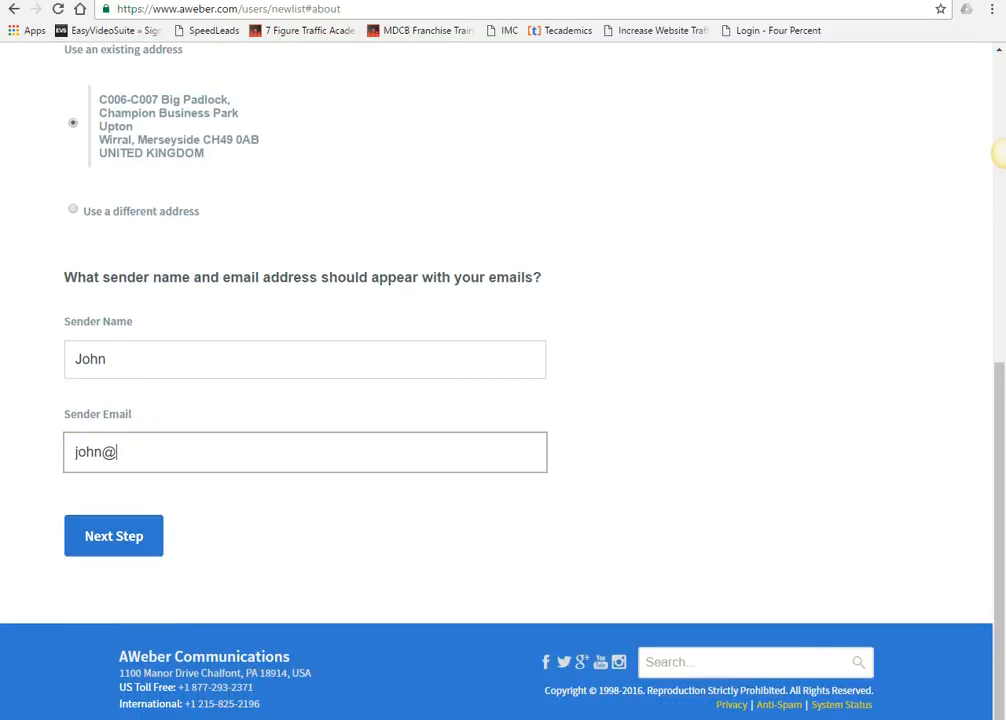
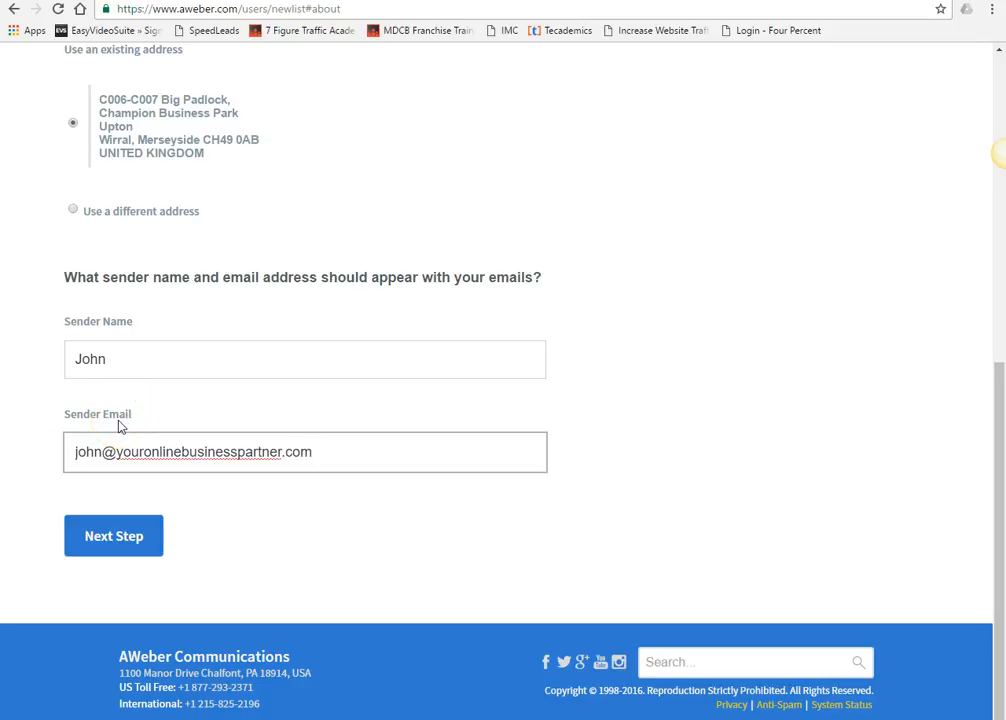
click(117, 540)
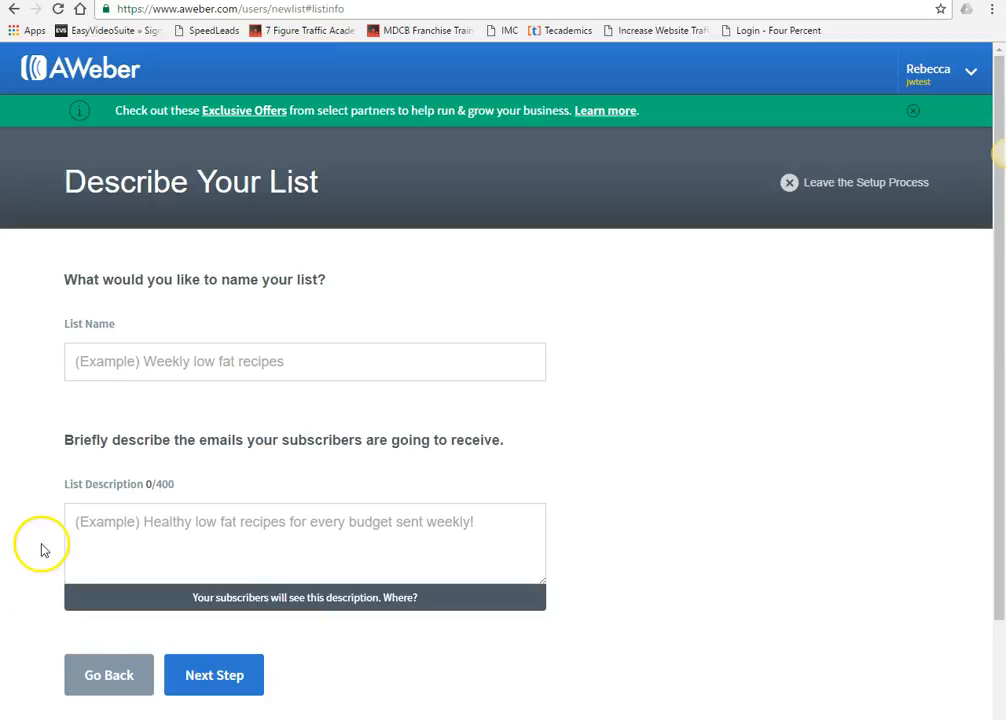
- Name the list 'Free E-book', describe upcoming training videos and the e-book, and continue
click(135, 361)
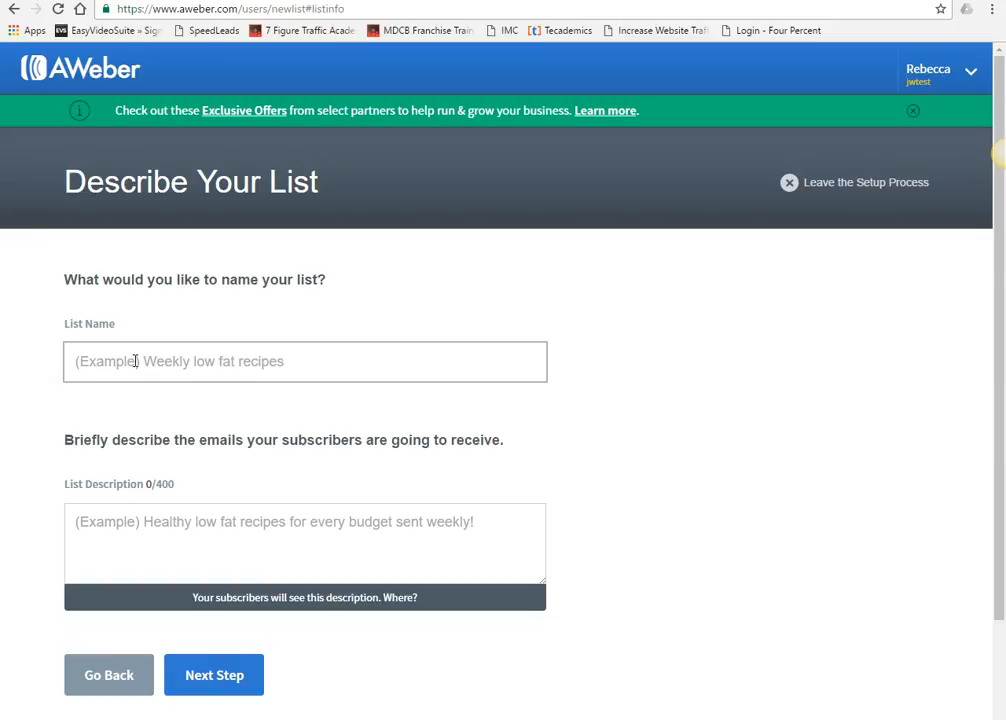
text(FRee E-boo)
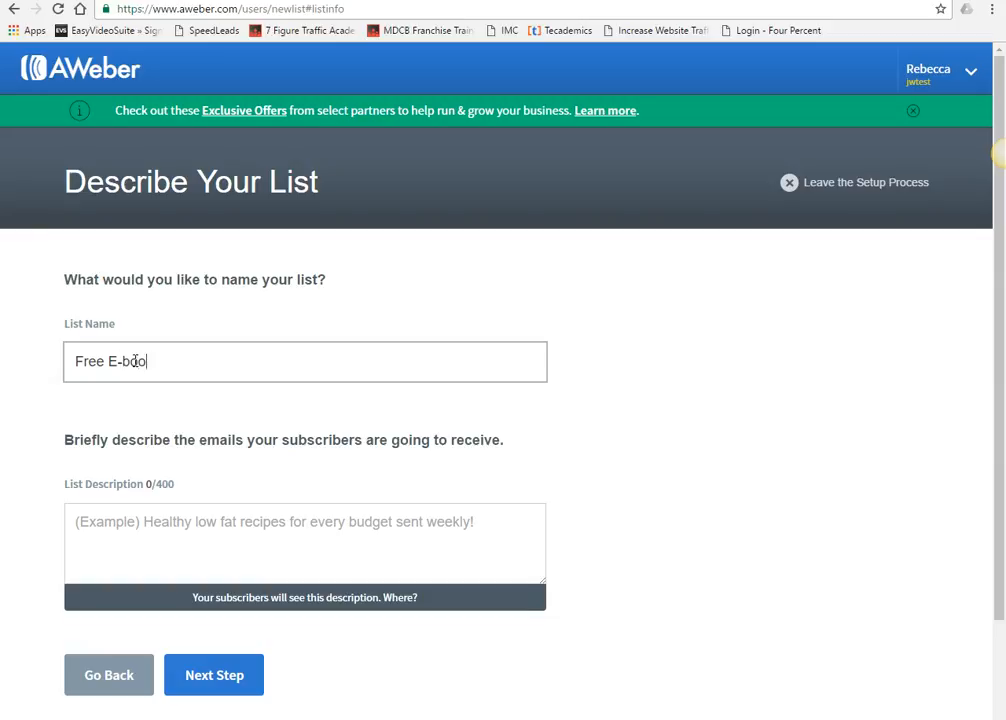
text(k)
click(117, 472)
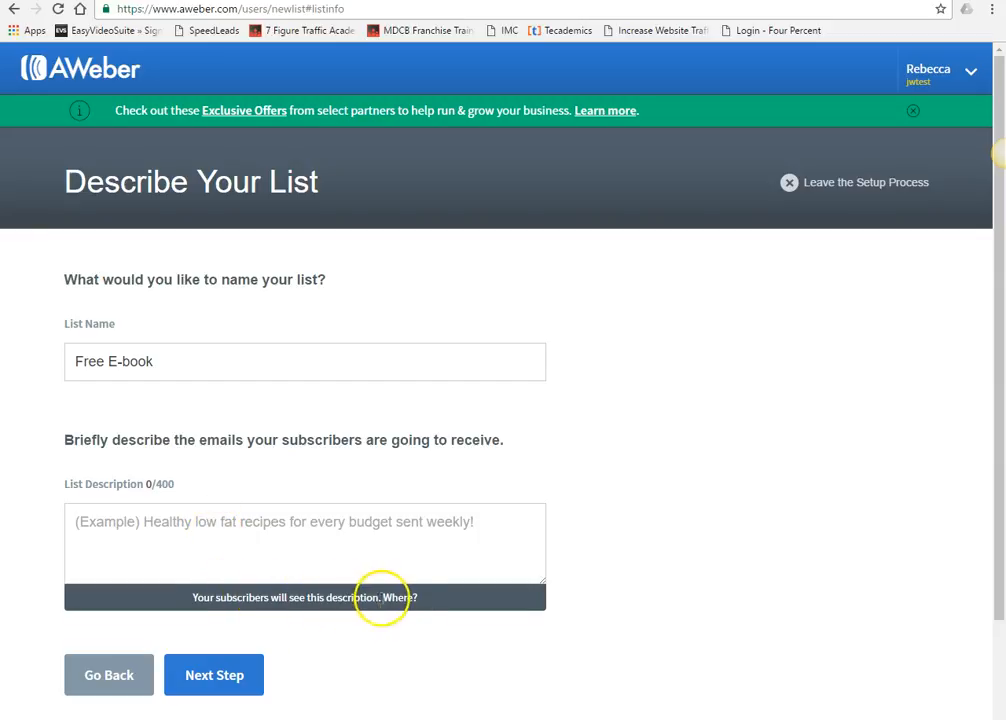
click(225, 533)
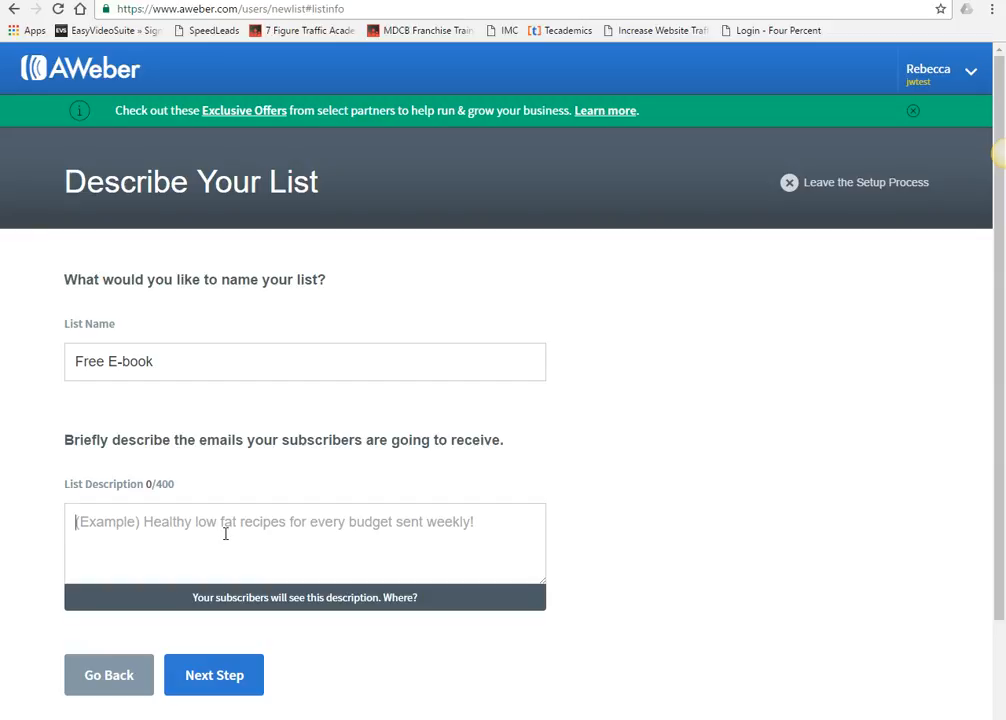
text(S)
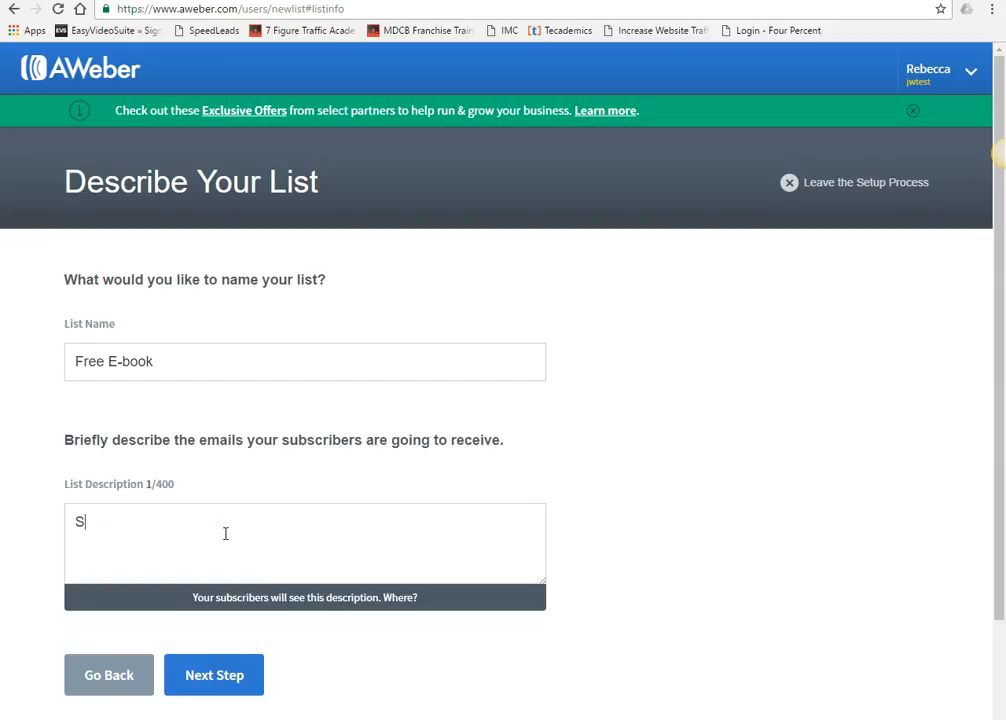
text(tay subscribed )
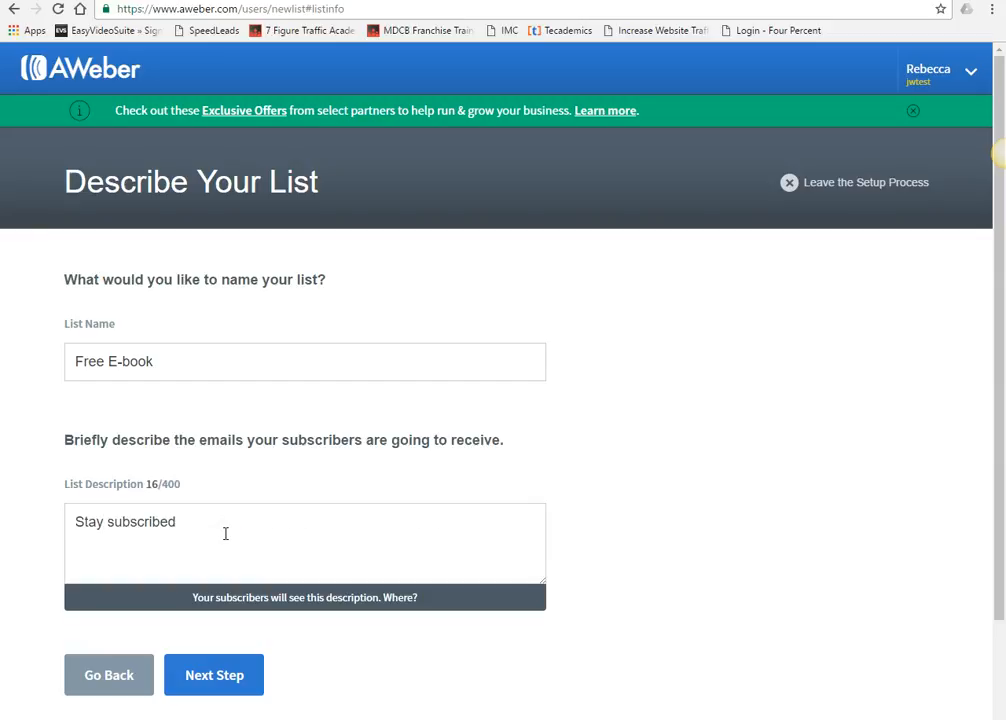
text(for upcoming)
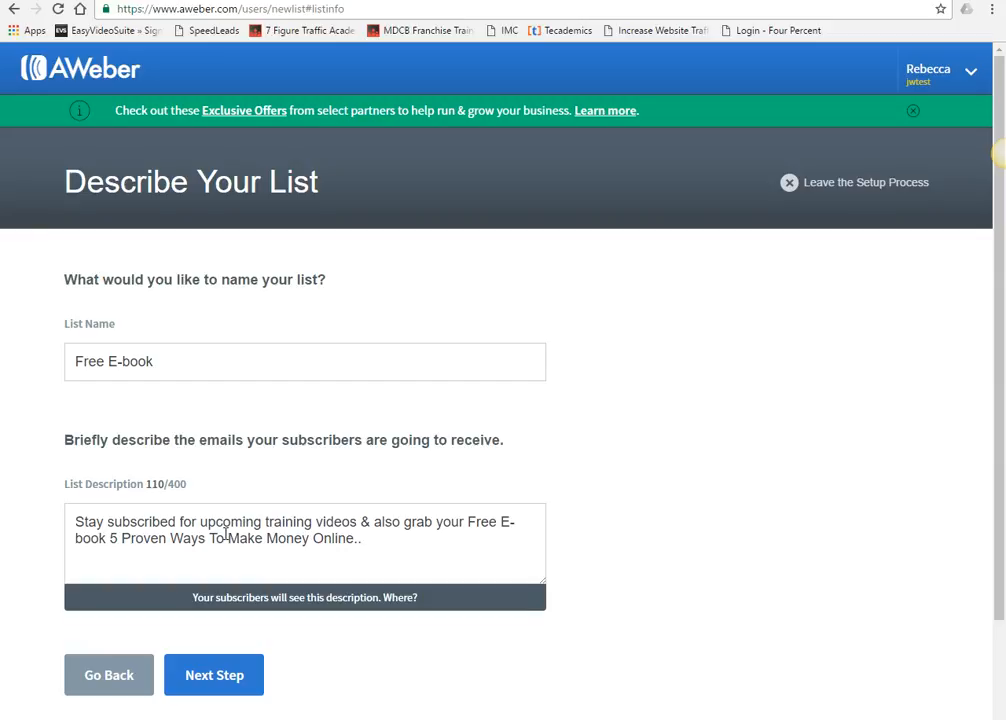
scroll(226, 535, down, 2)
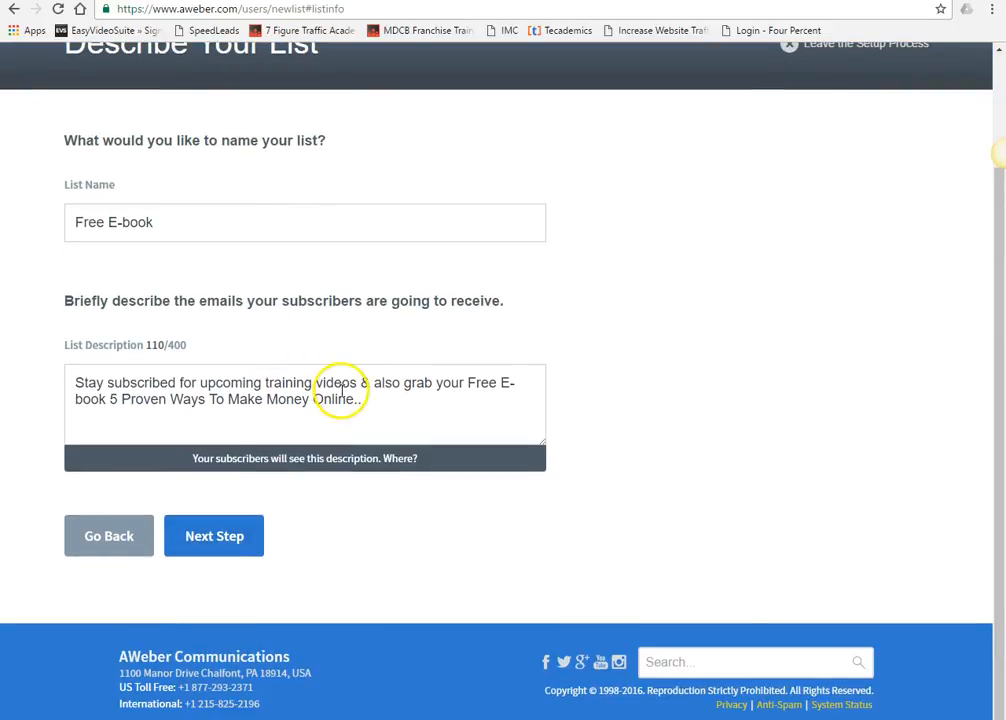
click(207, 546)
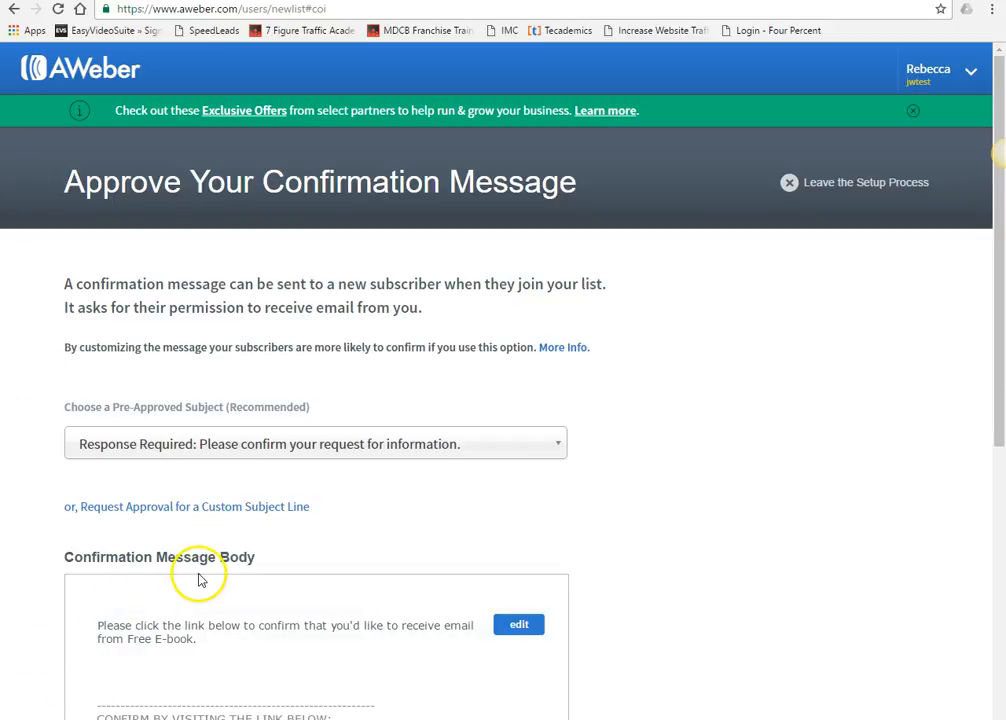
- Keep the recommended confirmation subject and approve the message to create the list
scroll(262, 585, down, 2)
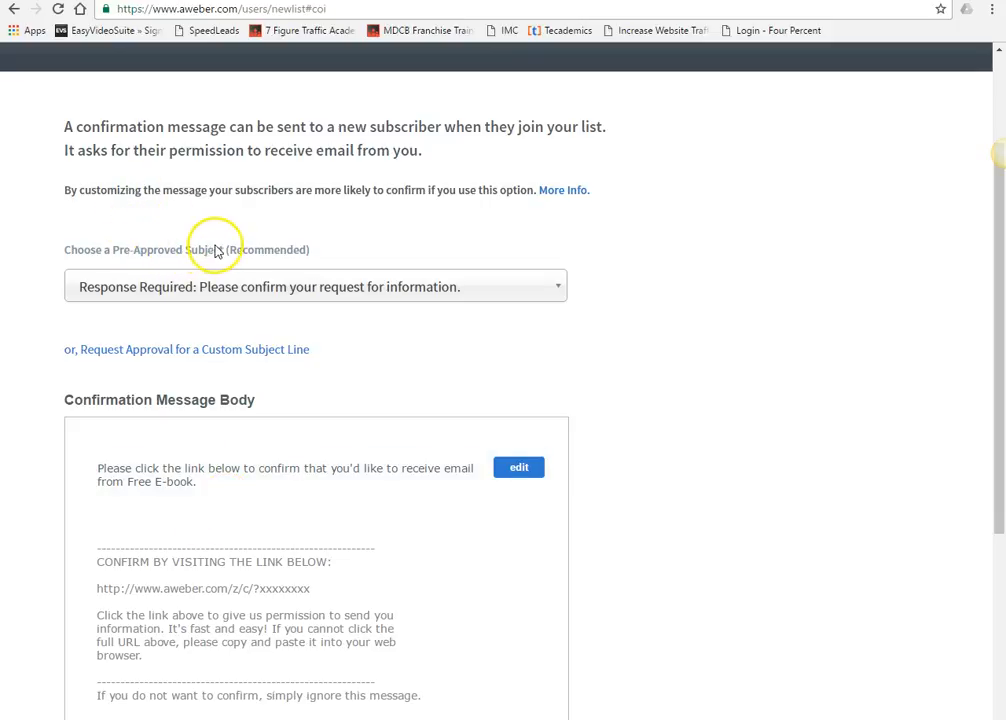
click(238, 288)
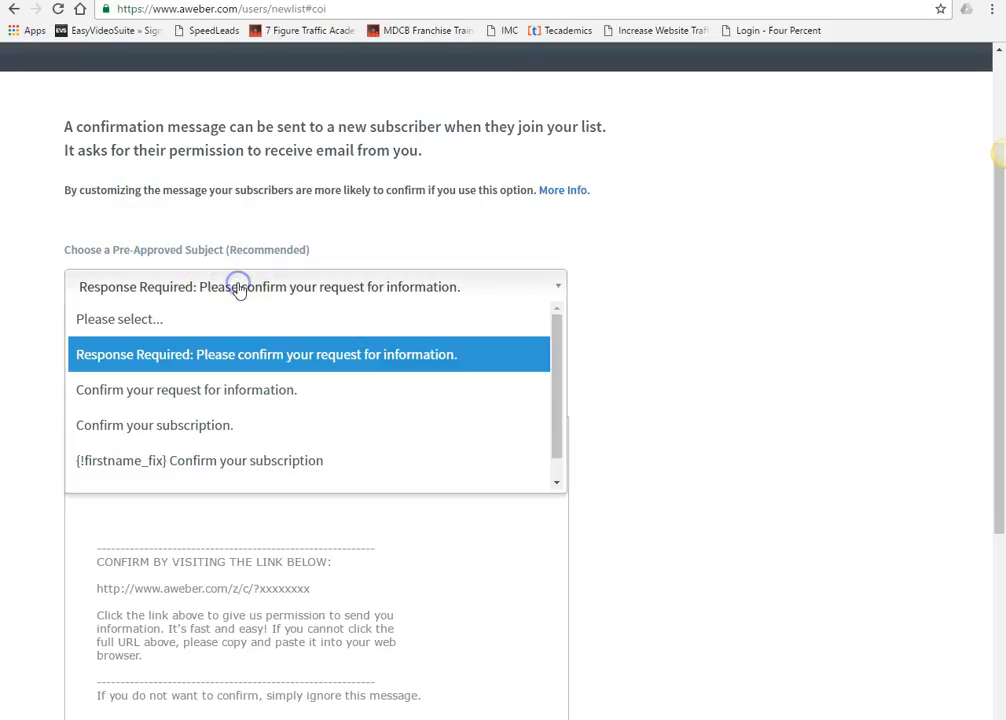
click(220, 352)
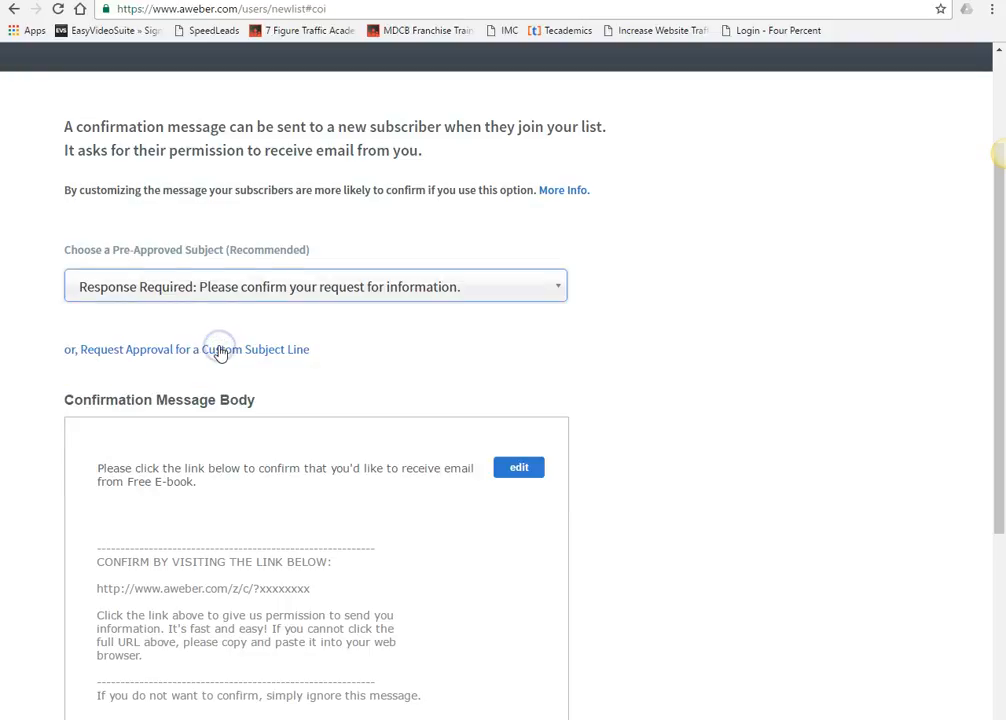
scroll(219, 352, down, 4)
click(208, 526)
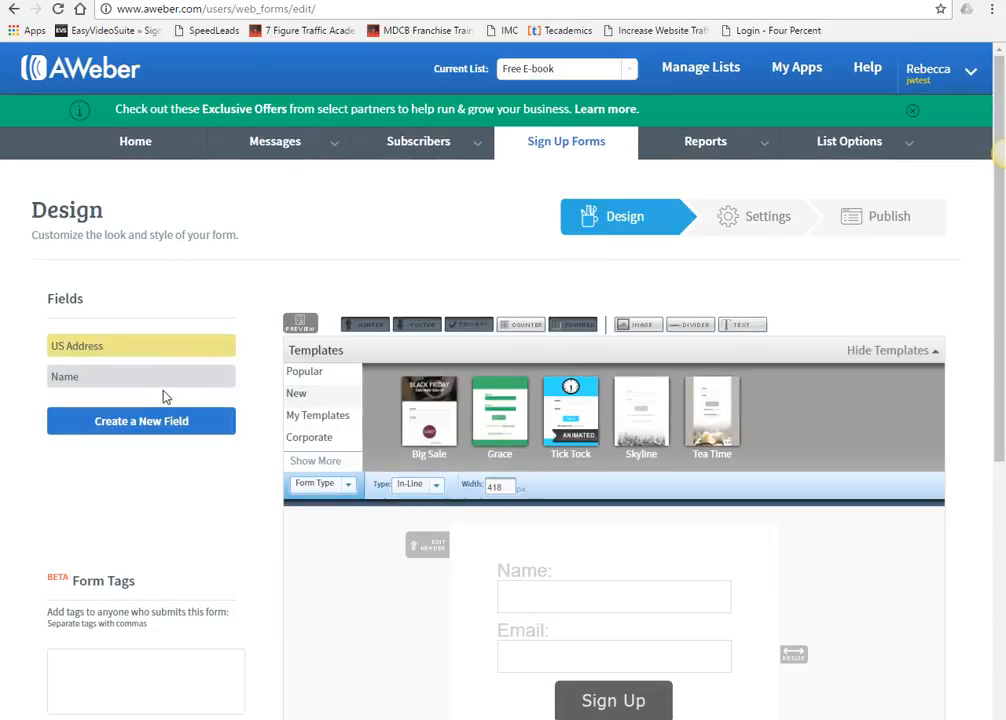
- Remove the email privacy line and Powered by AWeber footer, then save the form
scroll(163, 395, down, 2)
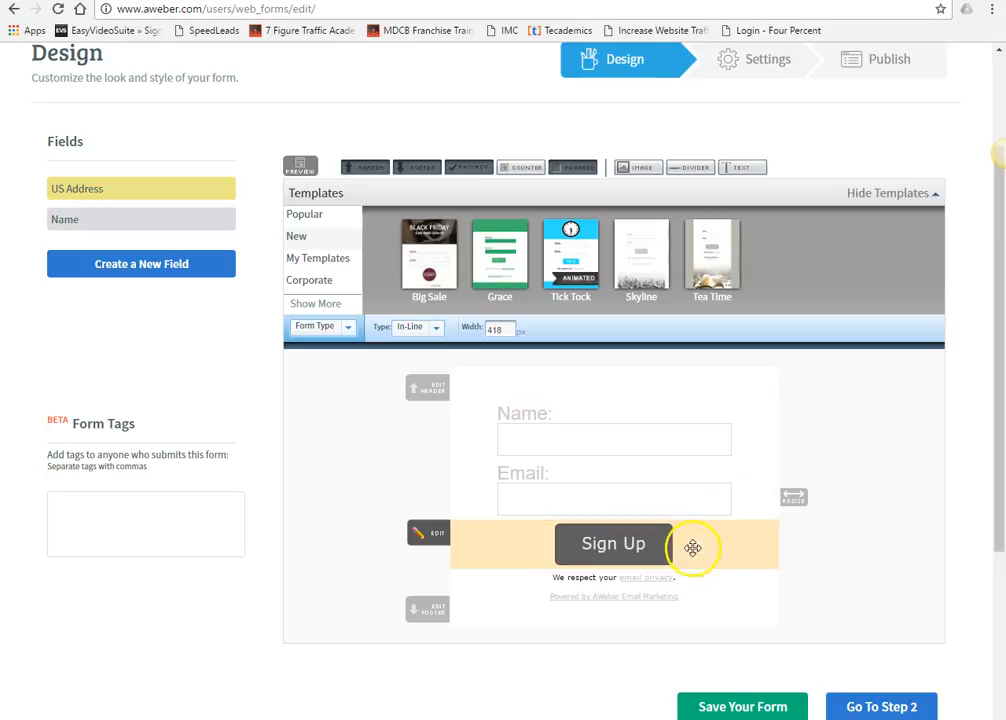
click(770, 578)
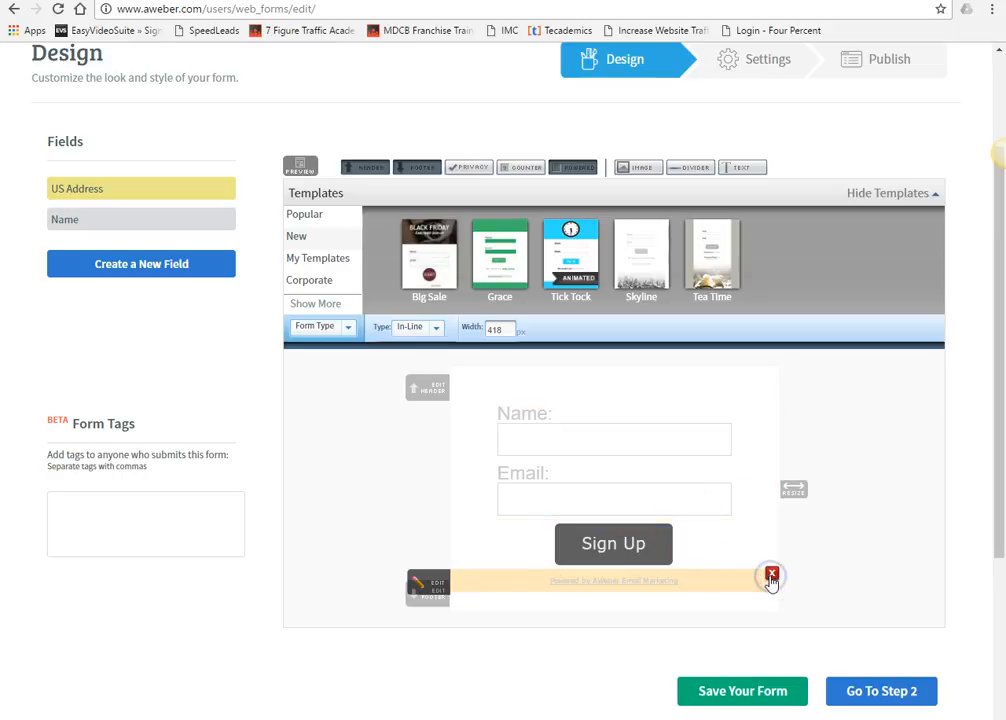
click(771, 577)
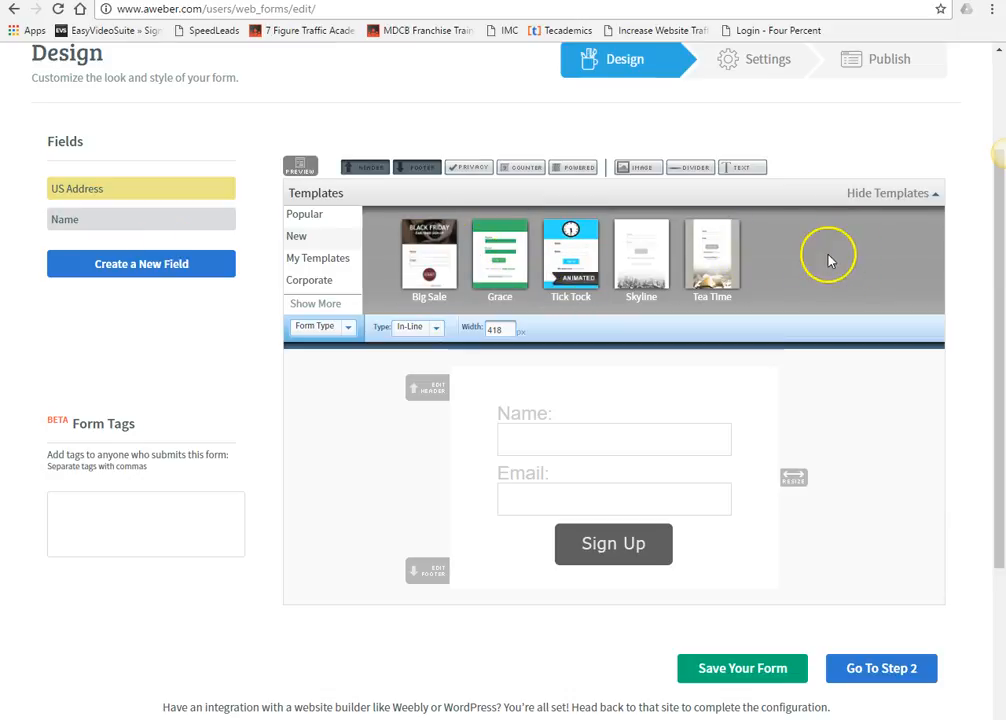
click(770, 676)
- Move to the form Settings step and select the default form name
scroll(741, 579, down, 3)
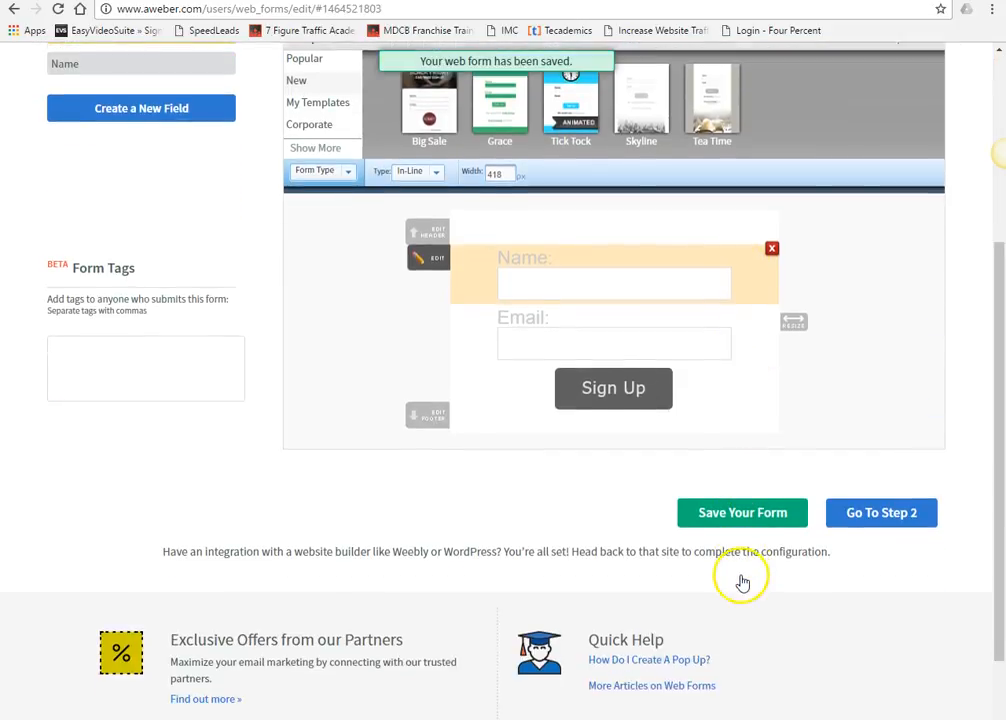
click(878, 518)
click(227, 381)
drag(216, 380, 7, 395)
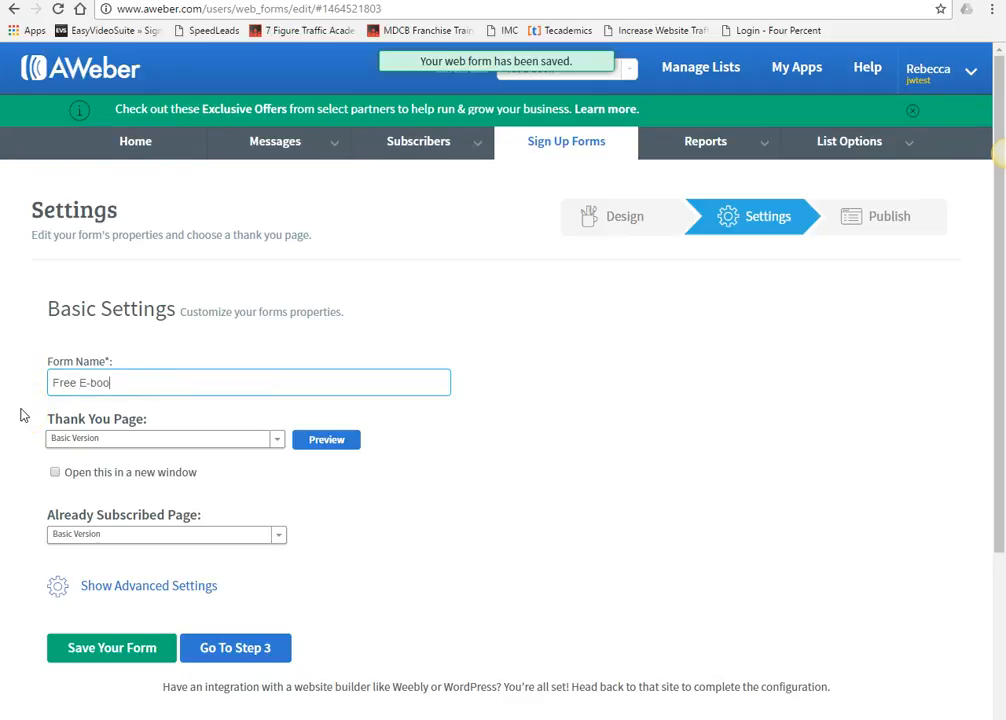
- Rename the sign-up form 'Free E-book', save it, and go to the Publish step
text(Free E-book)
click(117, 385)
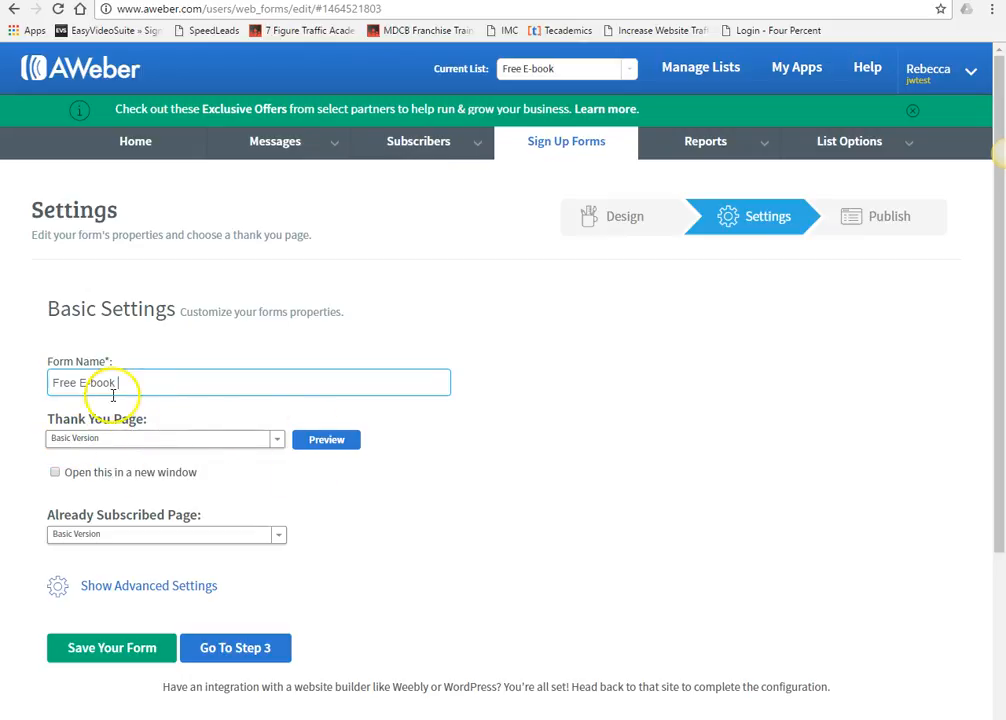
click(150, 650)
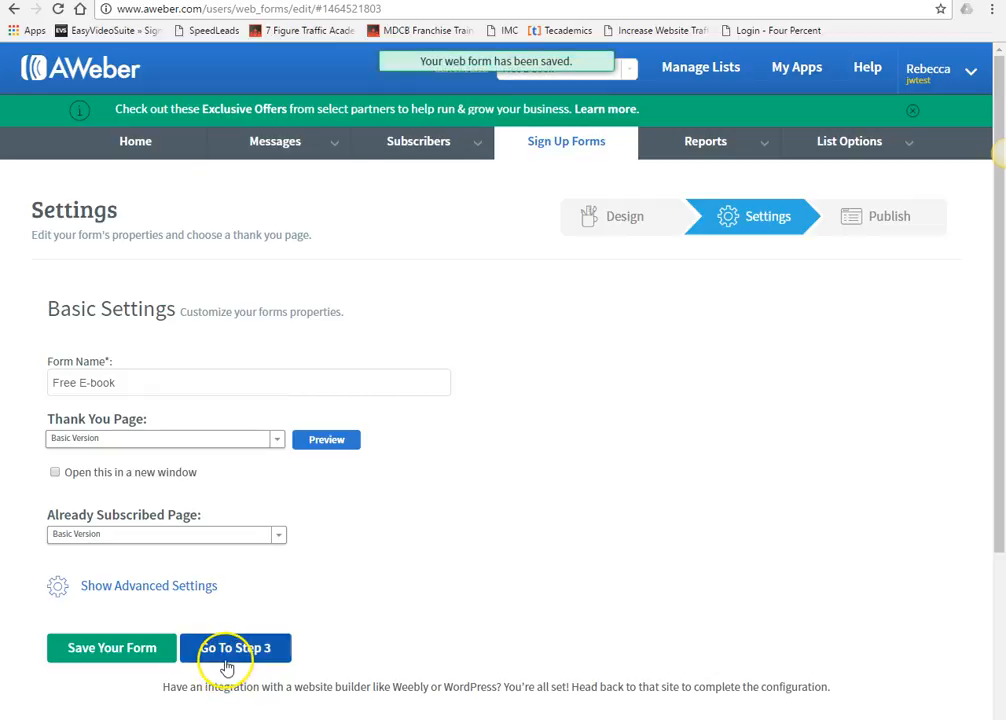
click(227, 658)
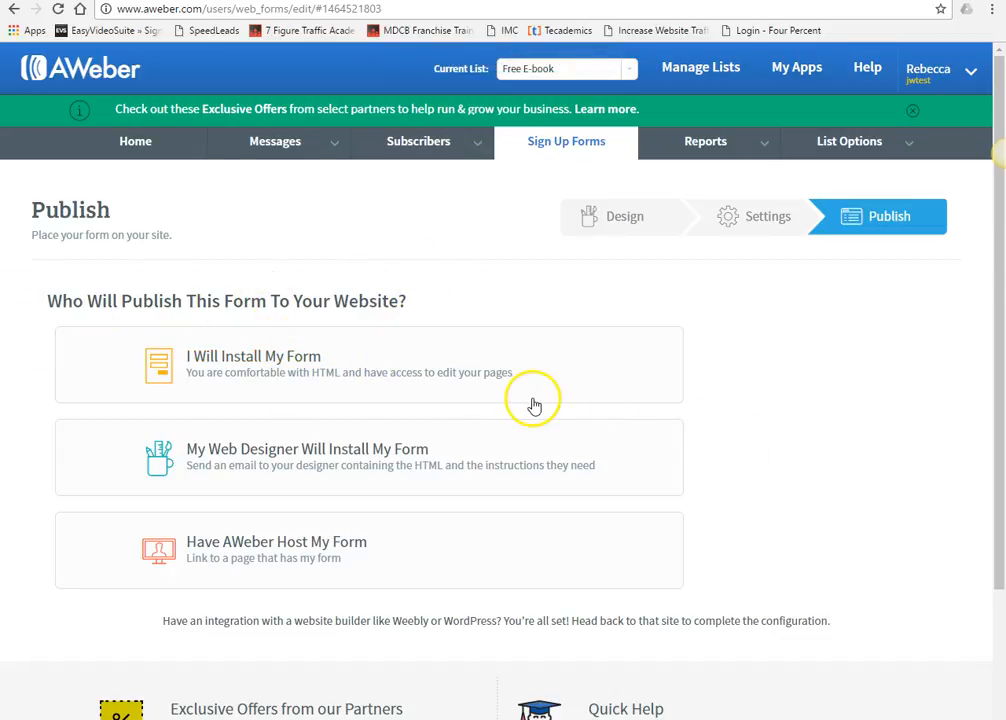
- View the self-install Raw HTML form code, then collapse the panel
click(275, 363)
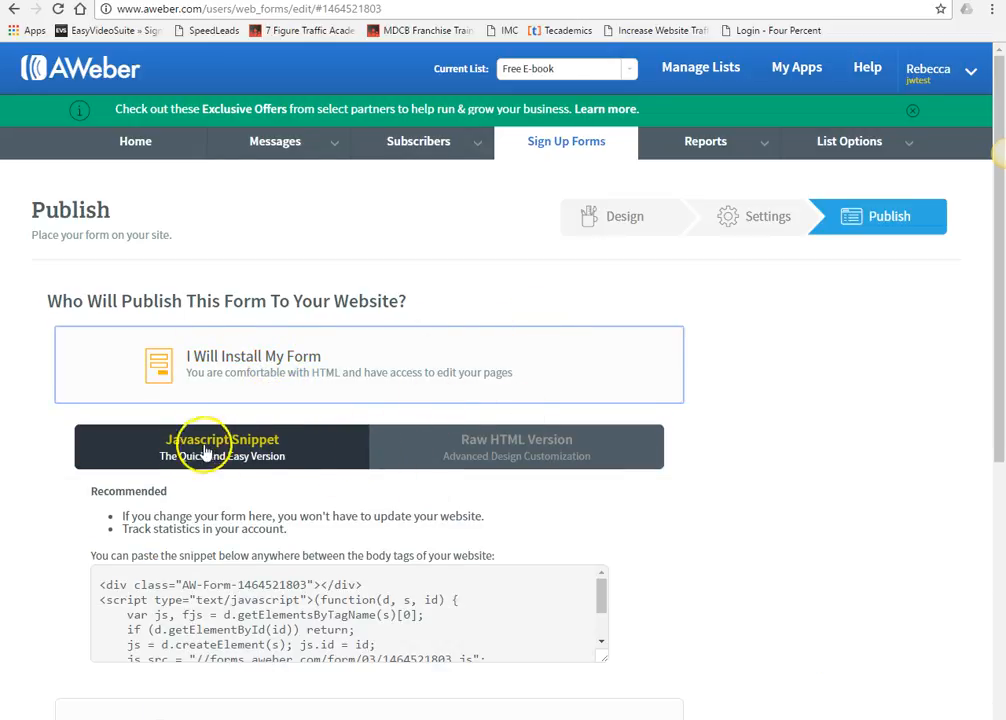
click(530, 449)
scroll(528, 449, down, 1)
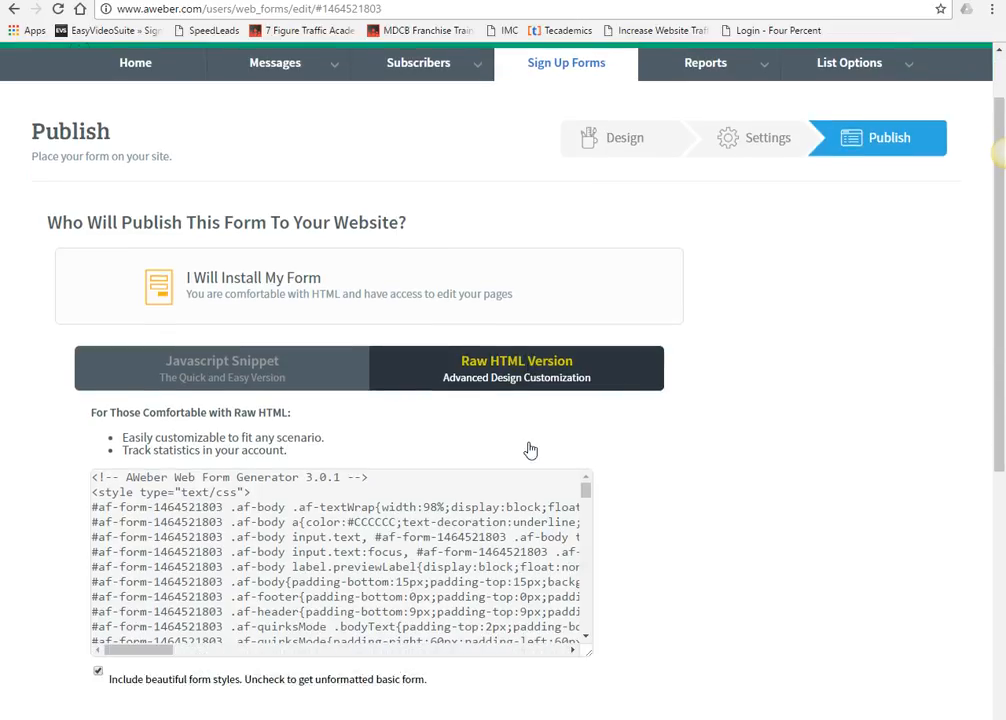
click(224, 301)
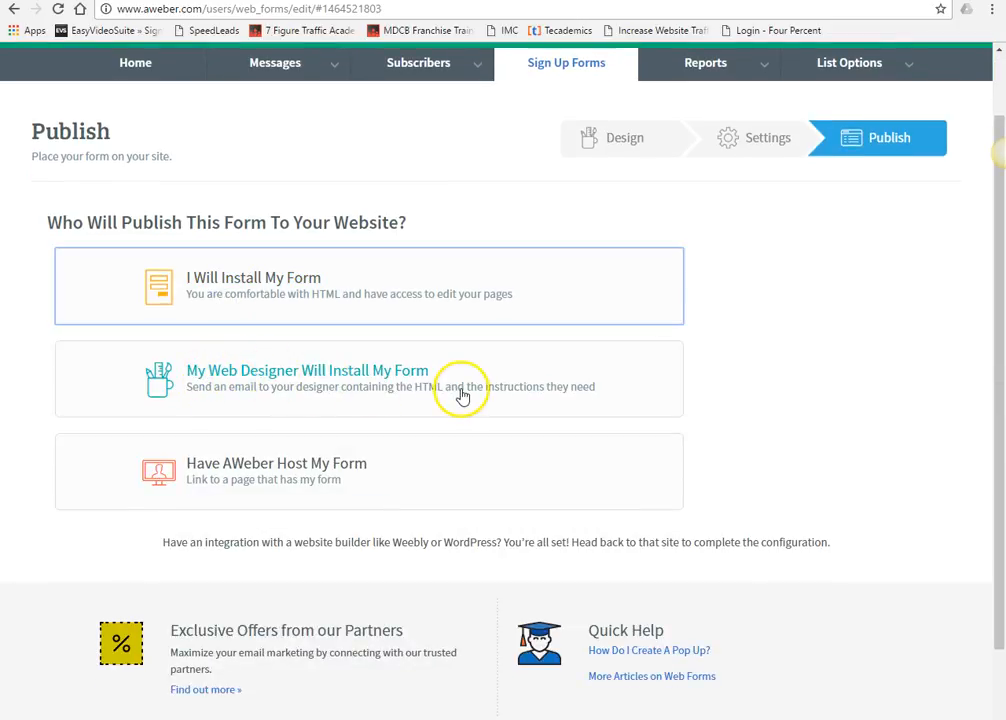
scroll(429, 390, up, 1)
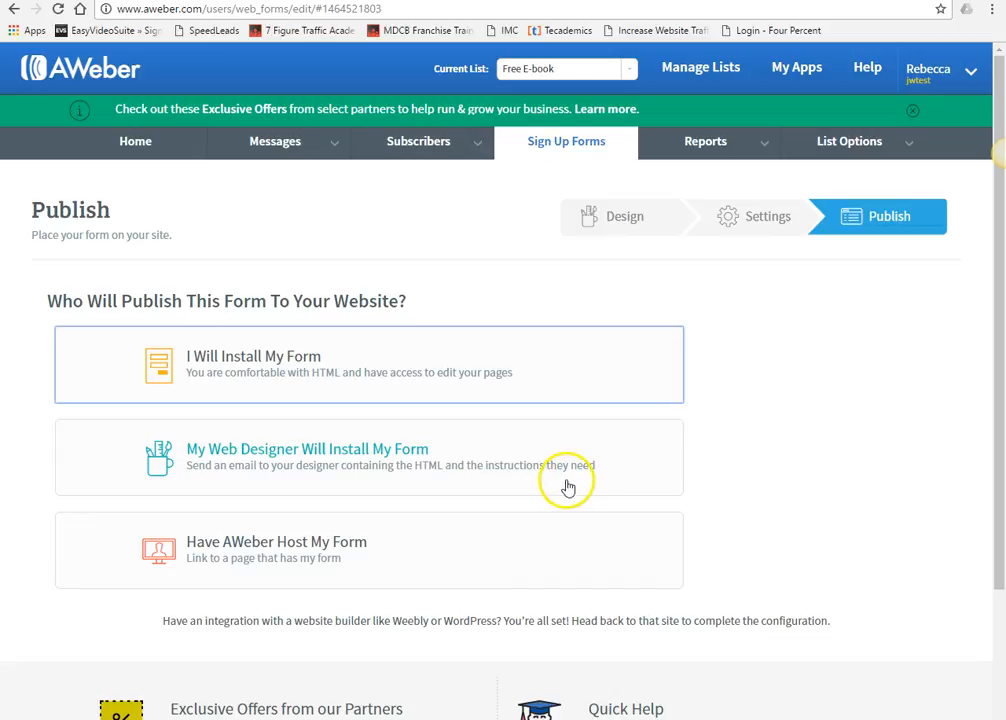
click(862, 150)
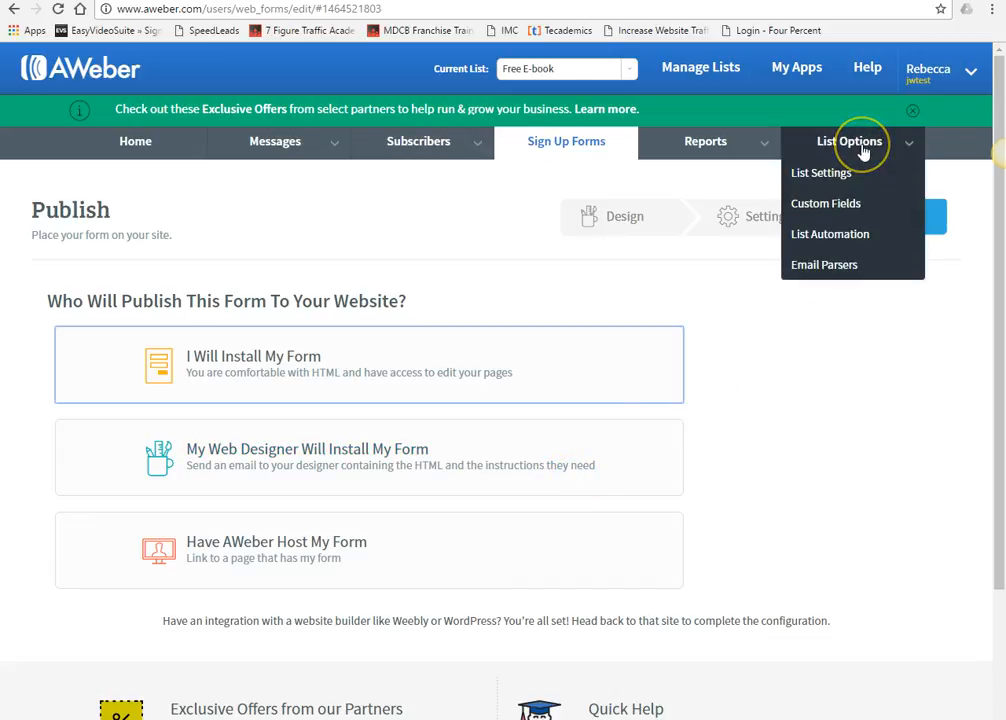
- Scroll through the Free E-book list's basic information, then open Personalize Your List
click(436, 69)
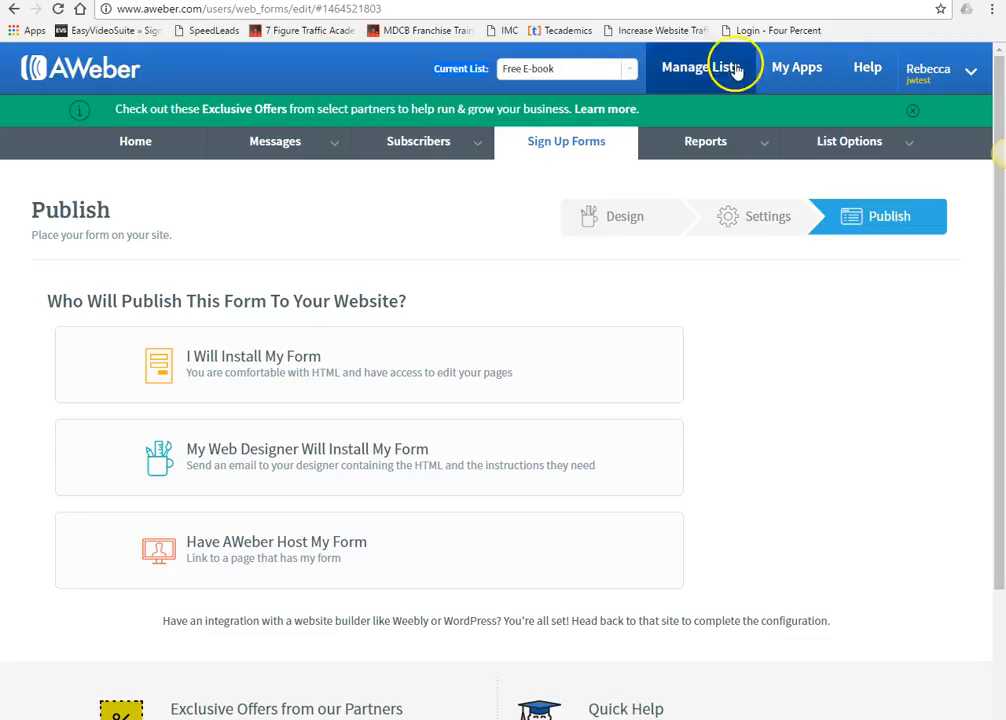
mouse_move(825, 150)
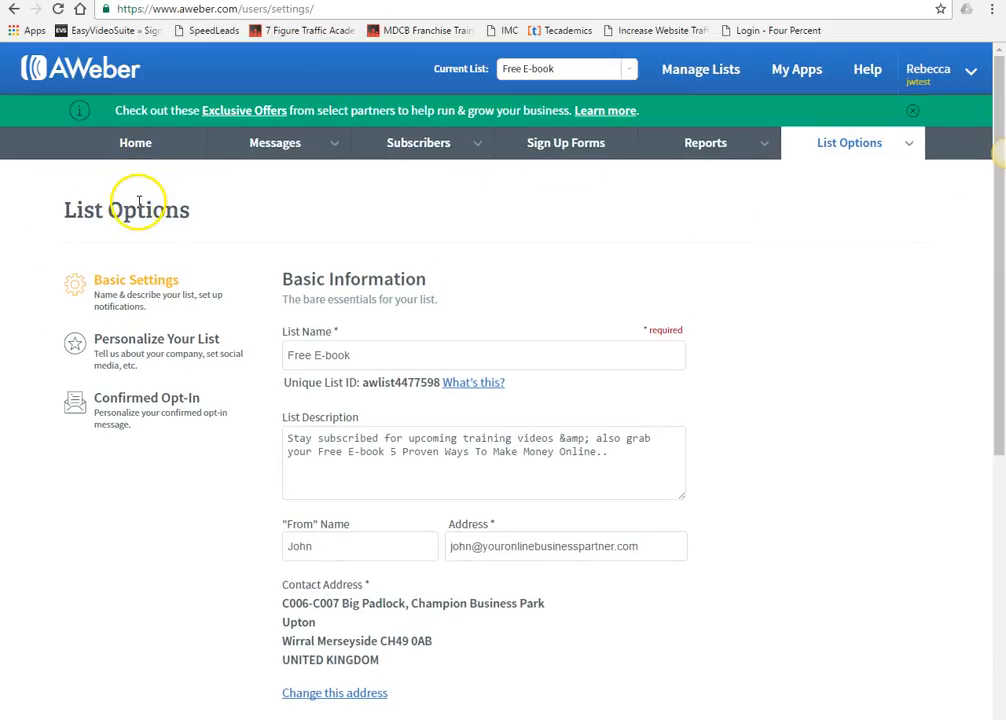
scroll(265, 330, down, 1)
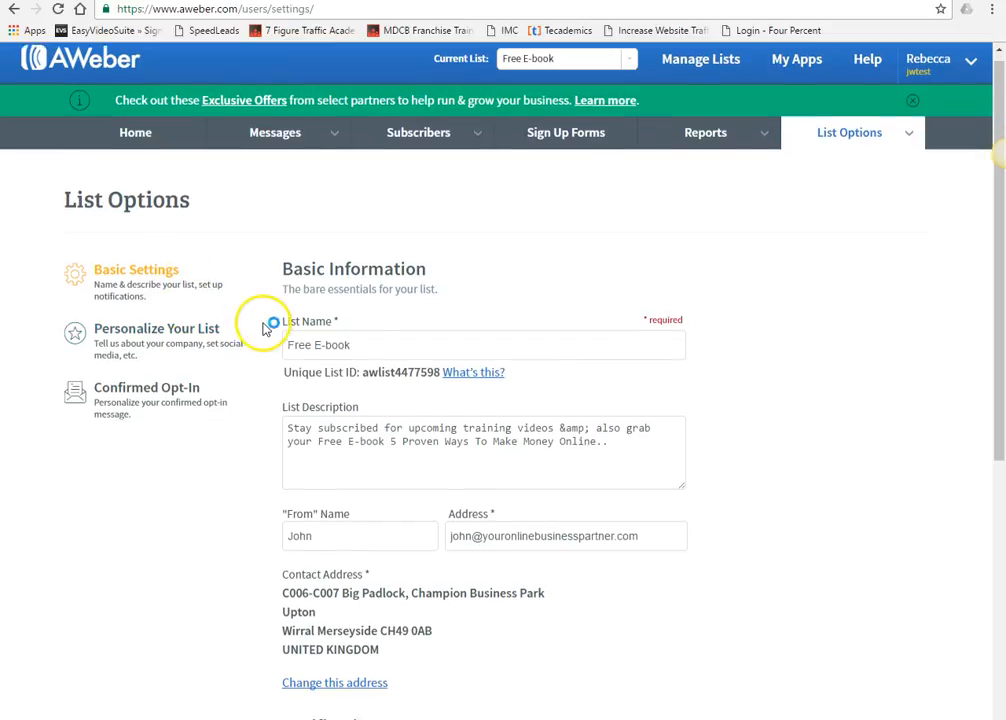
scroll(265, 330, down, 1)
mouse_move(415, 269)
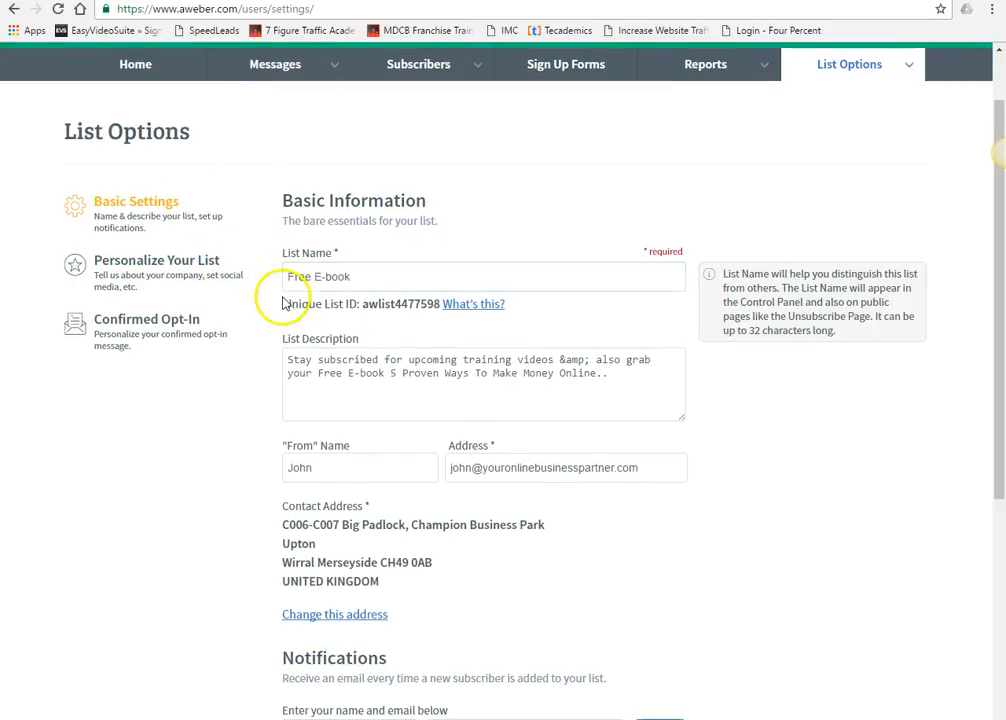
mouse_move(294, 377)
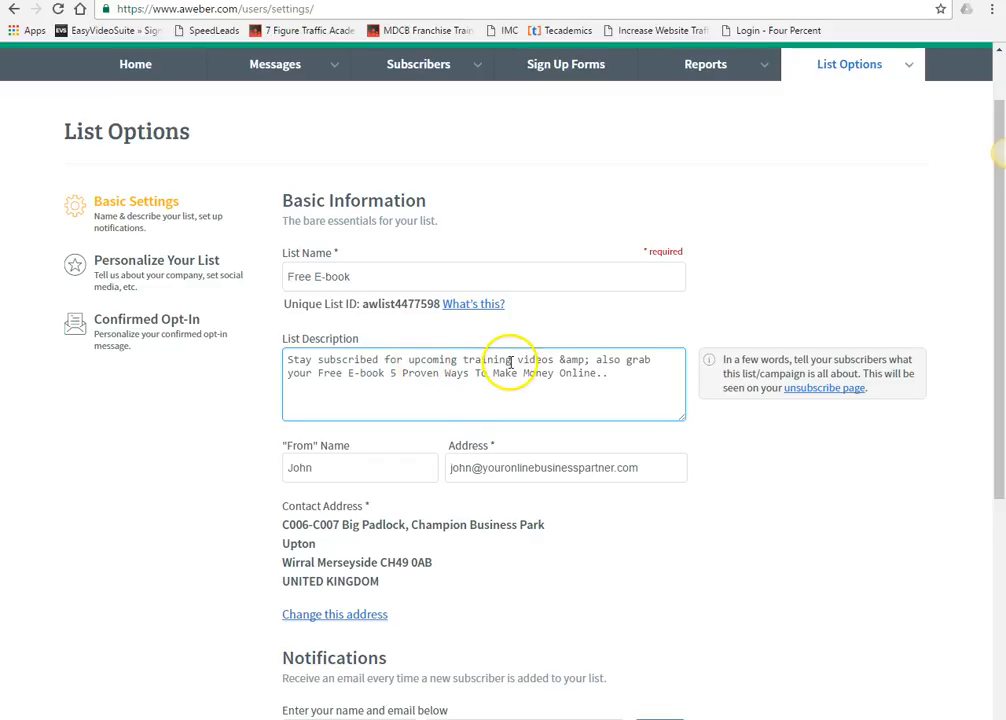
scroll(510, 362, down, 1)
mouse_move(498, 370)
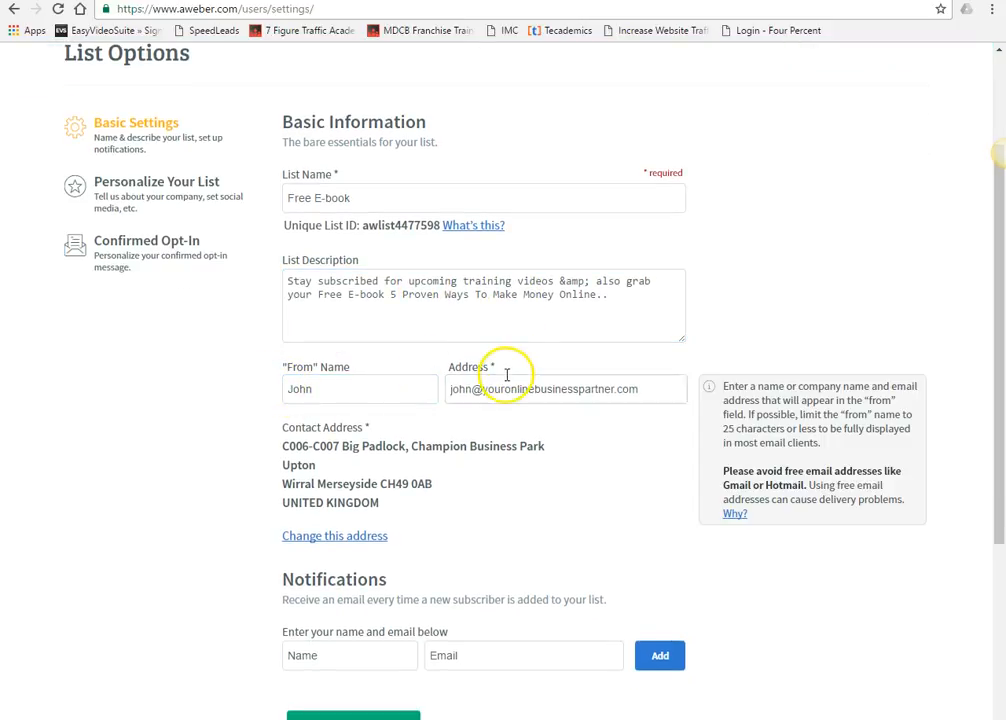
scroll(656, 384, down, 2)
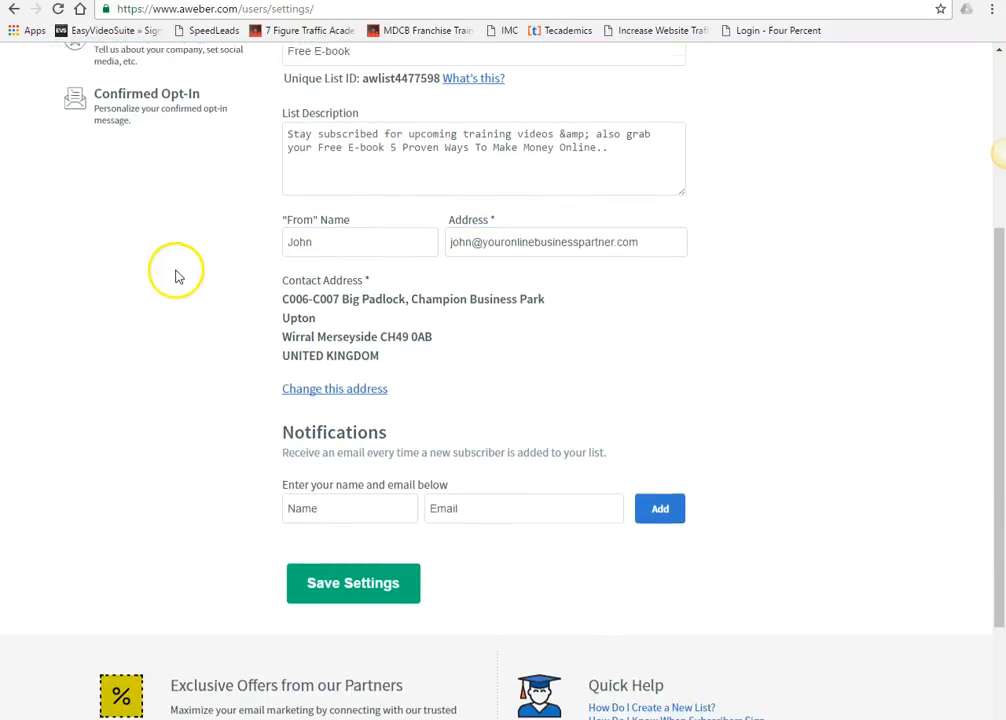
scroll(176, 275, up, 4)
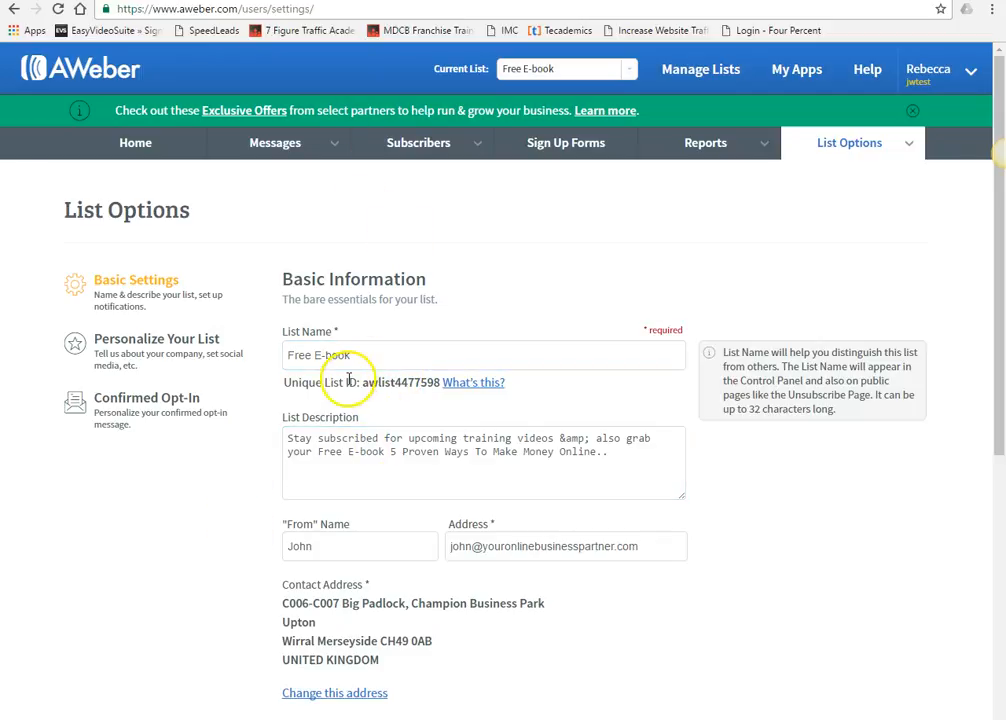
mouse_move(427, 424)
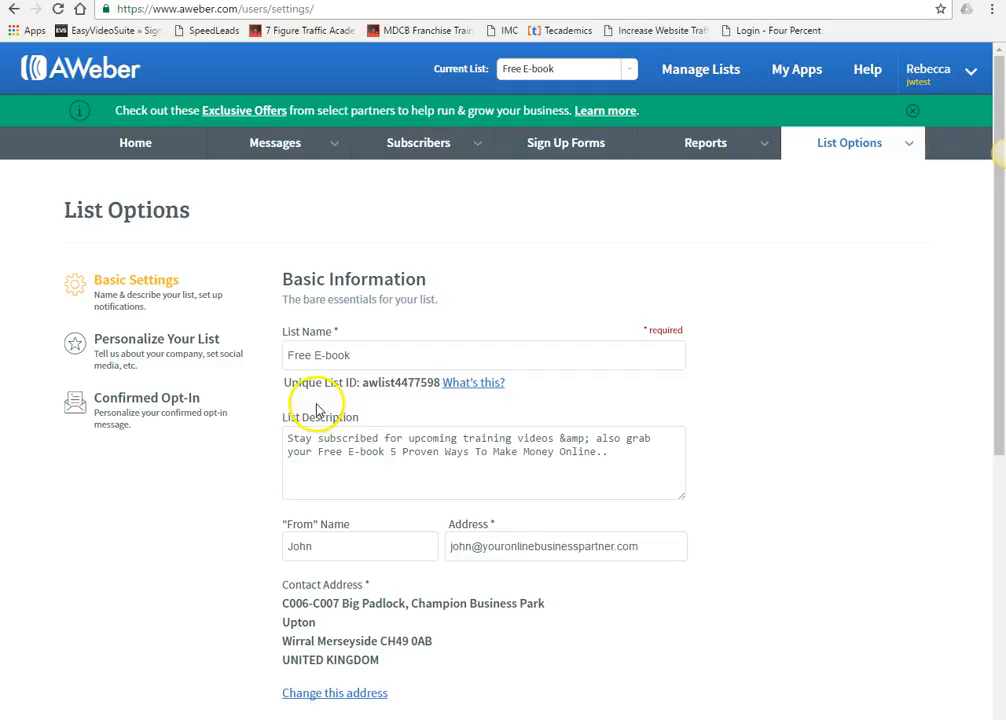
click(179, 361)
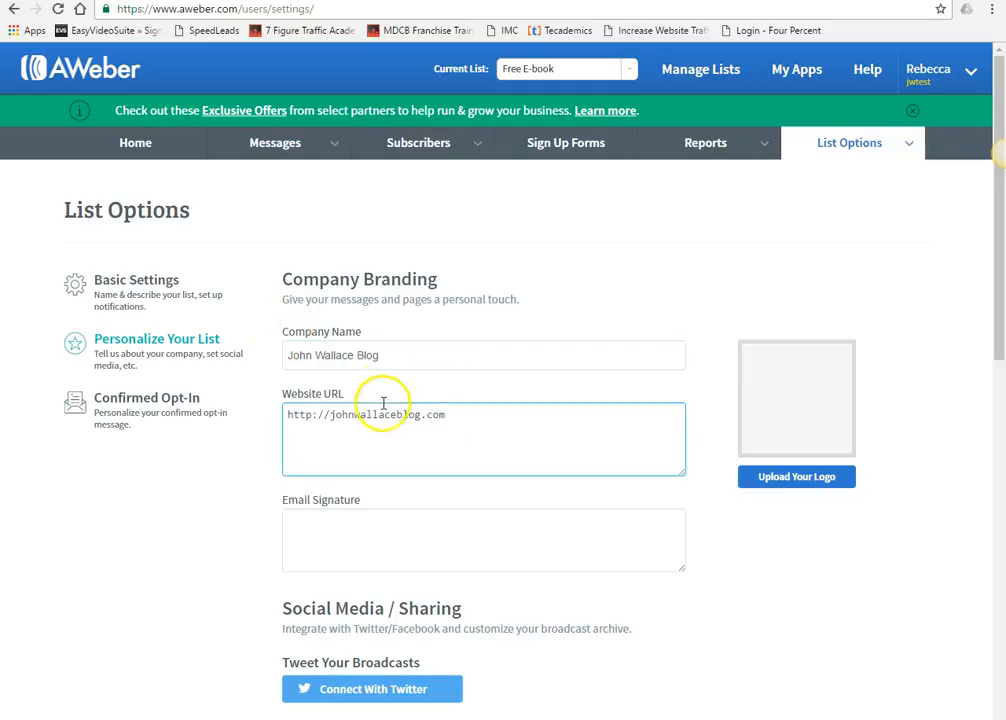
- Scroll through branding, sharing and text snippet settings, then open Confirmed Opt-In
scroll(408, 400, down, 3)
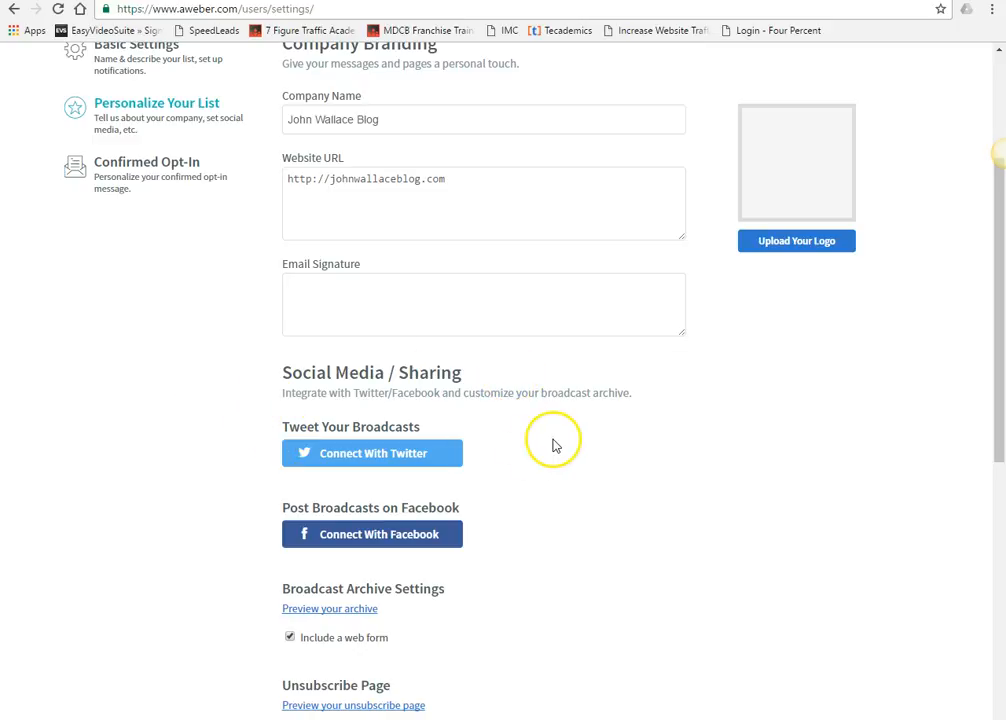
scroll(448, 530, down, 3)
scroll(455, 525, down, 2)
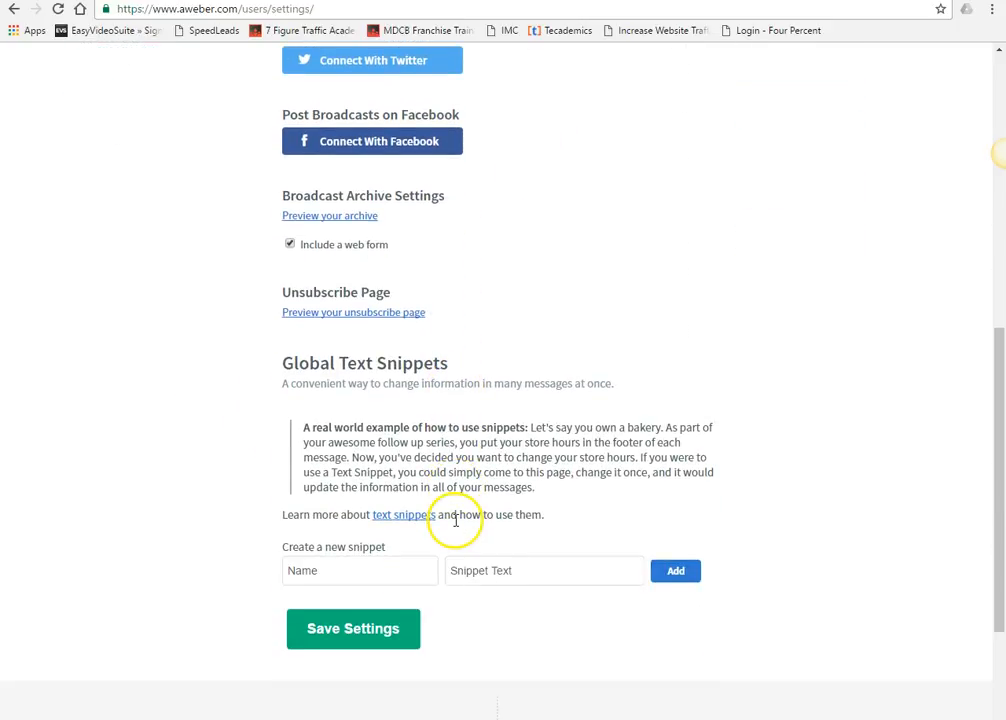
scroll(455, 520, up, 5)
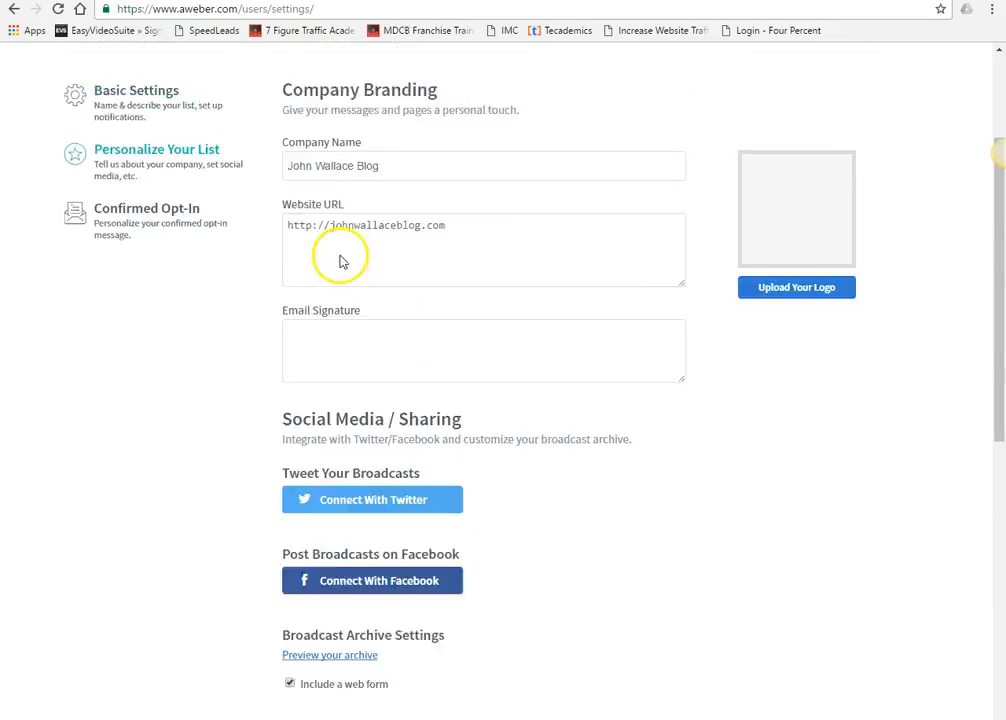
scroll(335, 283, down, 6)
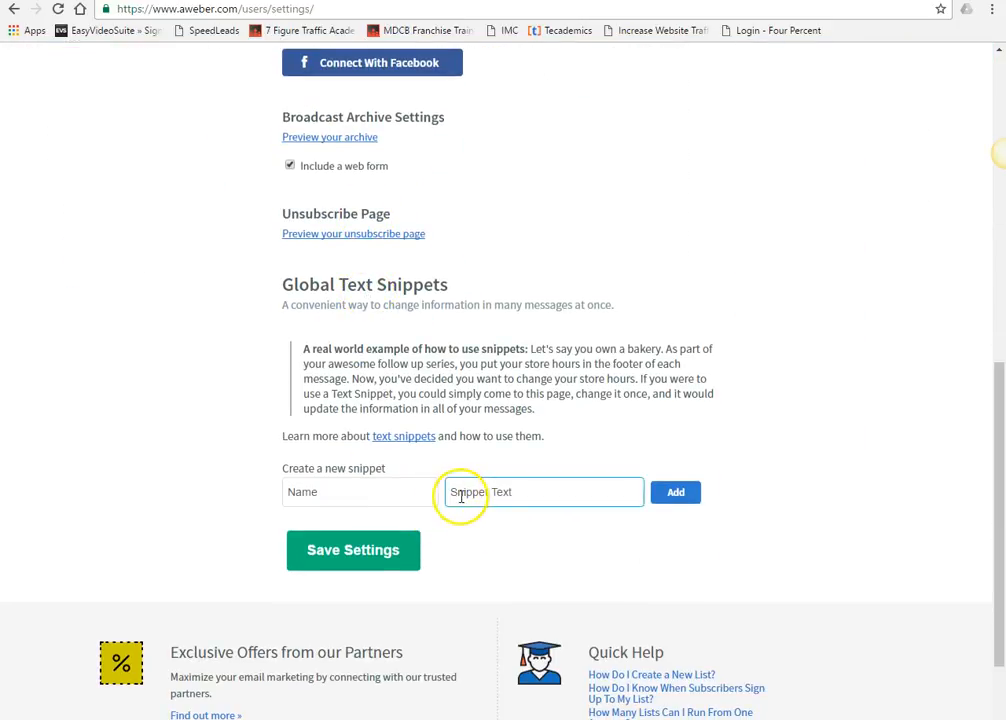
scroll(462, 498, up, 2)
scroll(465, 505, up, 6)
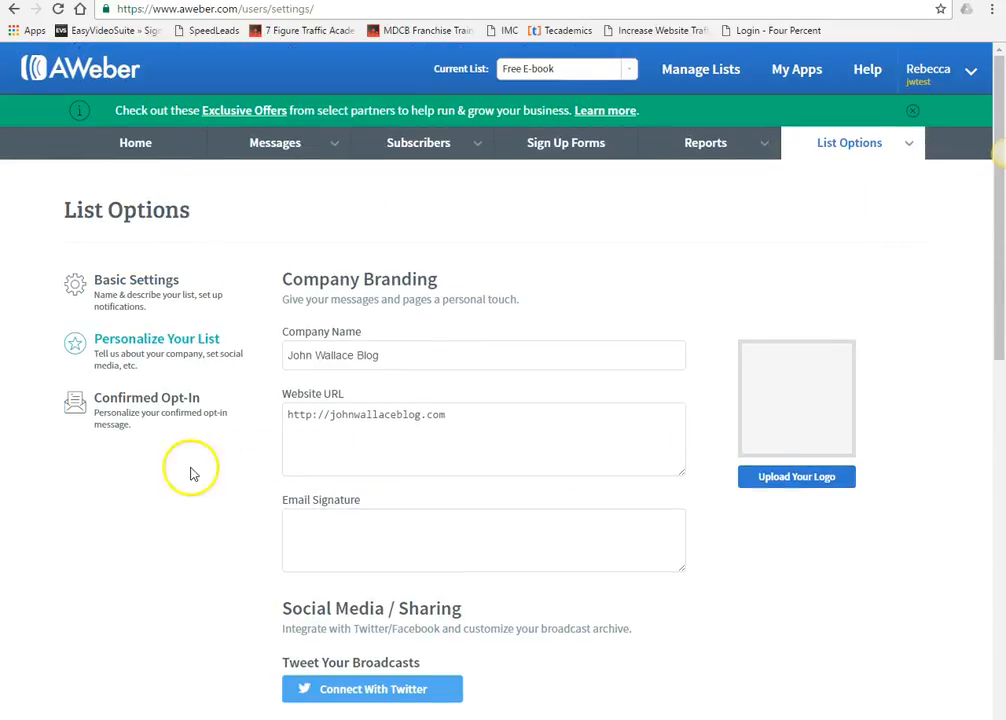
click(148, 400)
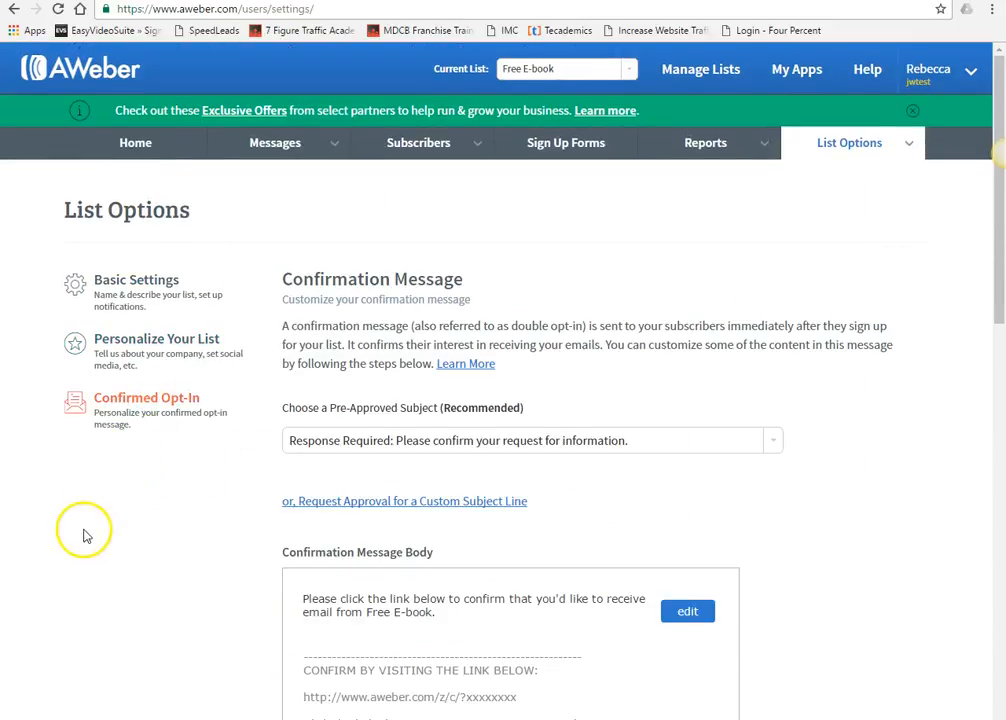
- Toggle off Require Opt-In for Web Forms, then open a new browser tab
scroll(126, 541, down, 10)
scroll(139, 539, up, 10)
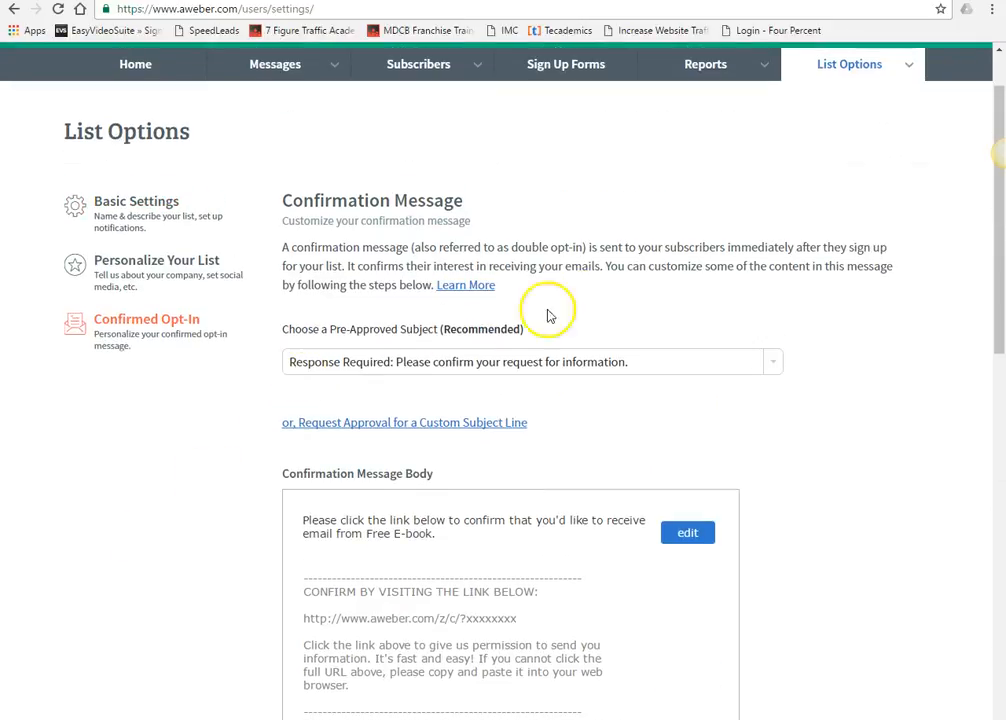
scroll(741, 318, down, 5)
scroll(741, 318, down, 3)
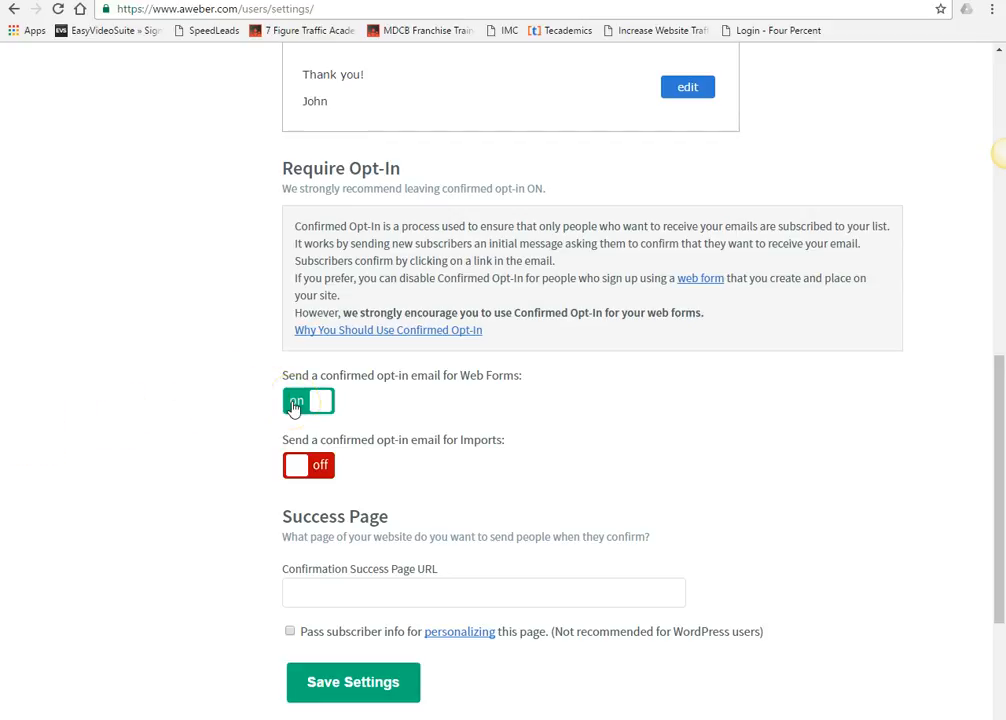
click(294, 404)
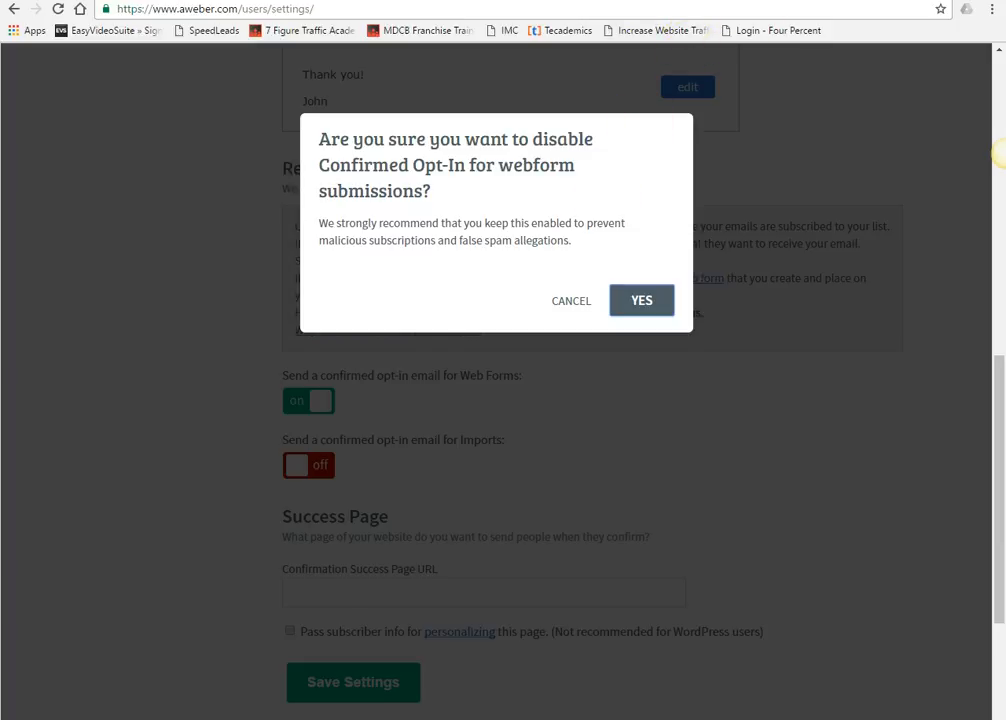
key(ctrl+t)
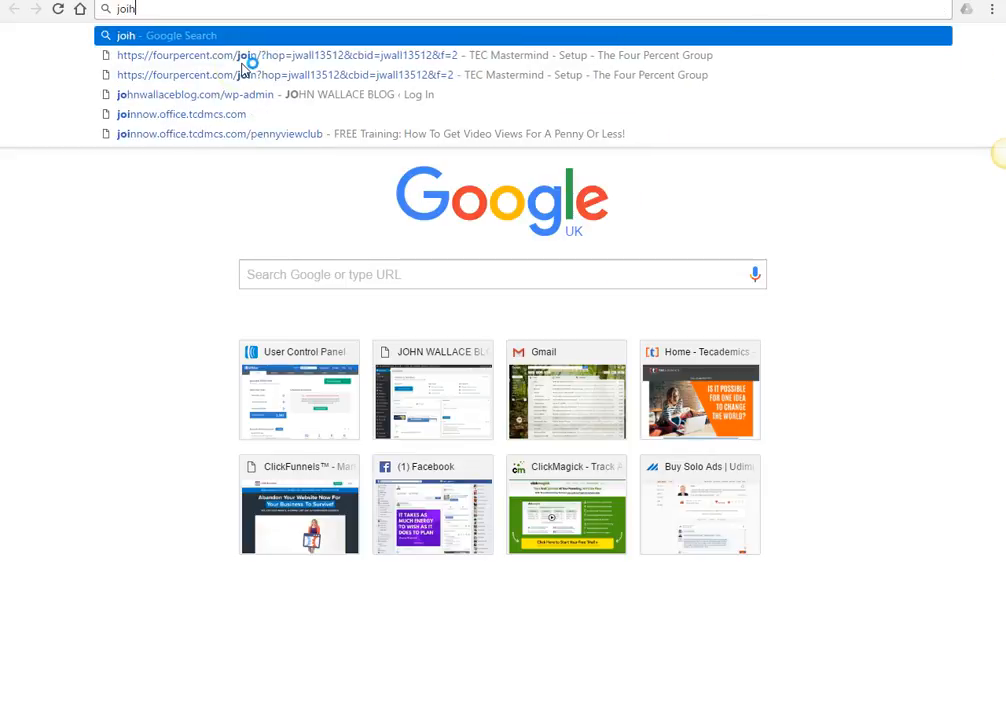
- Load the johnwallaceblog.com homepage with its free e-book offer
key(BackSpace)
key(BackSpace)
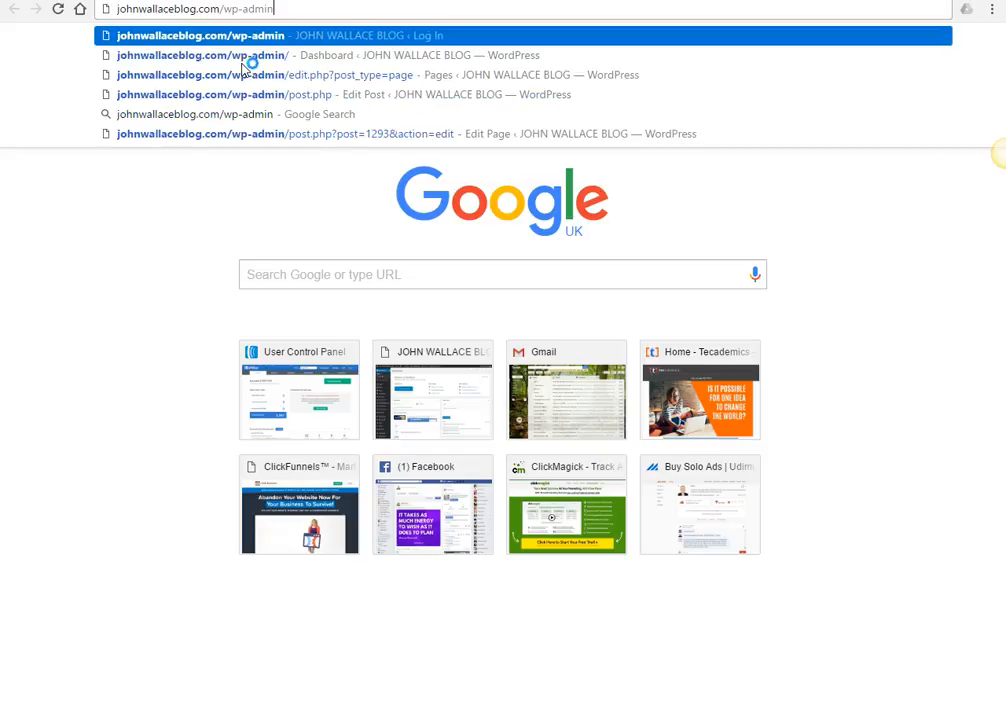
key(BackSpace)
key(BackSpace)
key(BackSpace)
key(BackSpace)
key(BackSpace)
key(BackSpace)
key(Return)
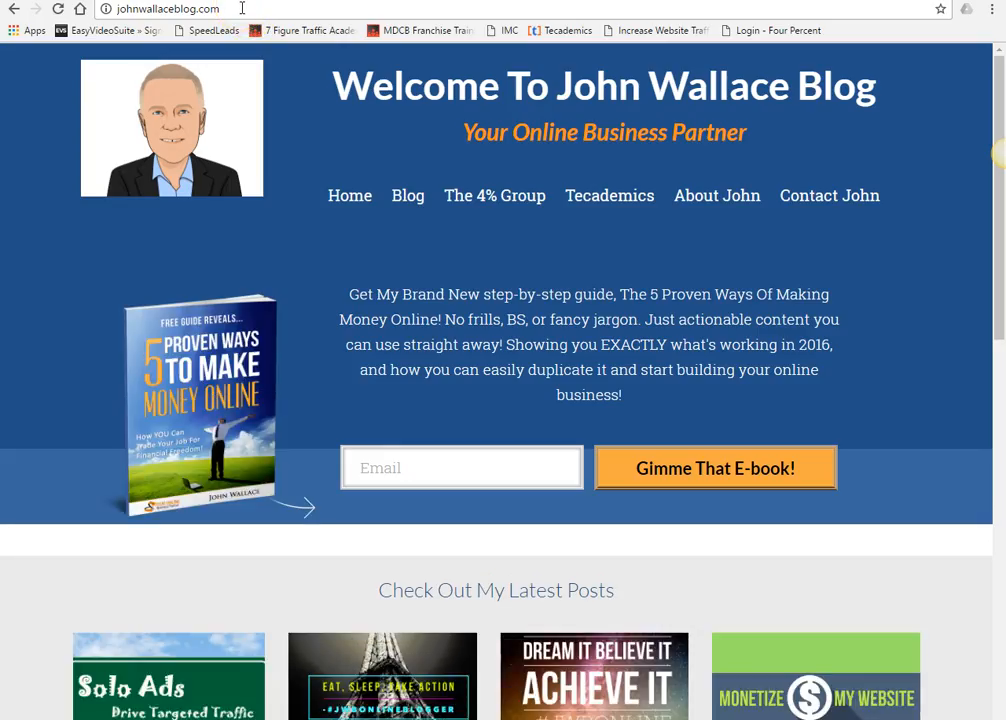
- Search Google for 'landing page'
click(110, 8)
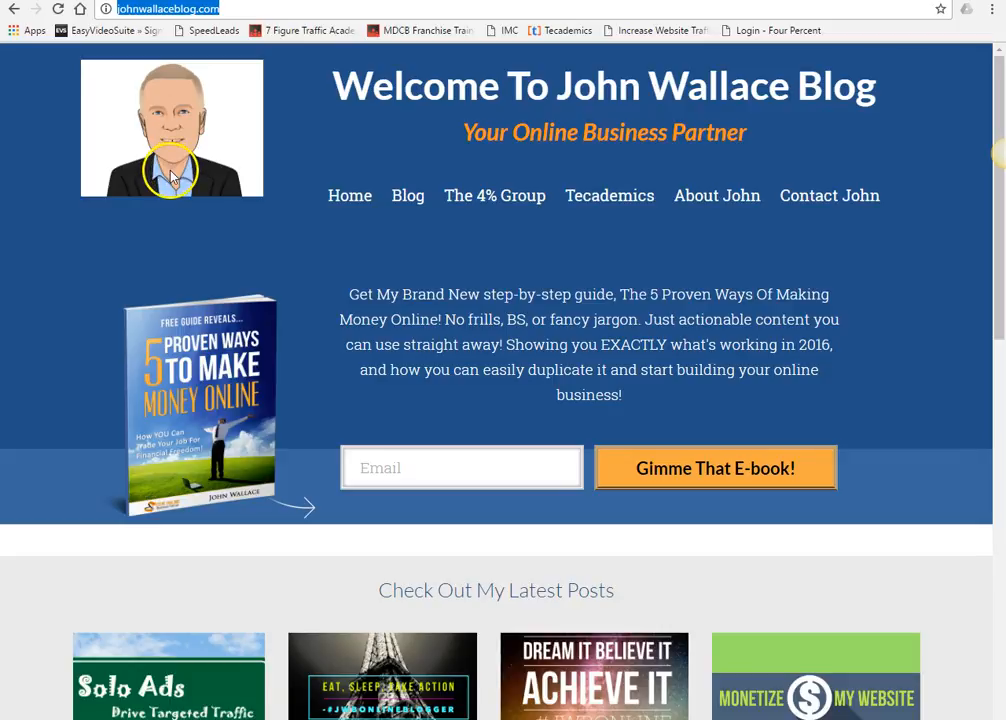
text(landing page)
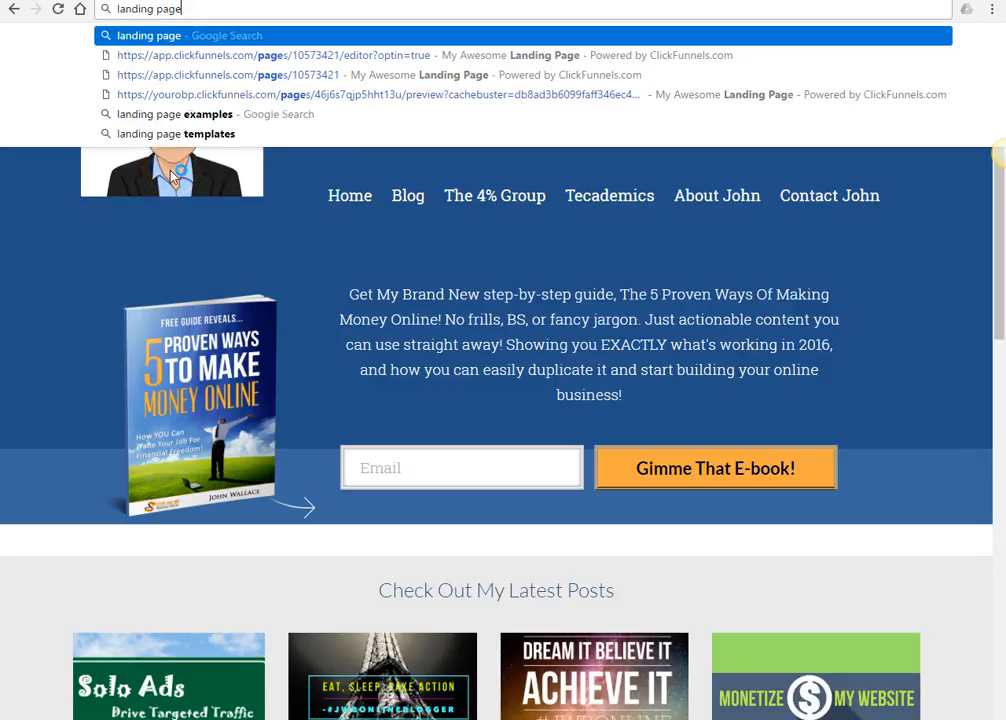
key(Return)
- Browse the landing page image results and preview the YourLogo landing page example
click(178, 113)
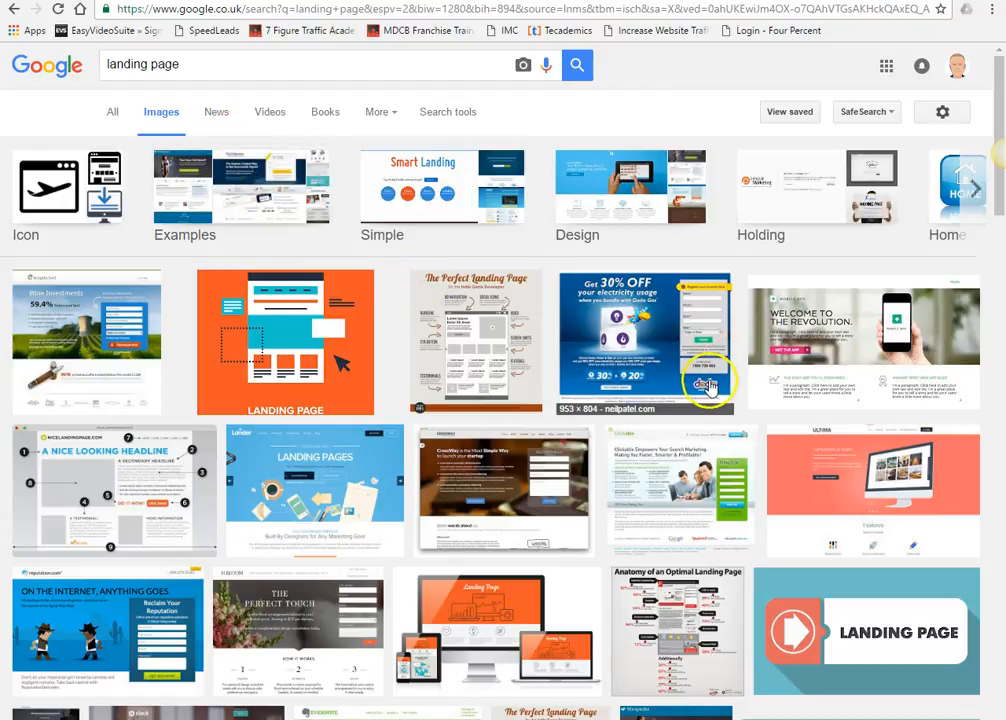
scroll(700, 380, down, 2)
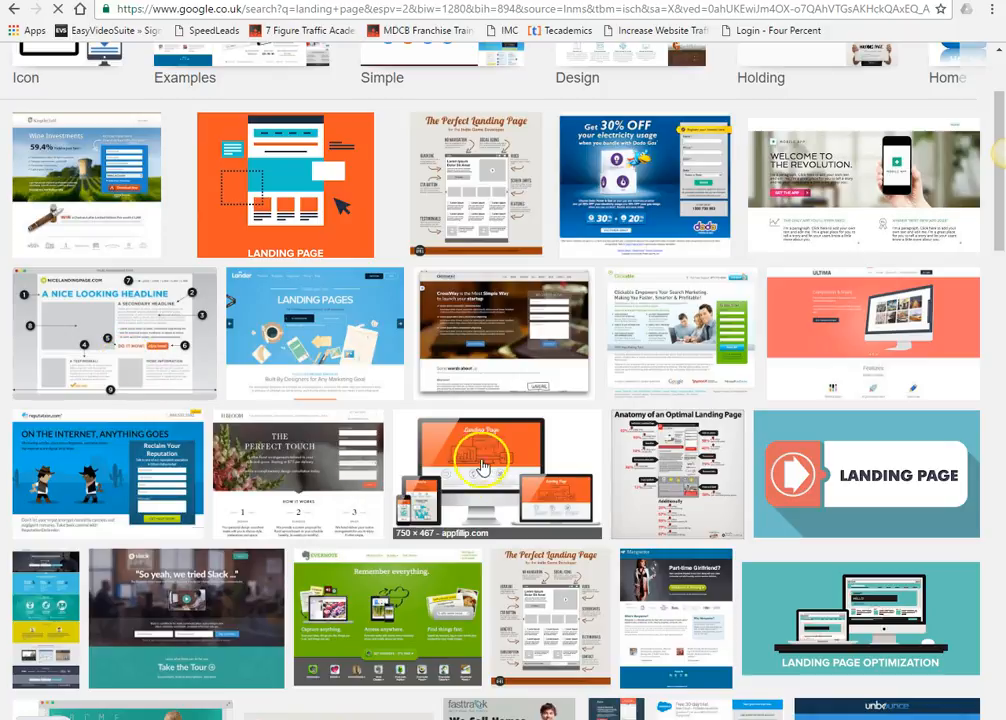
scroll(617, 460, down, 4)
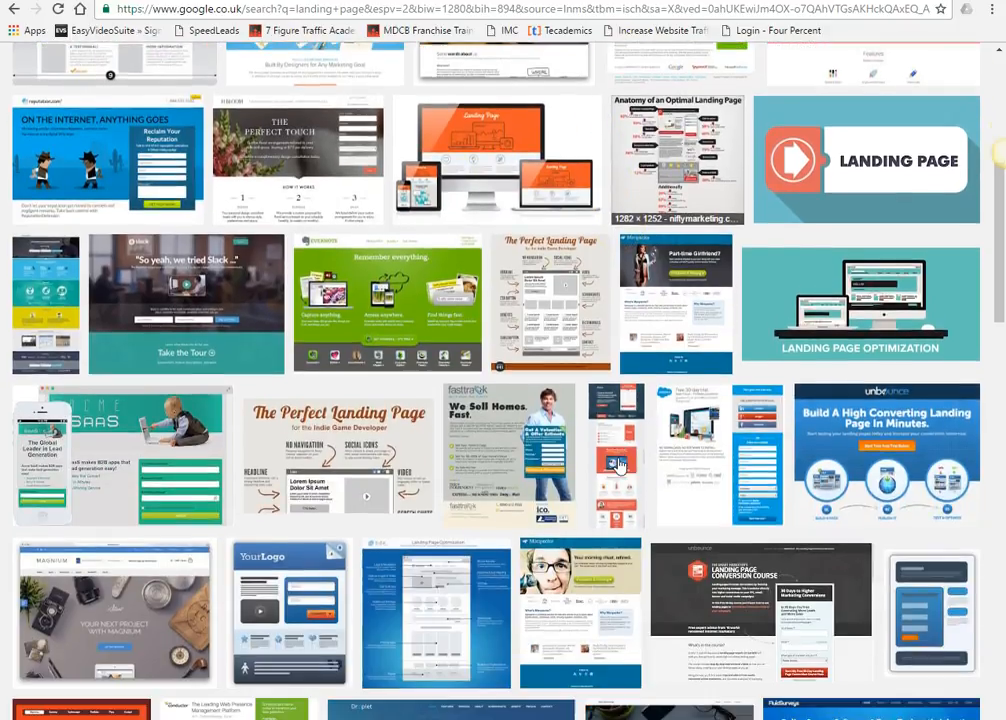
scroll(617, 462, down, 2)
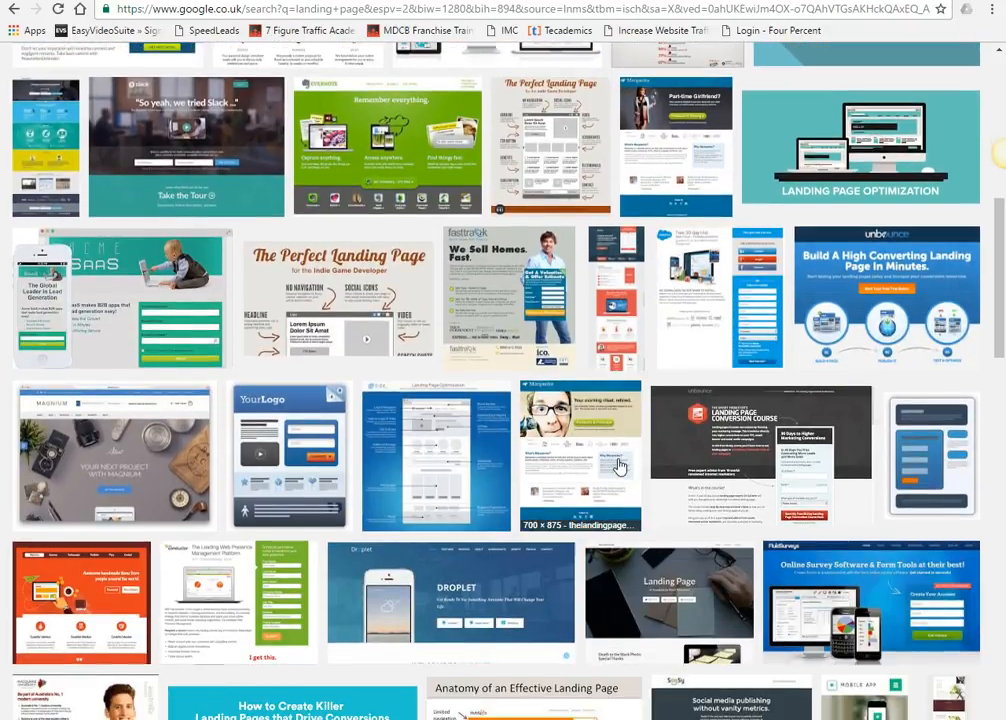
scroll(617, 462, down, 1)
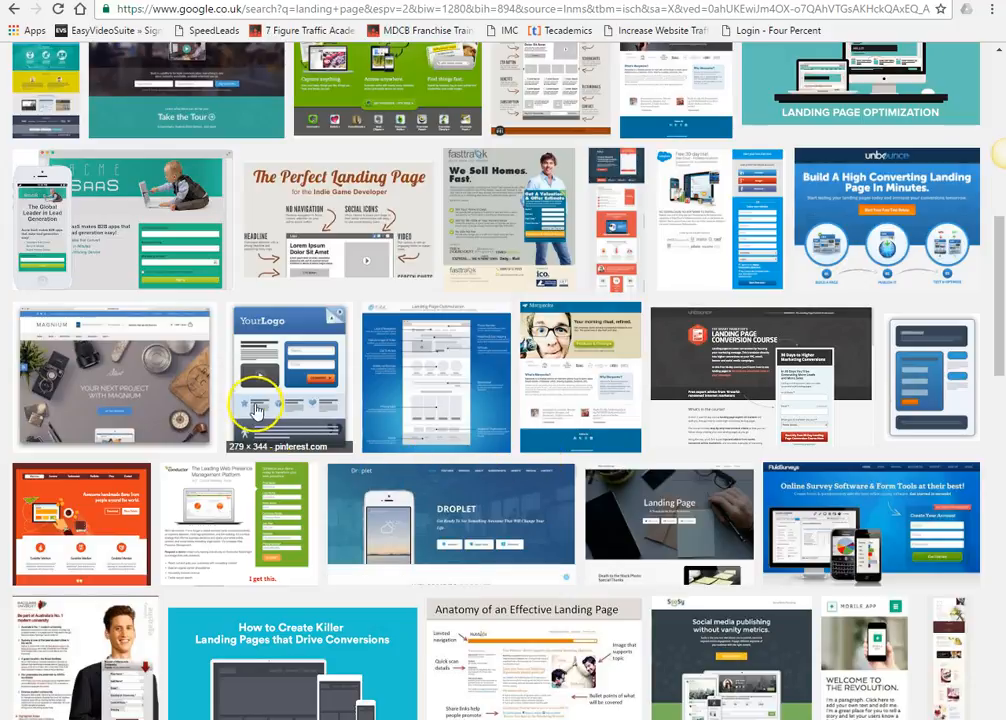
click(260, 398)
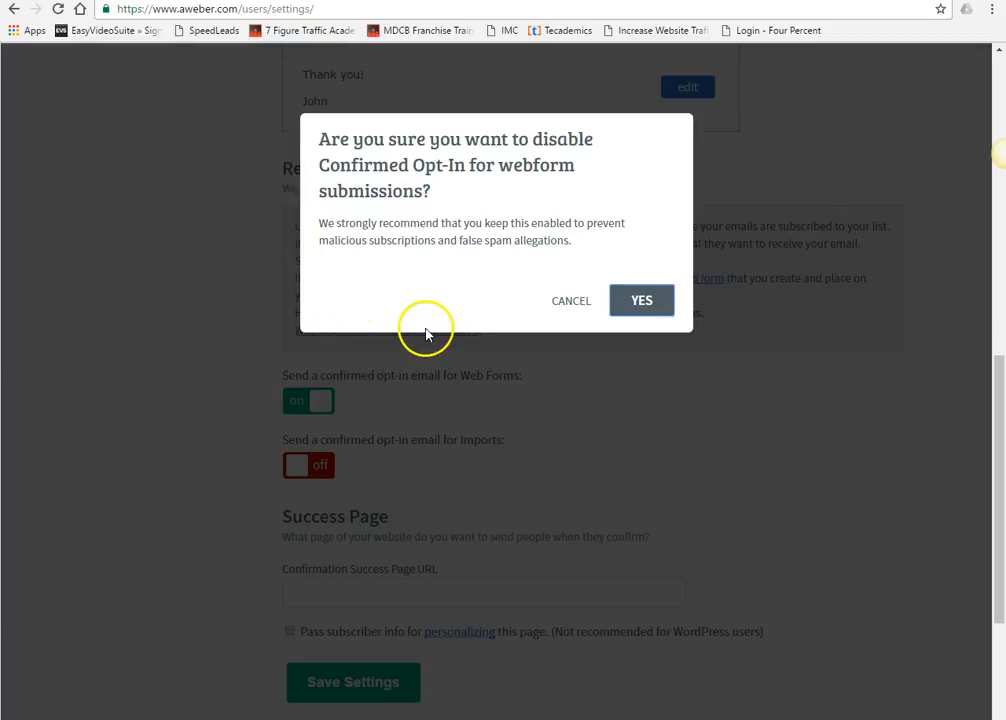
- Confirm disabling confirmed opt-in for web form sign-ups and save the list settings
click(631, 302)
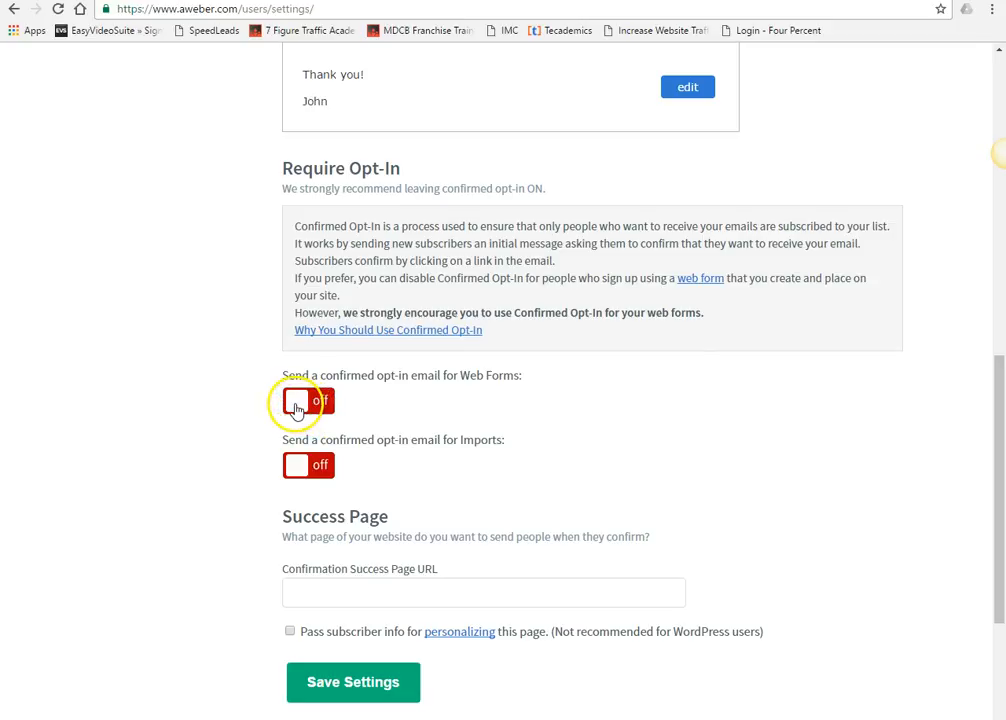
scroll(250, 428, down, 2)
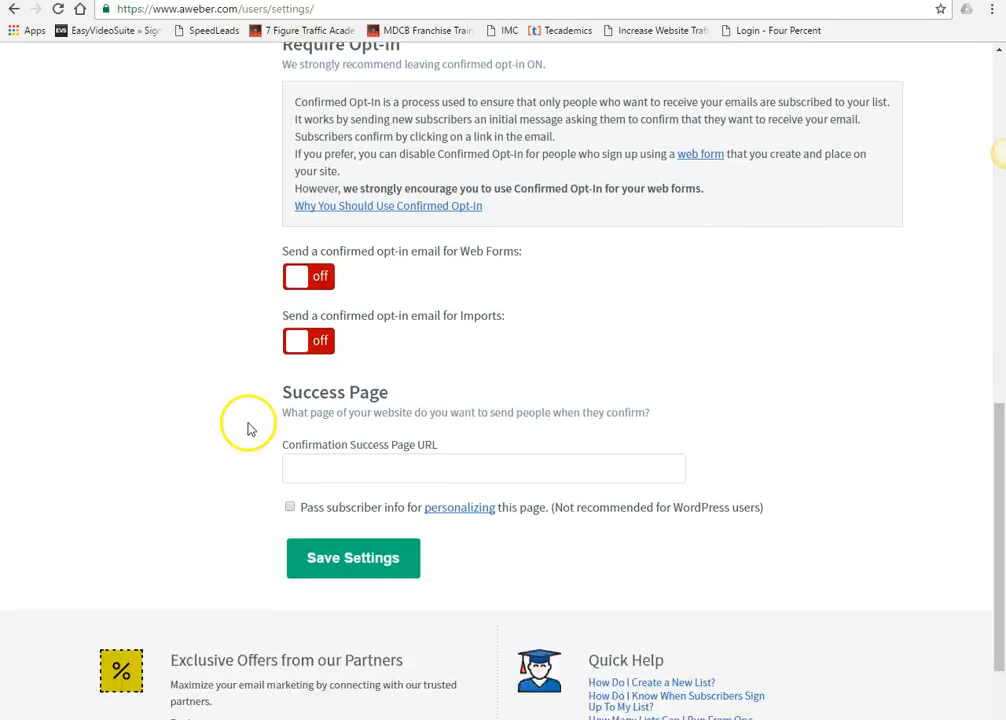
click(362, 538)
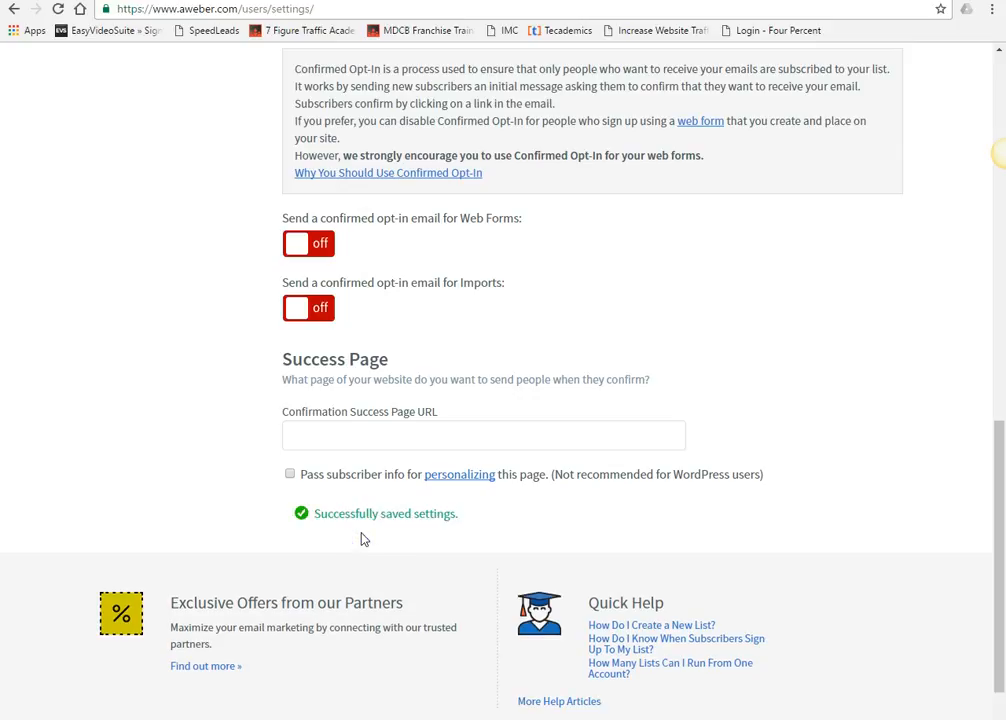
scroll(292, 527, up, 10)
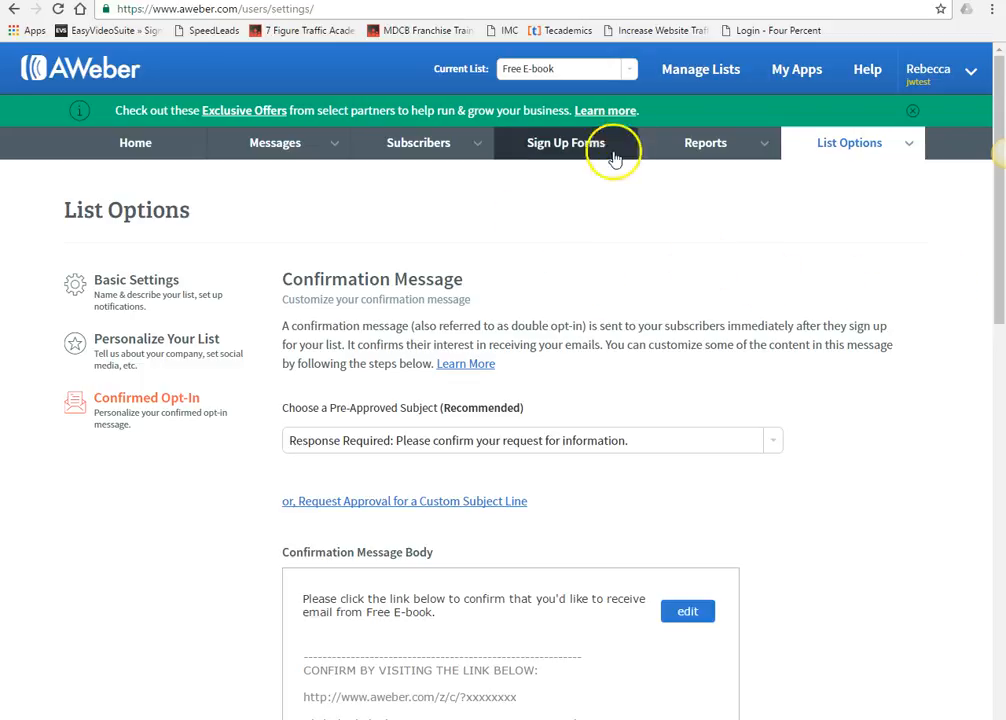
- From the legacy follow-up messages, start a new email in the Drag & Drop Email Builder
mouse_move(310, 155)
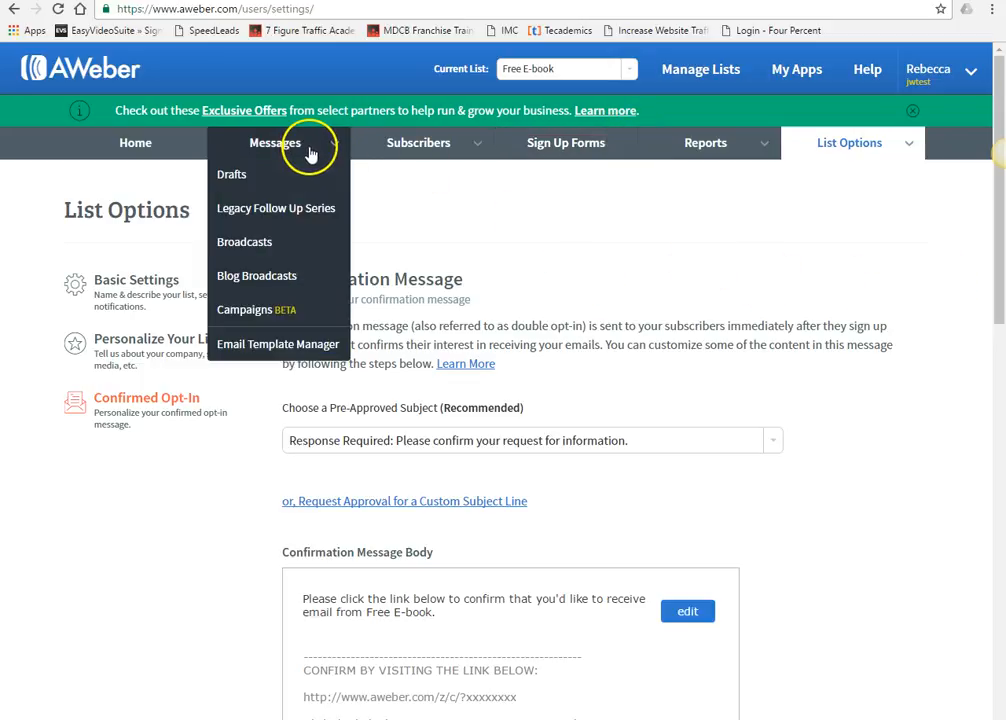
click(282, 209)
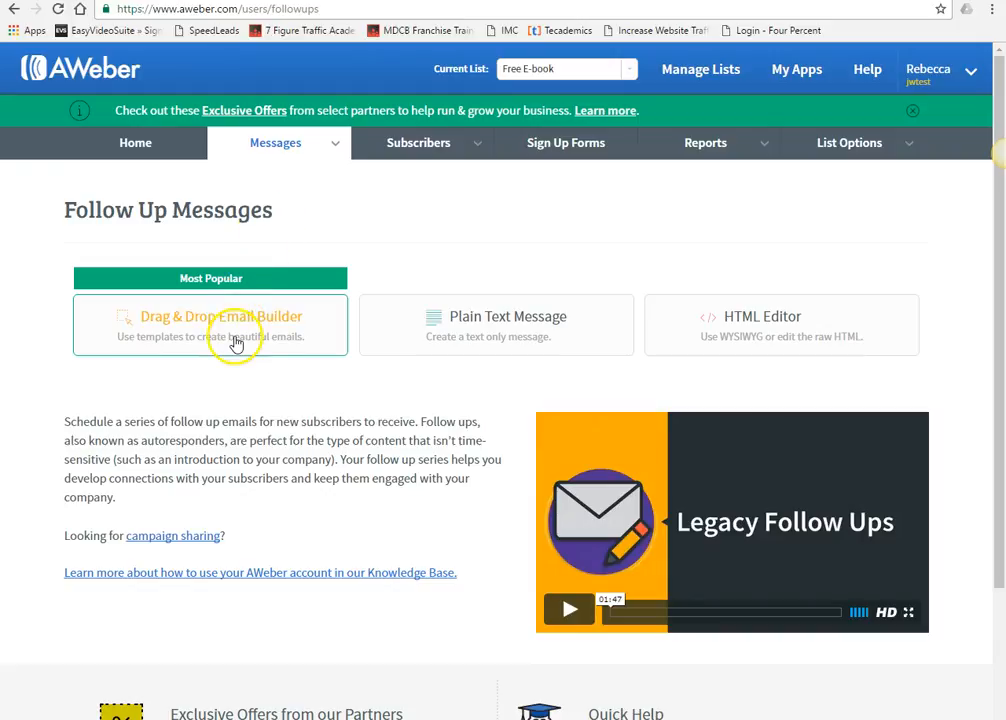
click(234, 336)
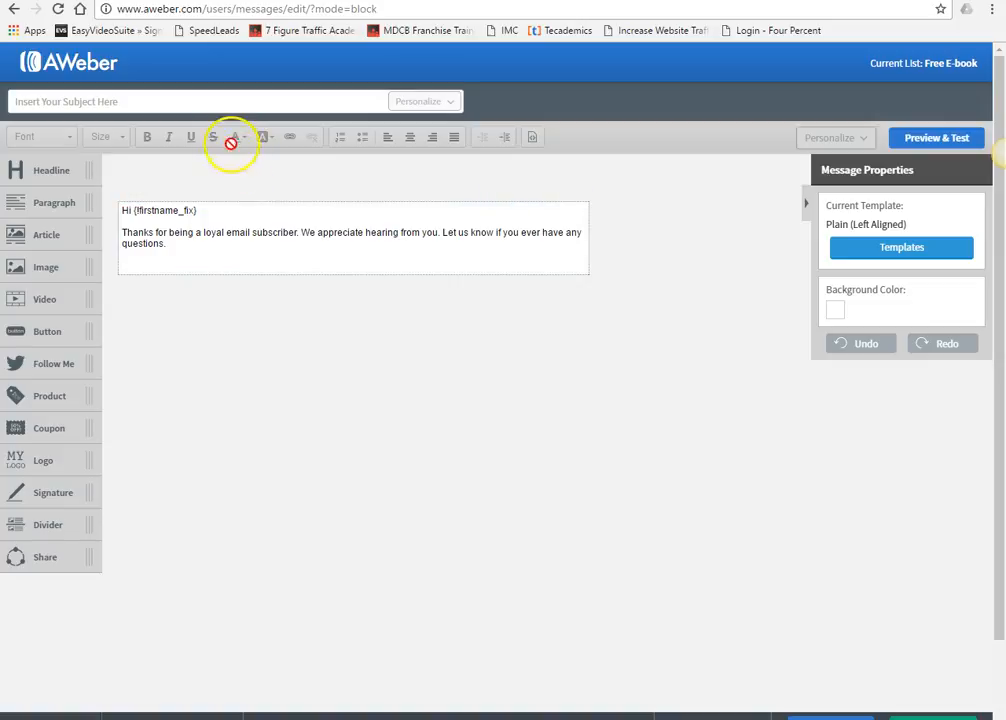
- Enter the subject line 'Here Is Your Free E-book...'
click(175, 101)
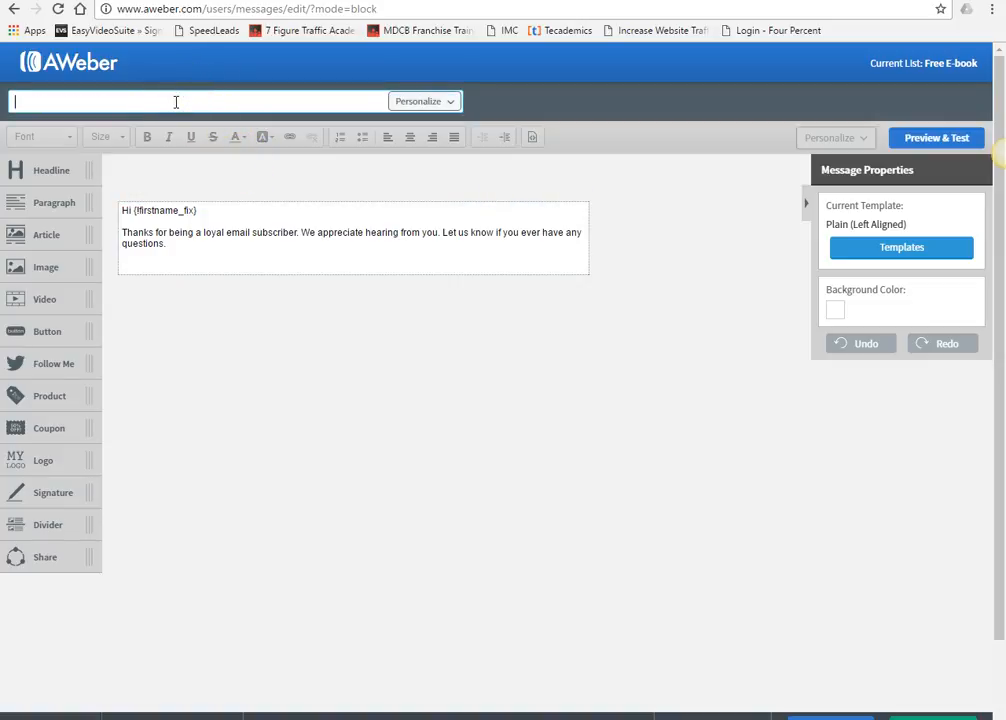
text(Here Is Your Free E-book...)
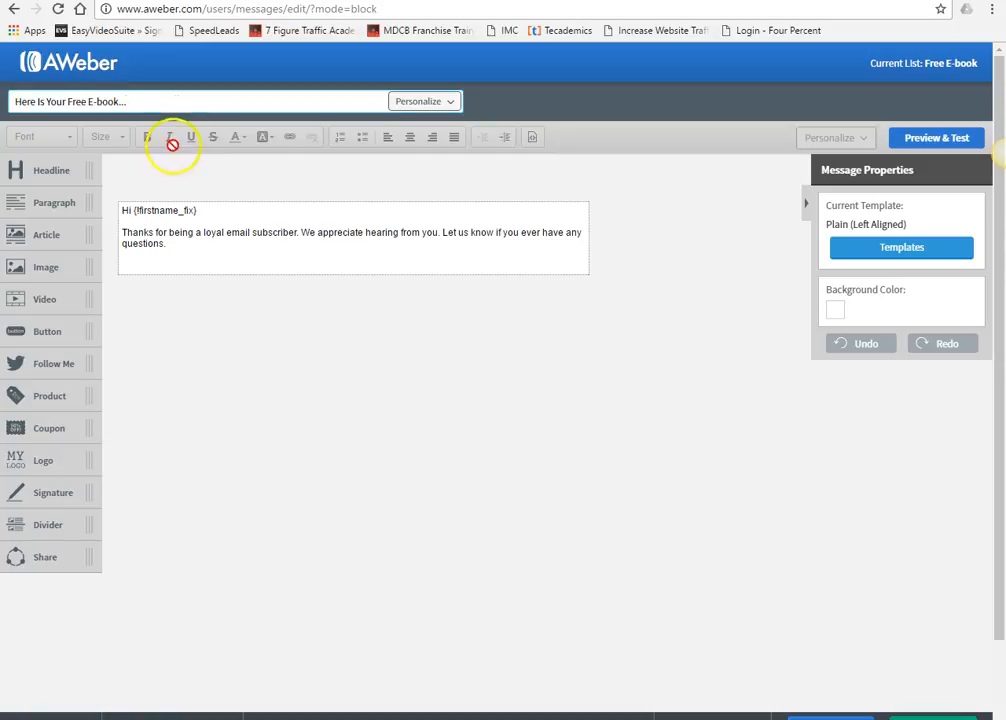
click(177, 248)
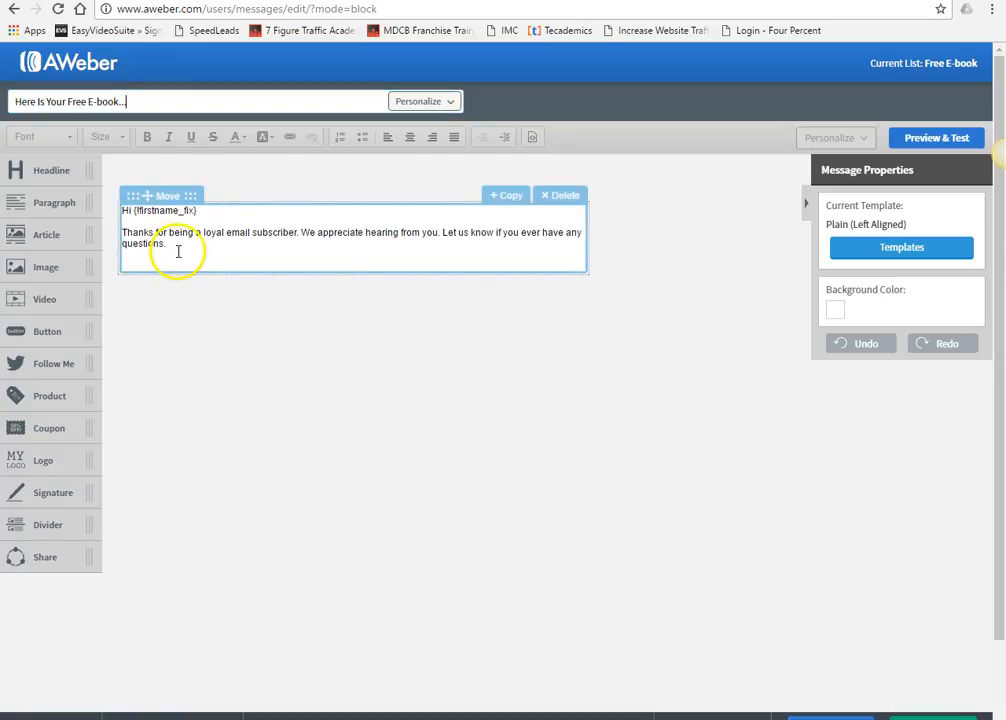
- Tidy the template greeting and delete the body's unwanted second sentence
drag(197, 211, 127, 213)
click(217, 217)
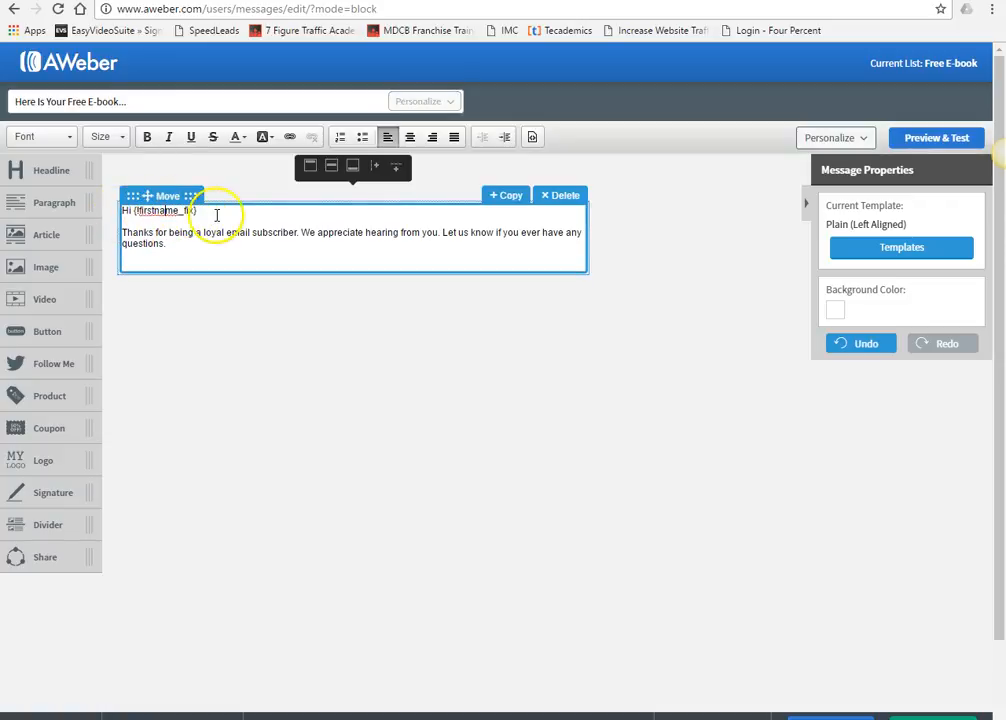
drag(219, 216, 133, 214)
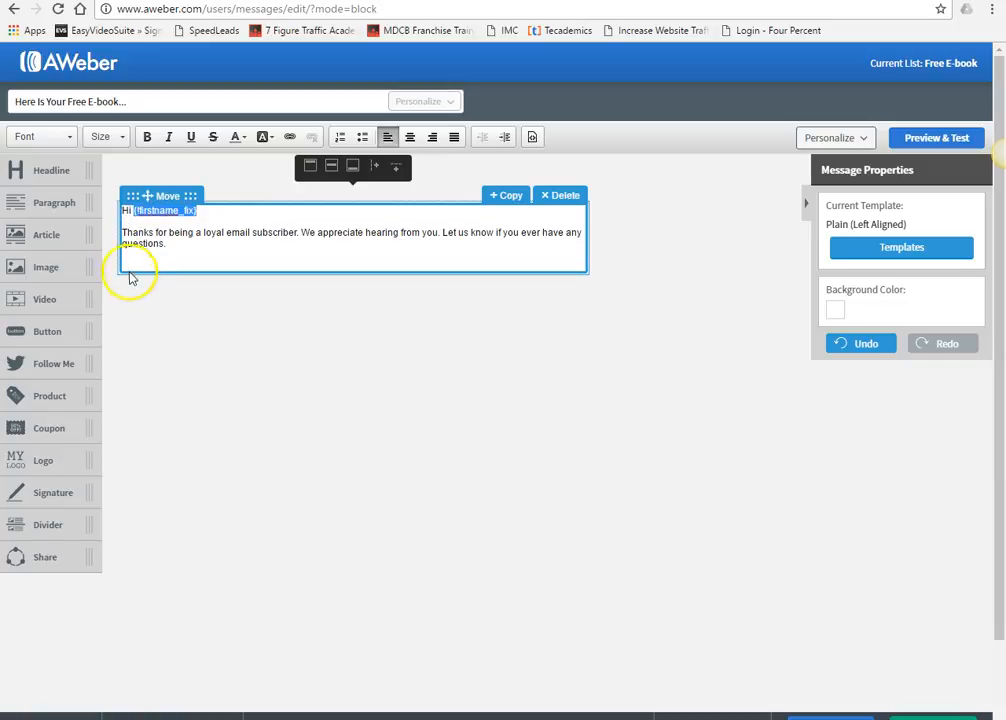
click(198, 258)
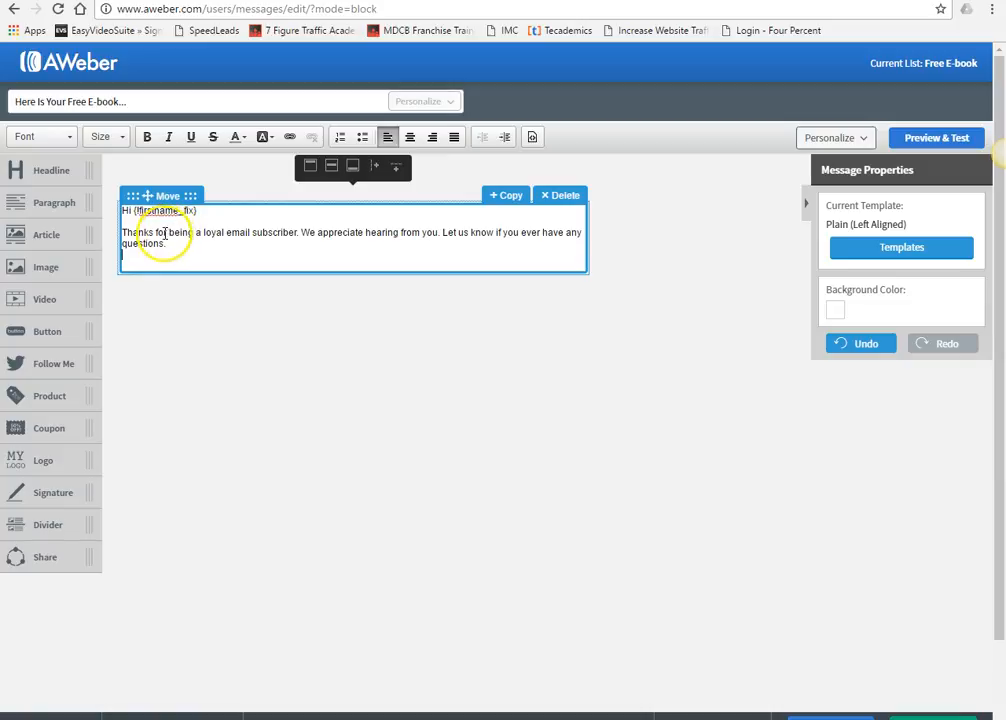
click(214, 208)
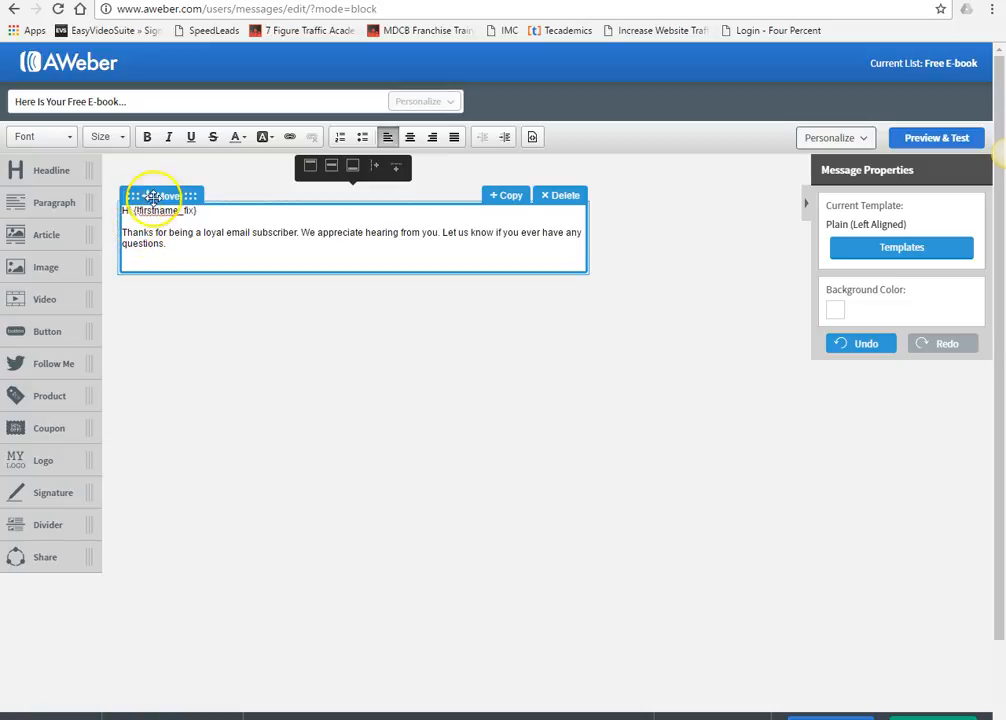
click(195, 244)
drag(231, 247, 292, 232)
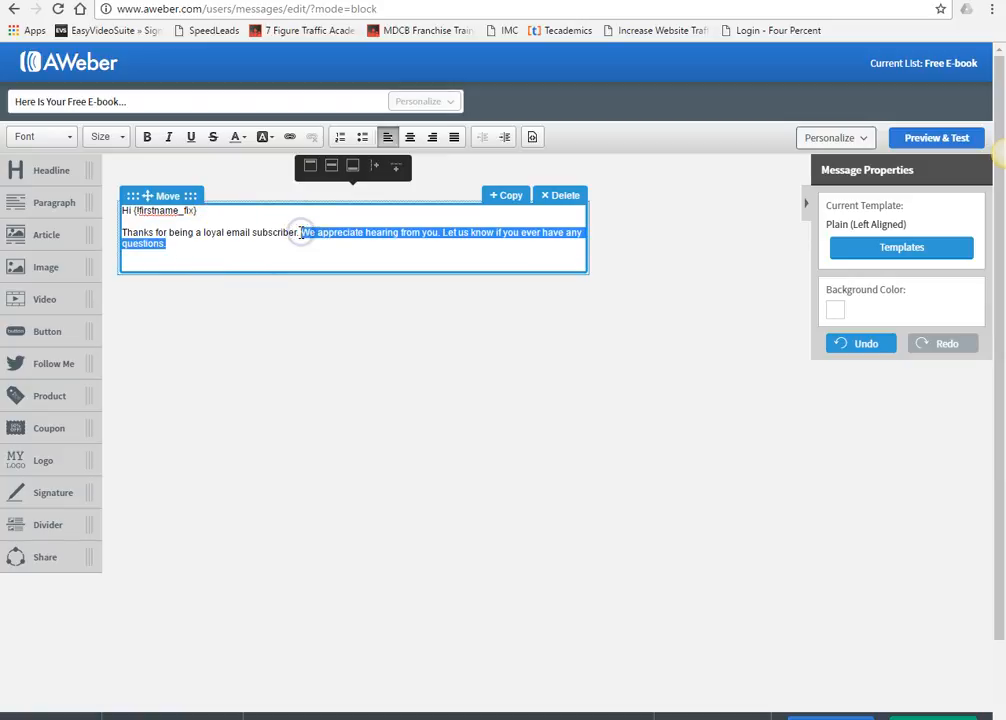
key(BackSpace)
- Add the '5 Proven Ways To Make Money Online' e-book line, download line, 'Take Care,' and signature
key(Return)
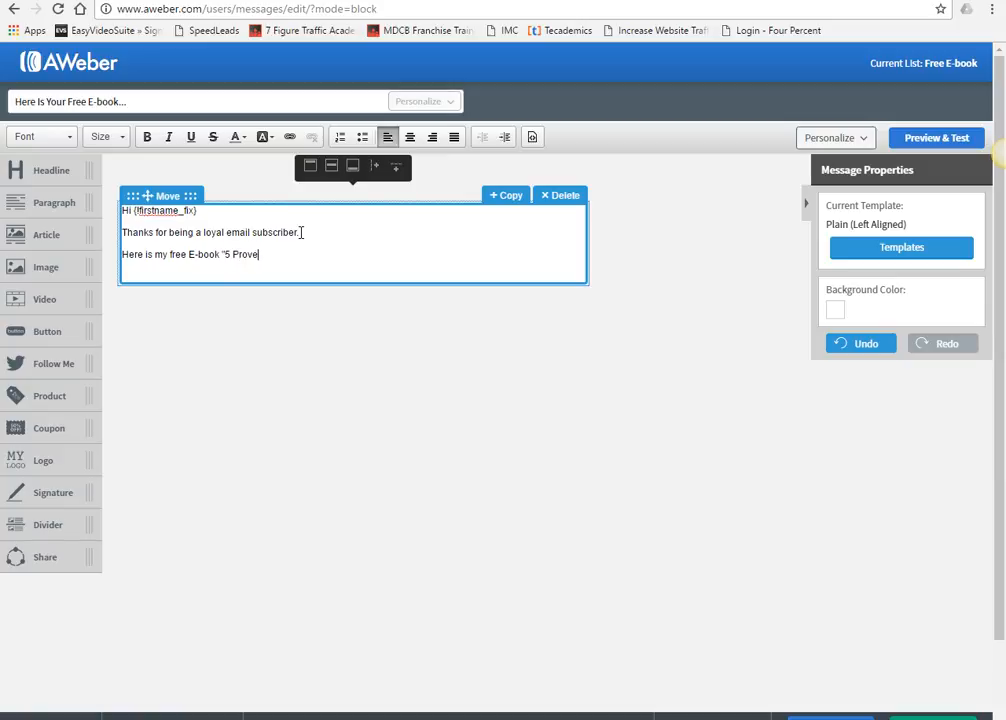
text(ayds)
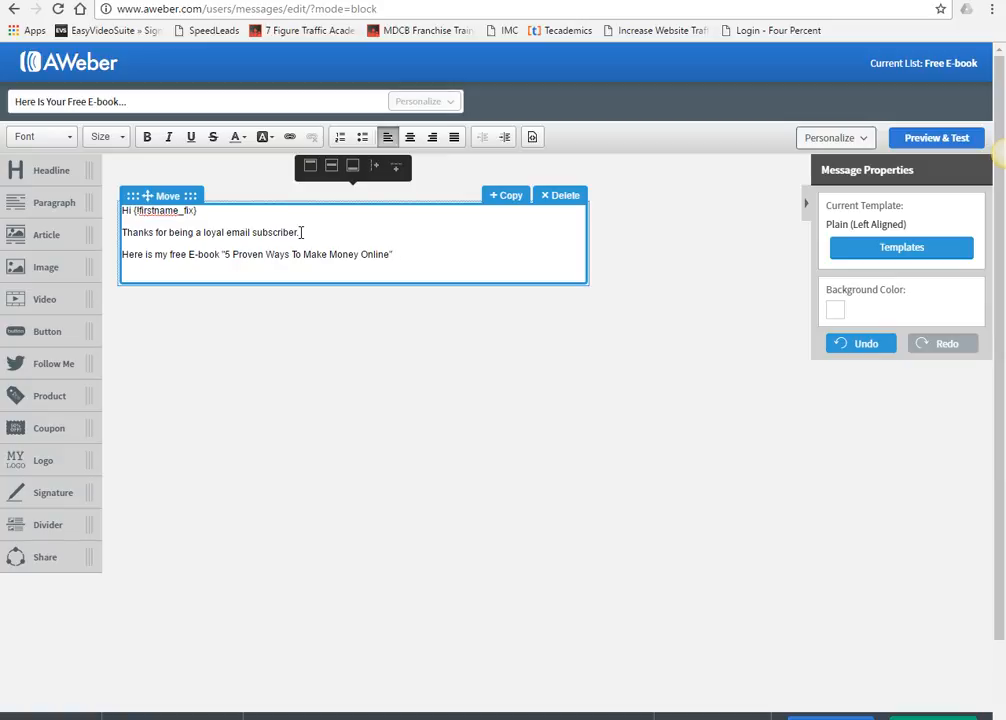
key(Return)
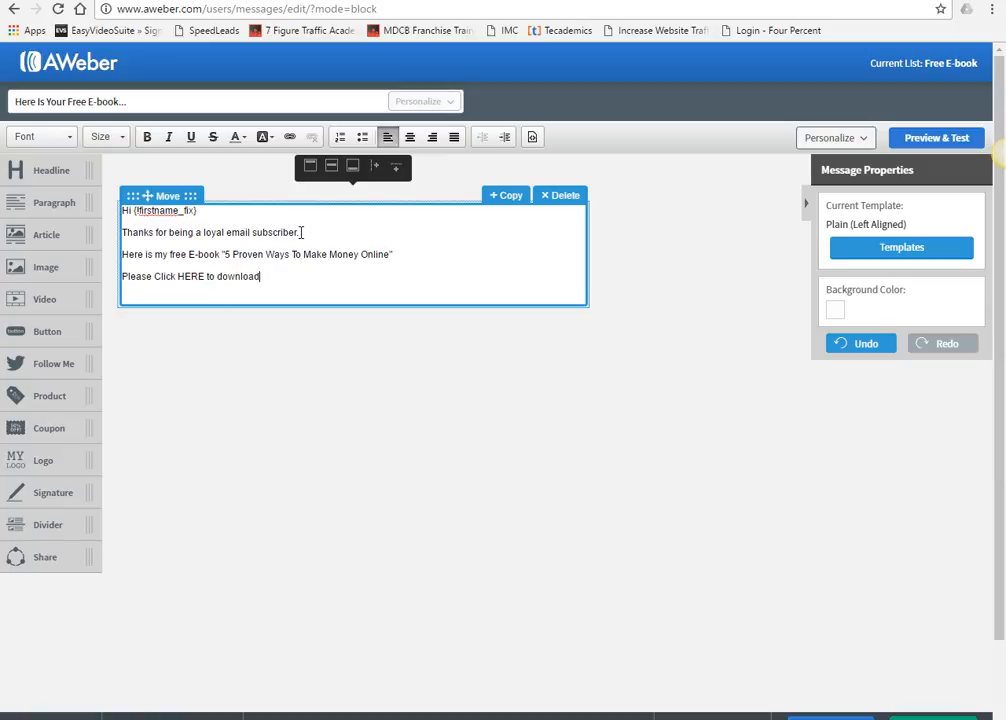
key(Return)
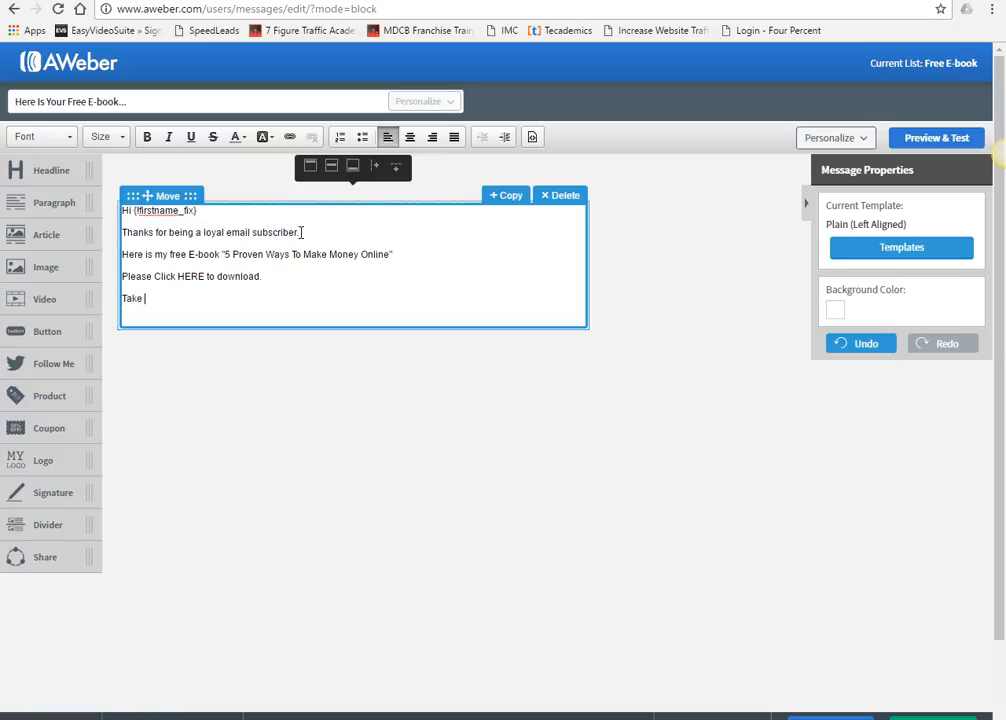
text(Take Care,)
key(Return)
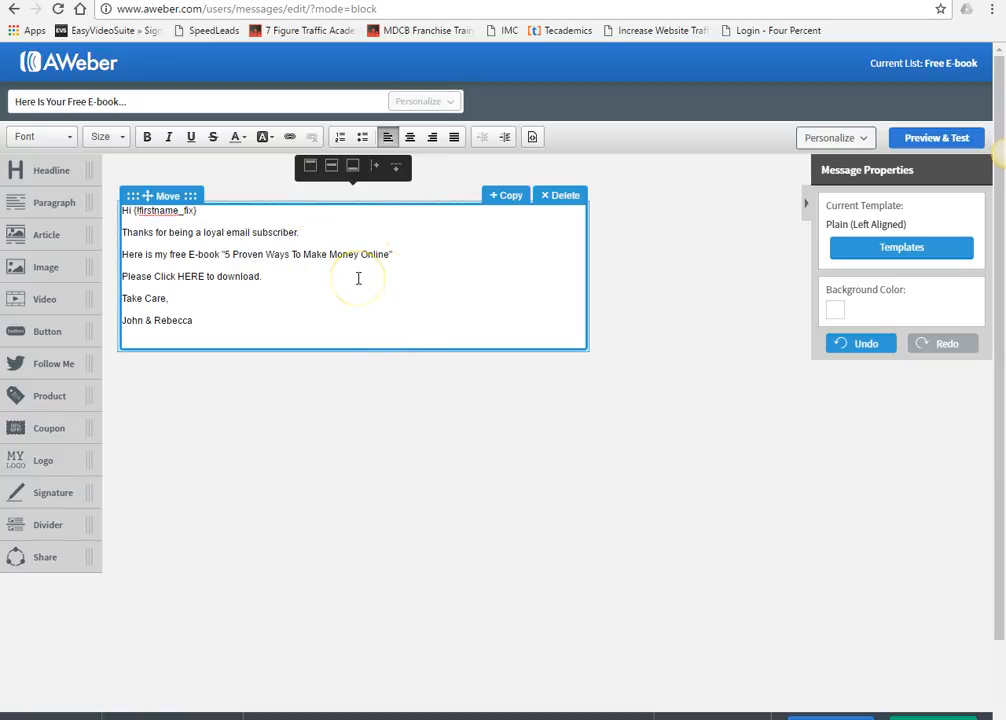
drag(121, 320, 148, 325)
key(BackSpace)
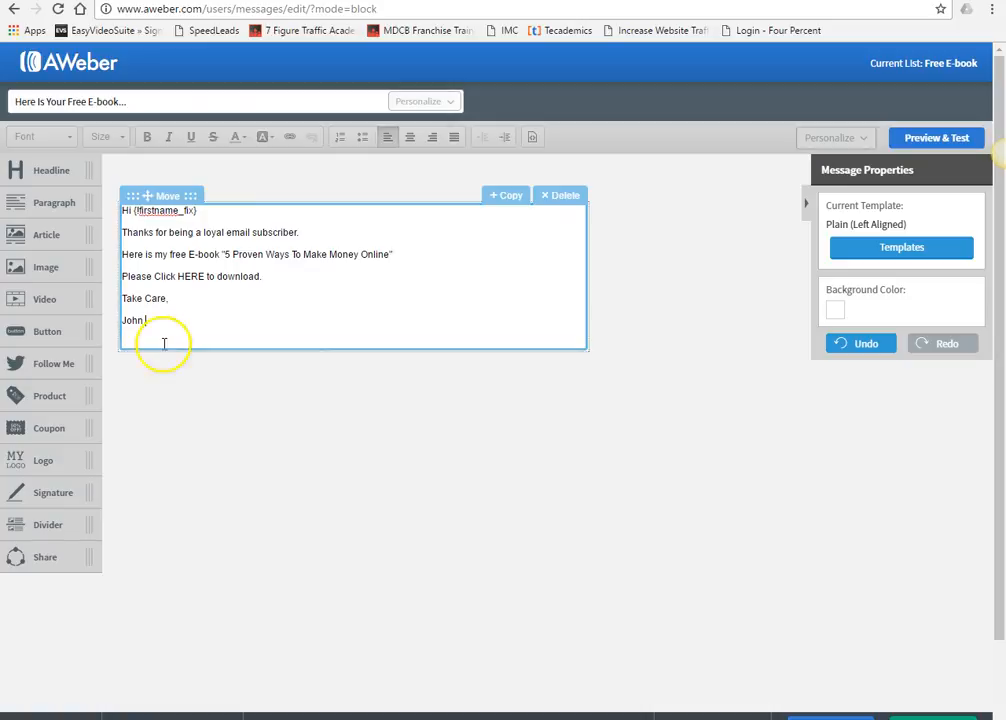
double_click(188, 277)
drag(188, 277, 178, 277)
click(193, 291)
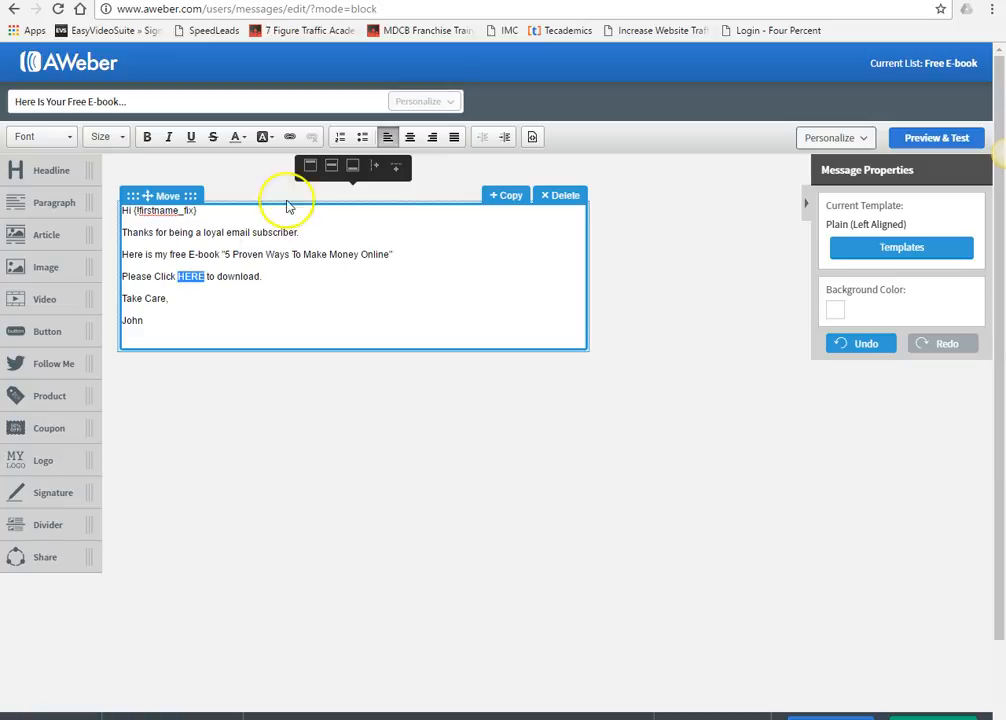
click(291, 138)
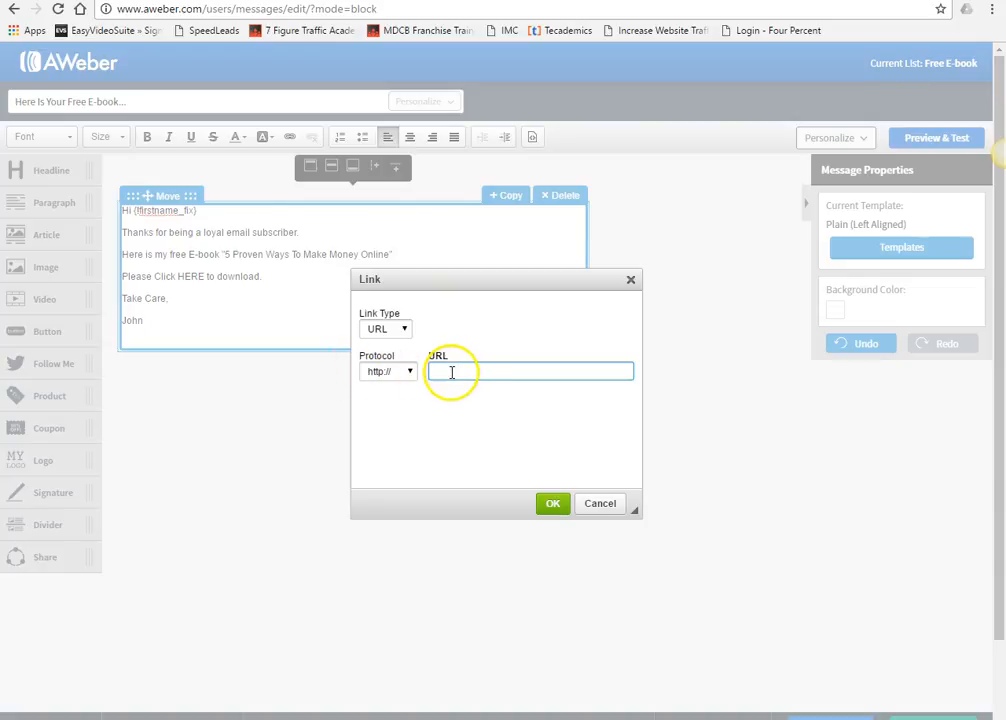
click(553, 504)
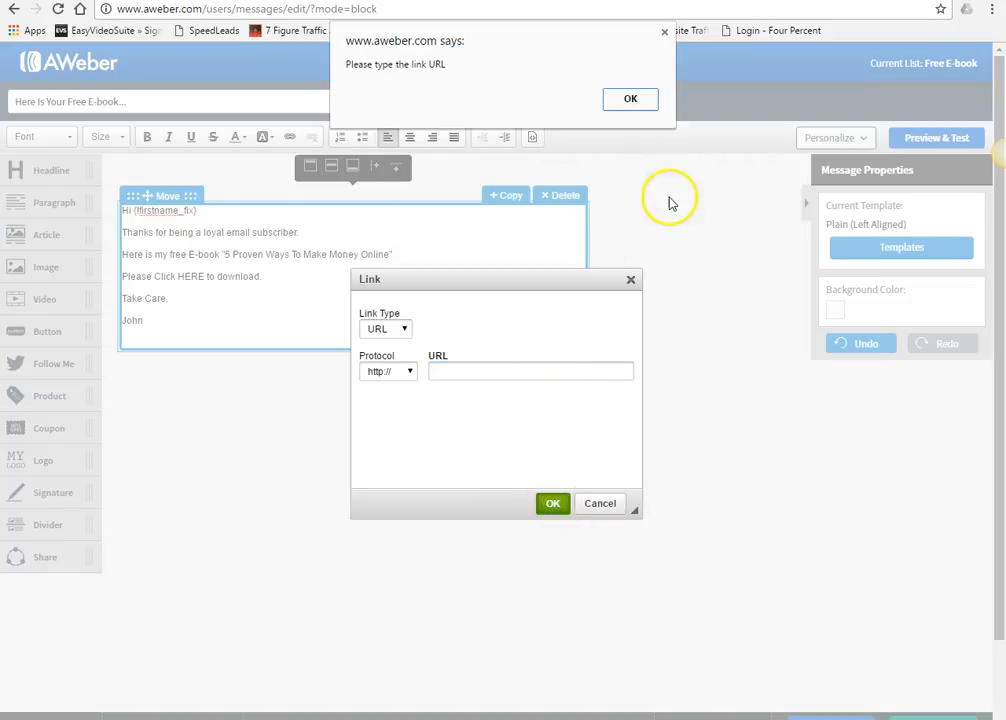
click(630, 99)
click(600, 503)
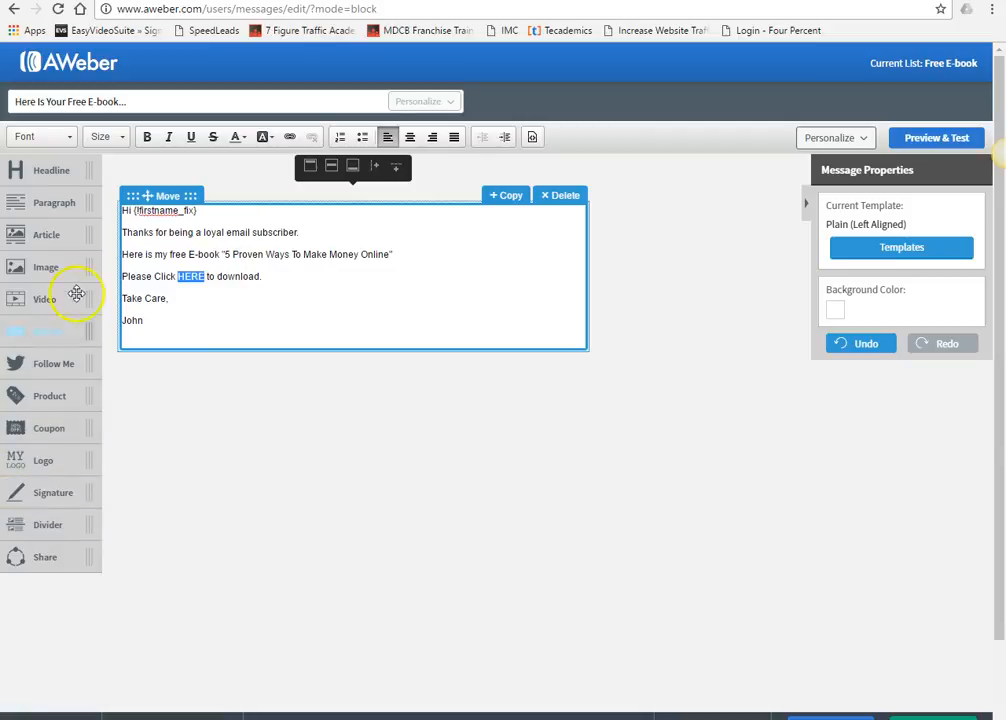
click(243, 299)
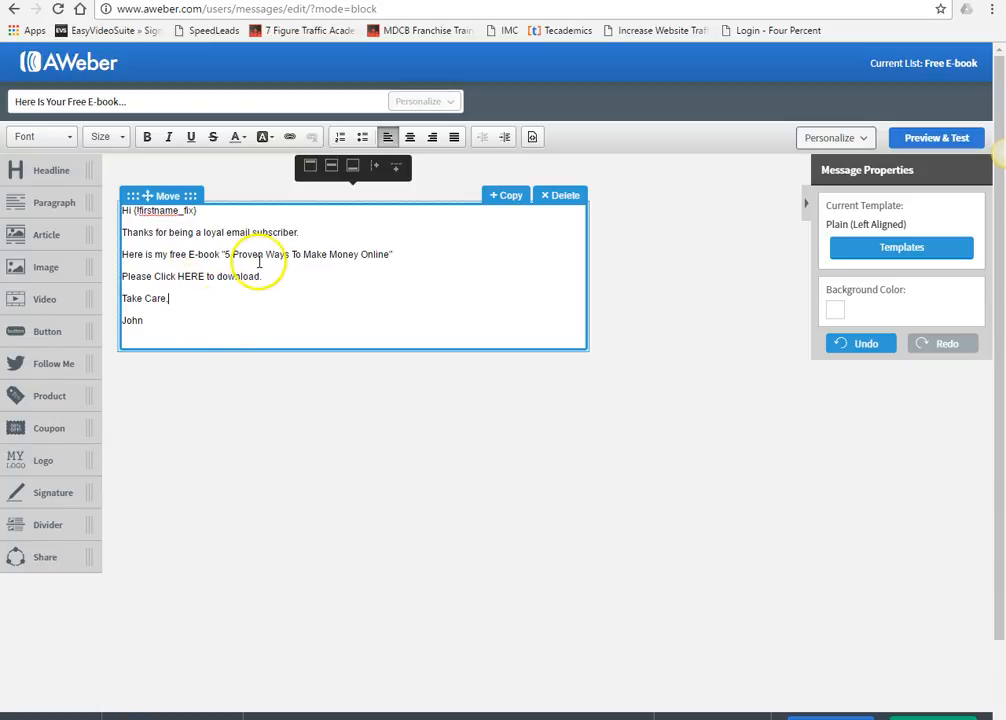
drag(72, 268, 96, 277)
mouse_move(42, 358)
mouse_down()
mouse_move(128, 370)
mouse_move(231, 341)
mouse_move(227, 377)
mouse_move(22, 360)
mouse_up()
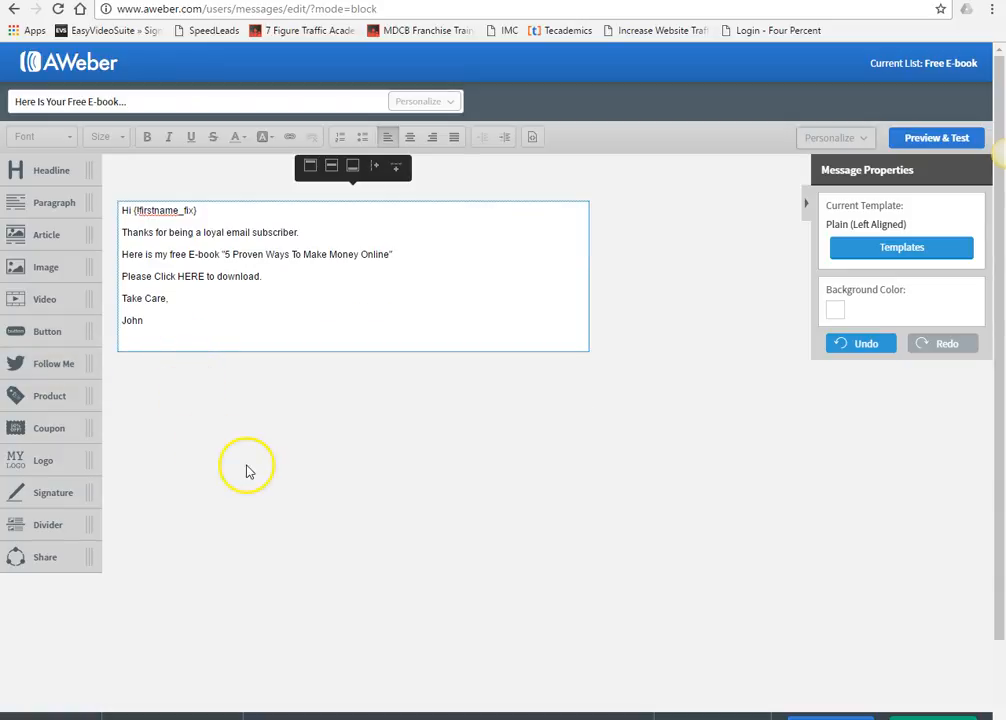
mouse_move(62, 181)
mouse_down()
mouse_move(366, 263)
mouse_move(67, 186)
mouse_up()
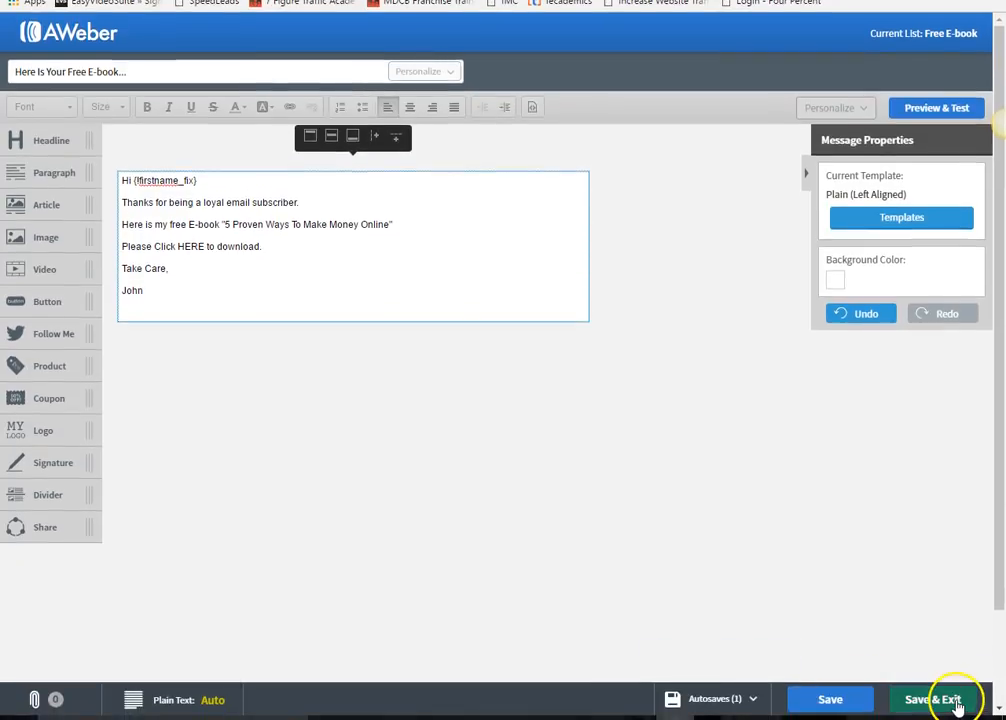
- Save the email and add it as follow-up message 1, sent immediately after sign-up
click(933, 699)
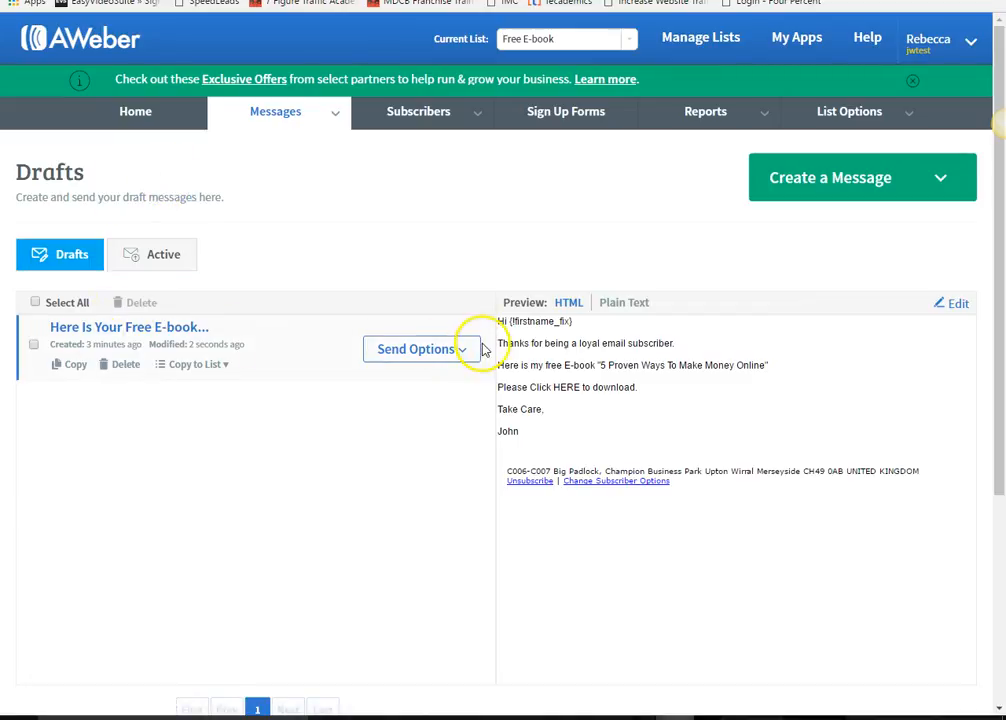
click(457, 356)
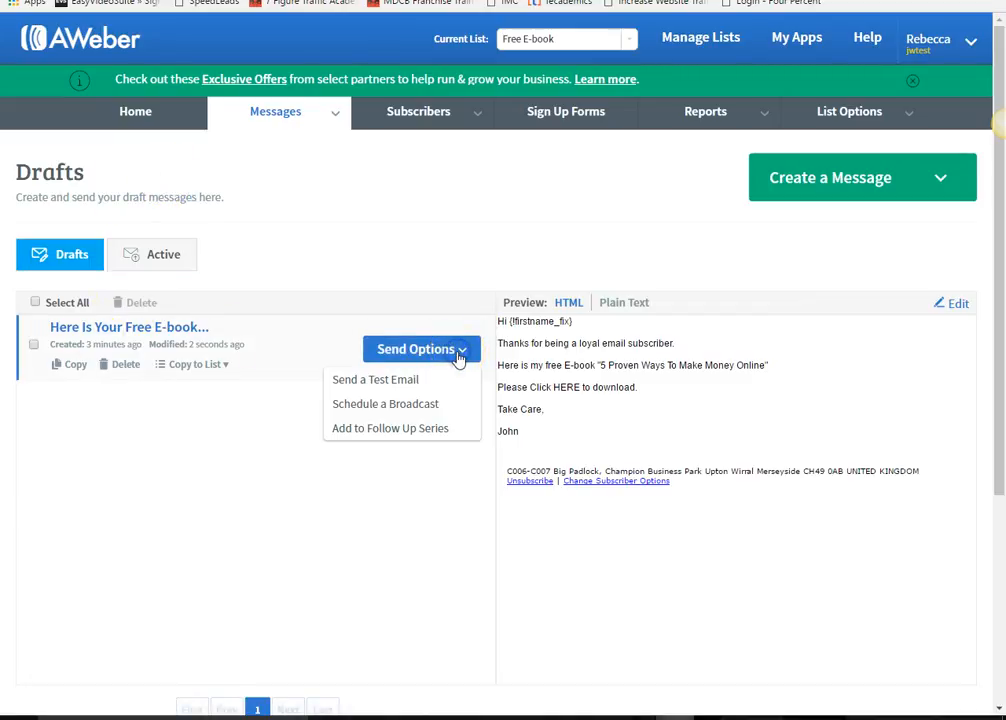
click(390, 430)
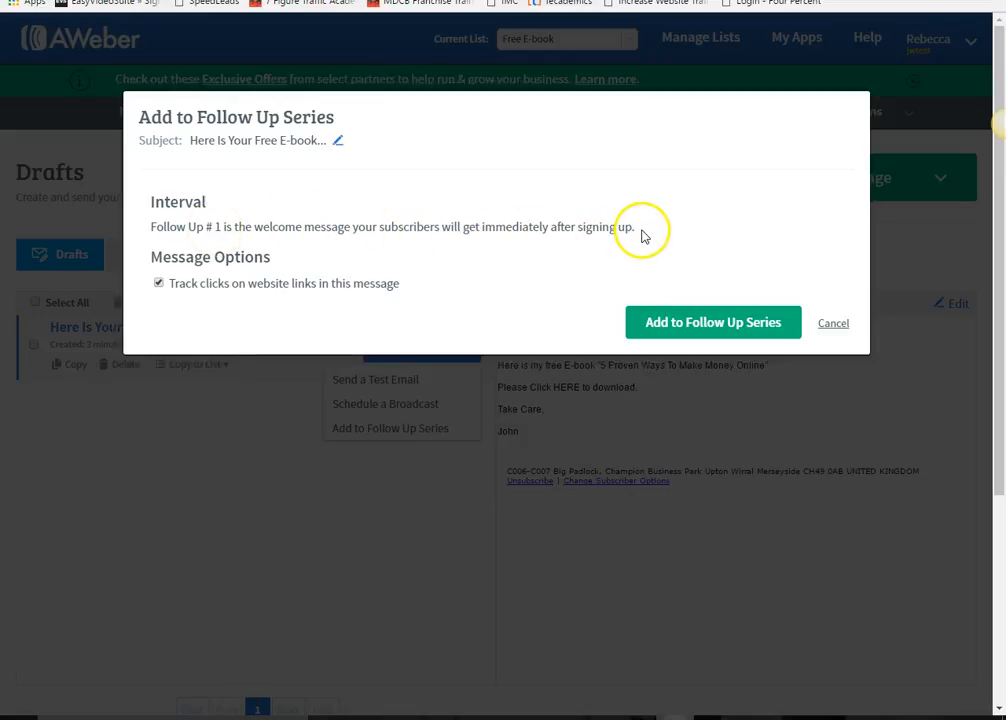
click(673, 336)
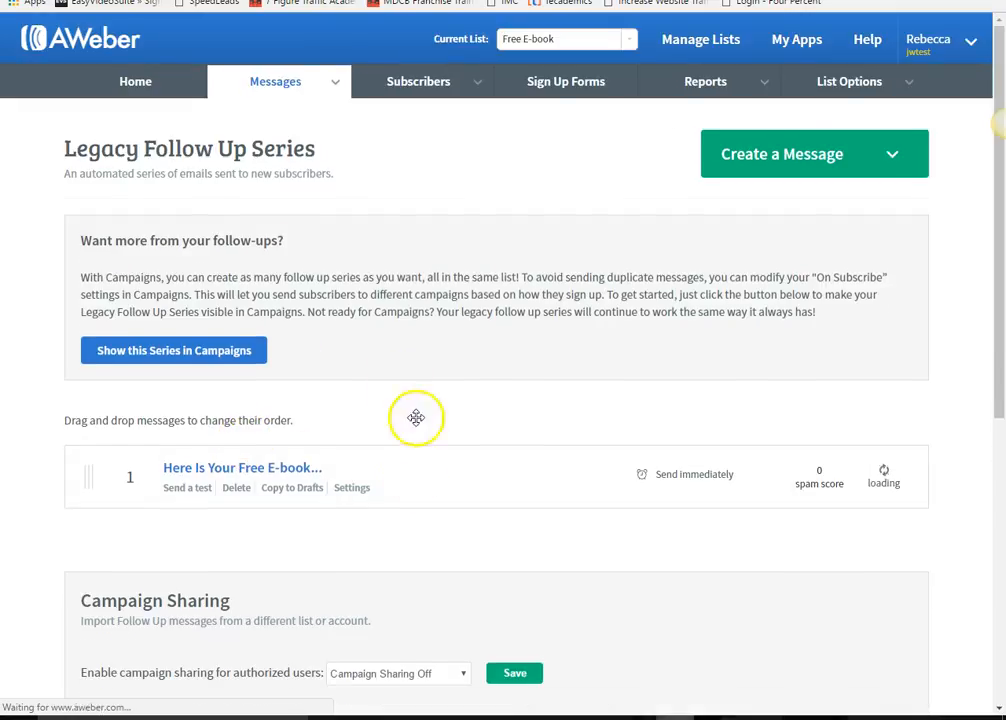
- From the Legacy Follow Up Series page, create a new Drag & Drop Email Builder message
scroll(410, 420, down, 1)
scroll(330, 370, down, 1)
scroll(284, 360, up, 3)
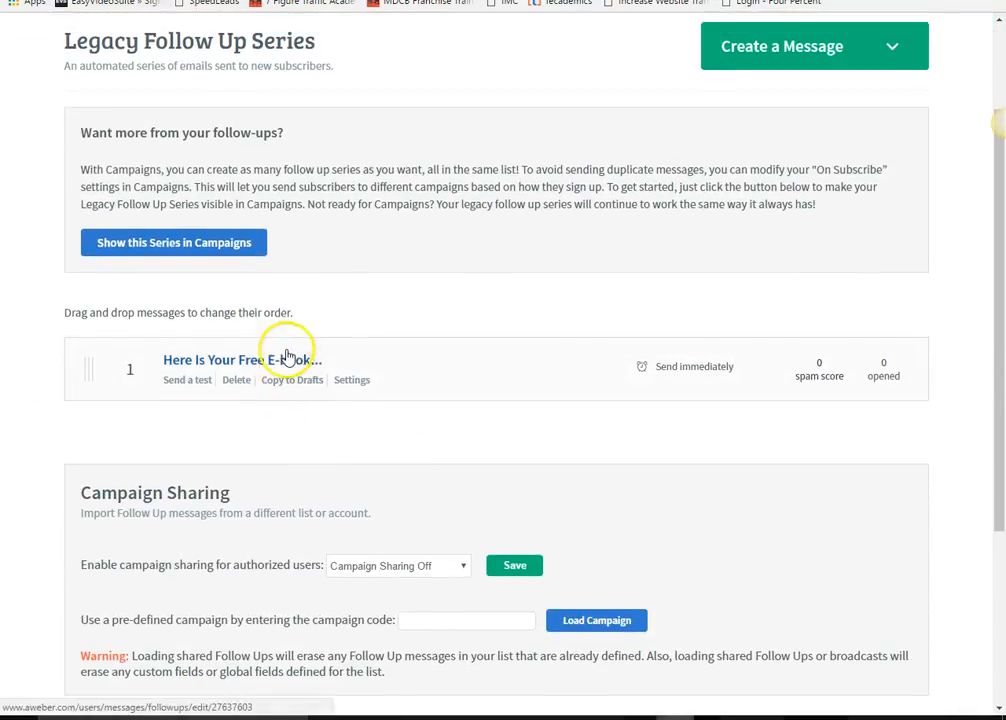
scroll(108, 276, down, 3)
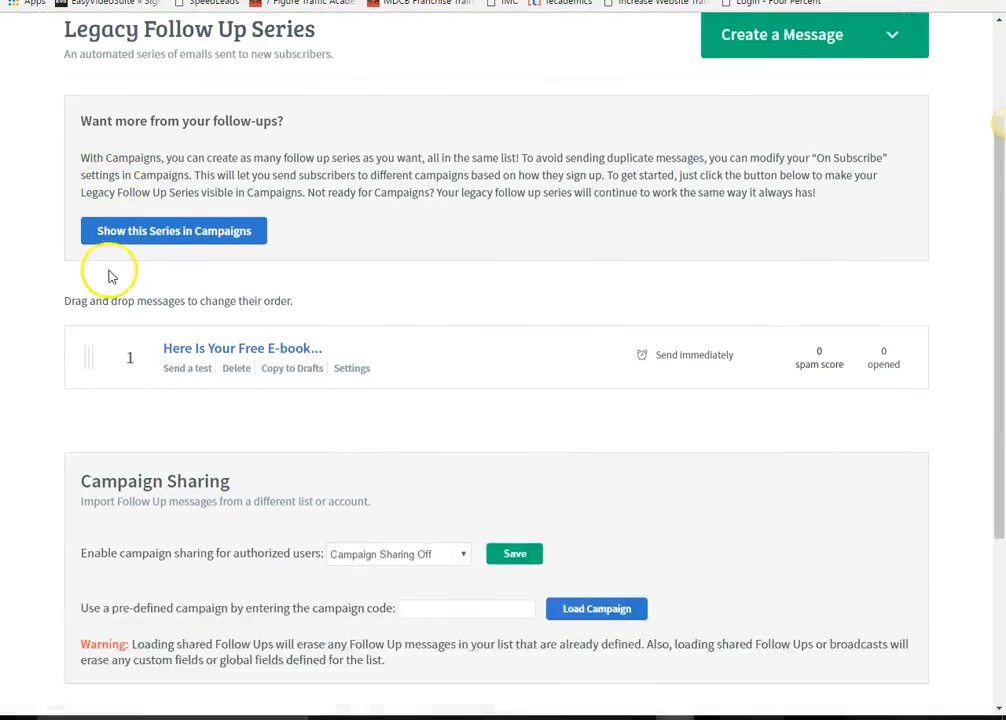
scroll(190, 280, down, 2)
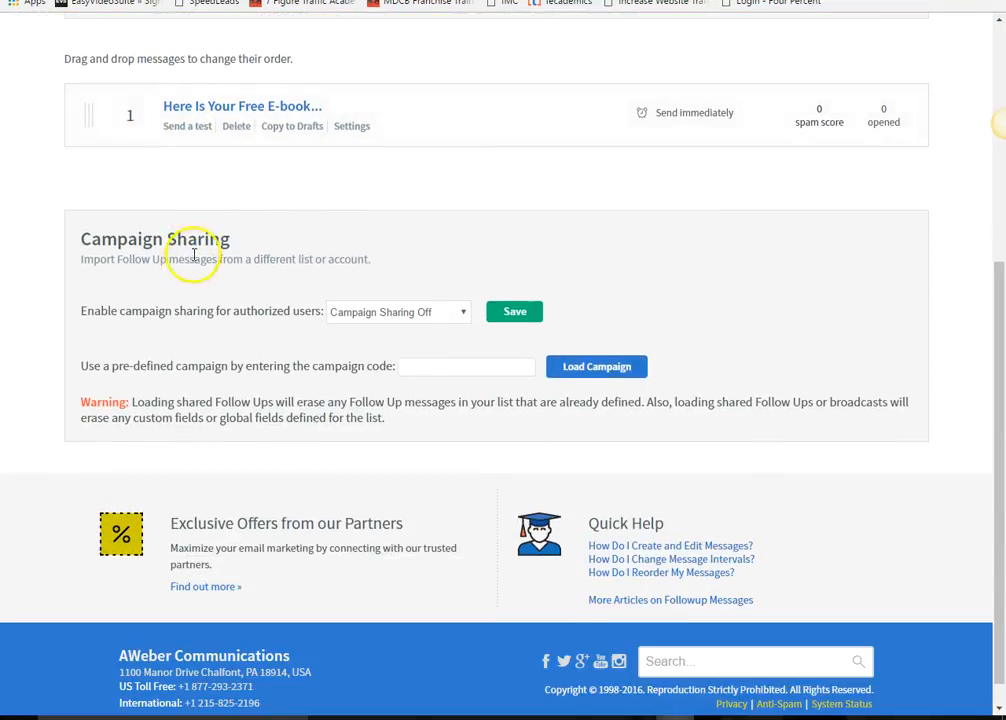
scroll(195, 242, up, 5)
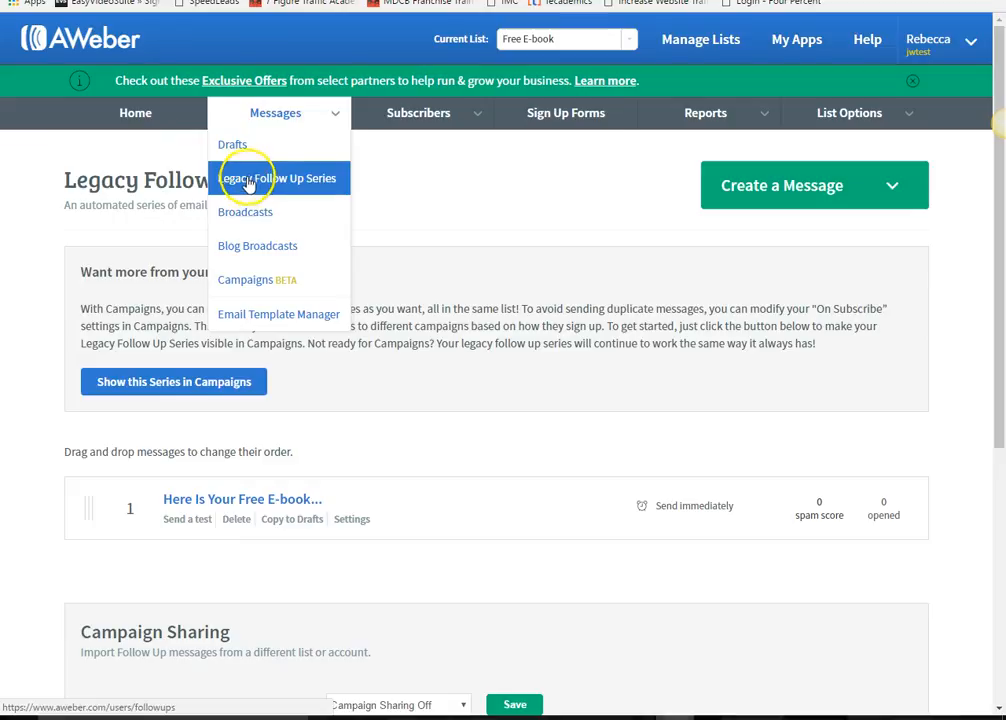
click(829, 190)
click(806, 234)
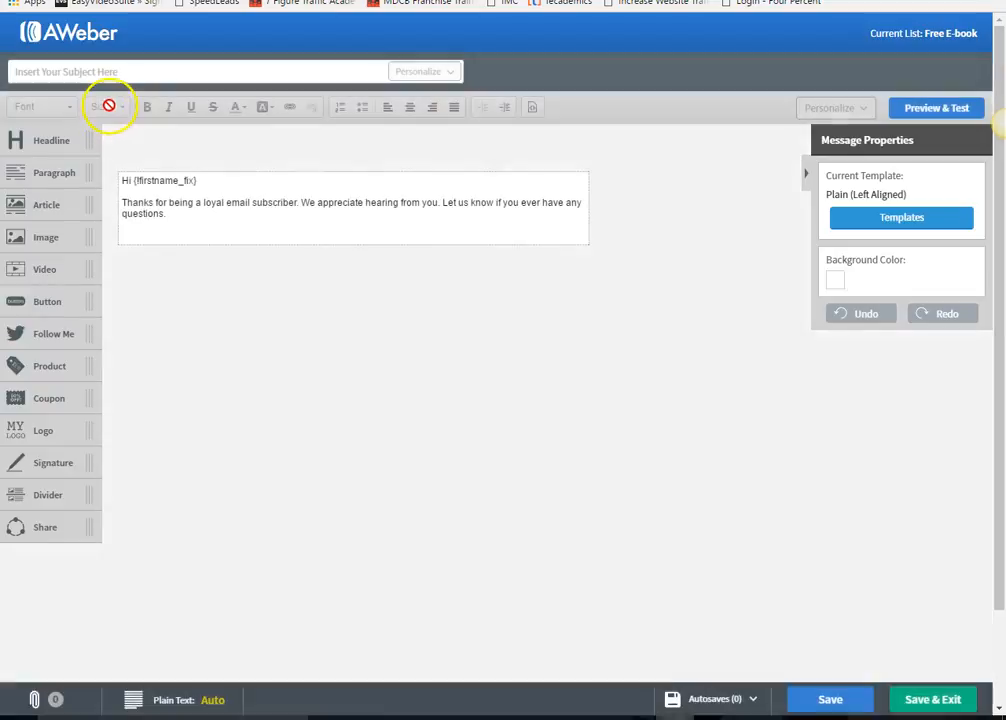
- Give the email subject 'Your Next Email', replace the body with 'hi ..' placeholder text, and save
click(113, 76)
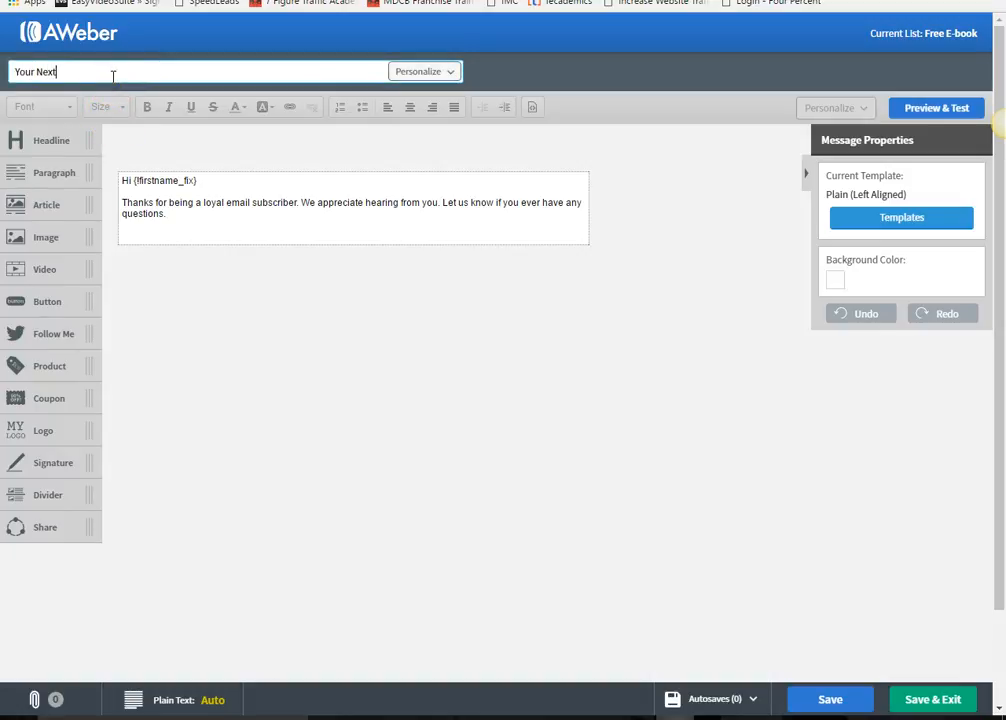
text(Your Next Email)
drag(189, 231, 38, 204)
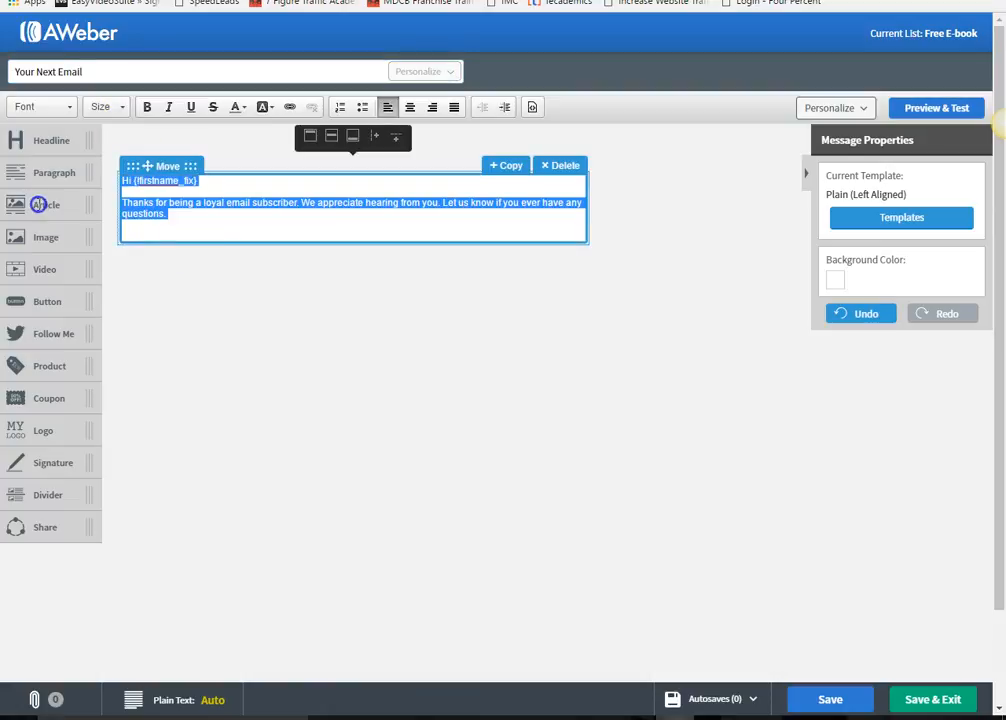
text(h)
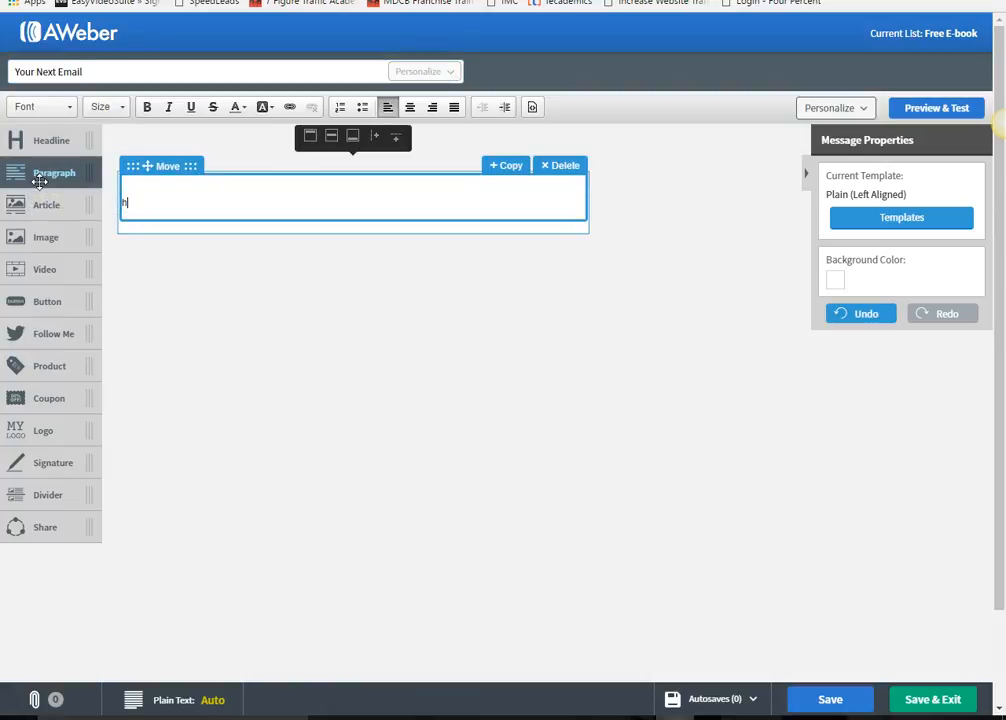
text(i ..)
key(Return)
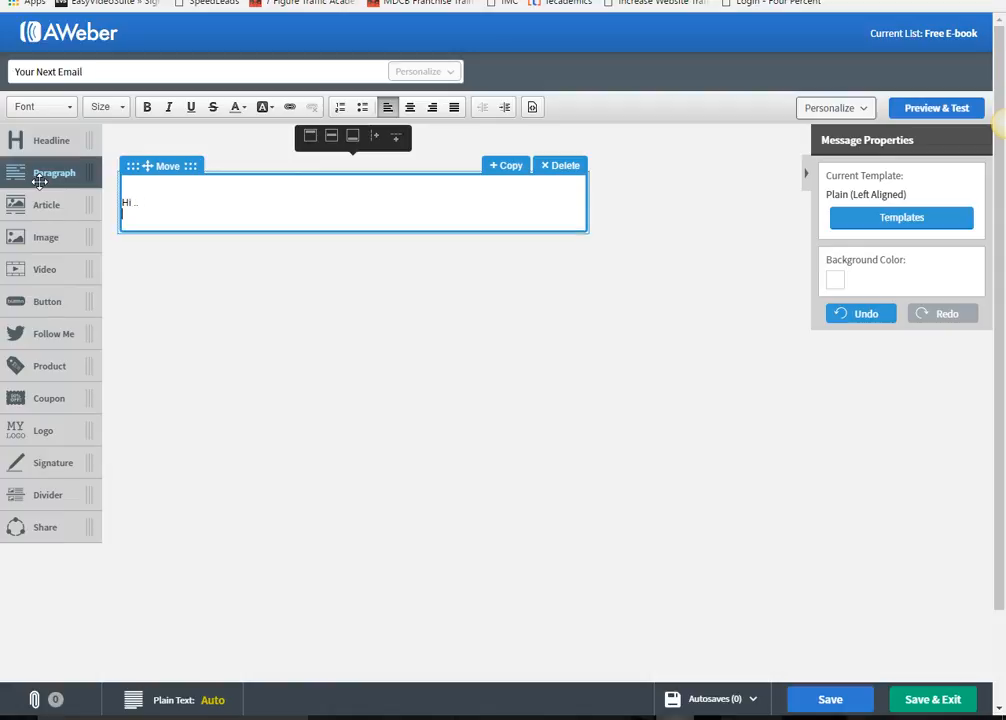
text(fjsfisgfvisnfigs f  f dg ds fd)
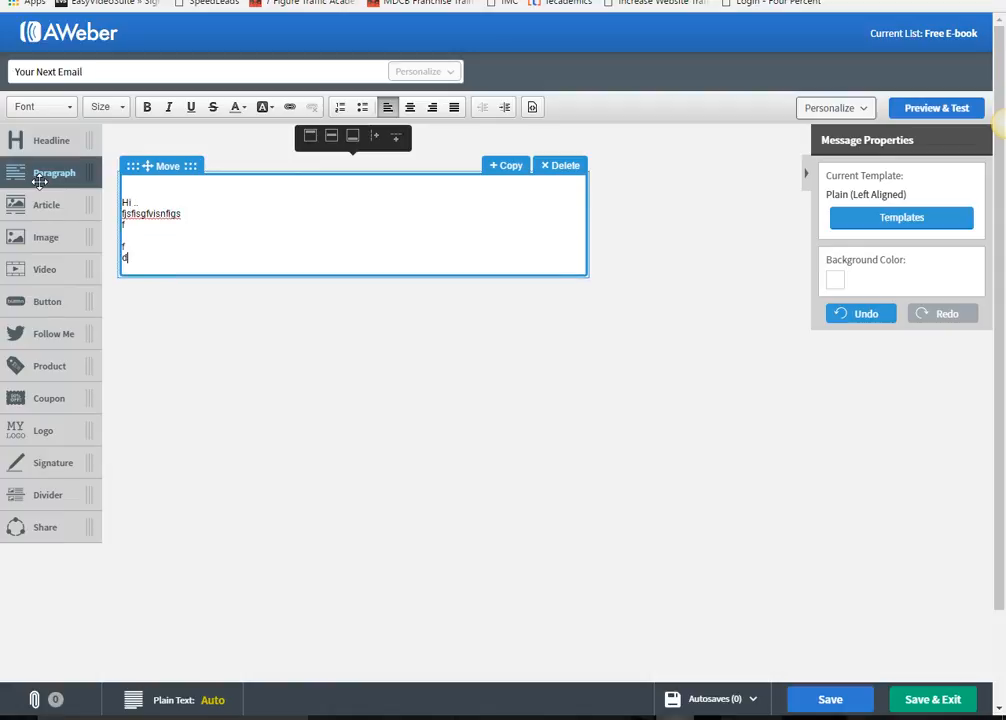
click(898, 697)
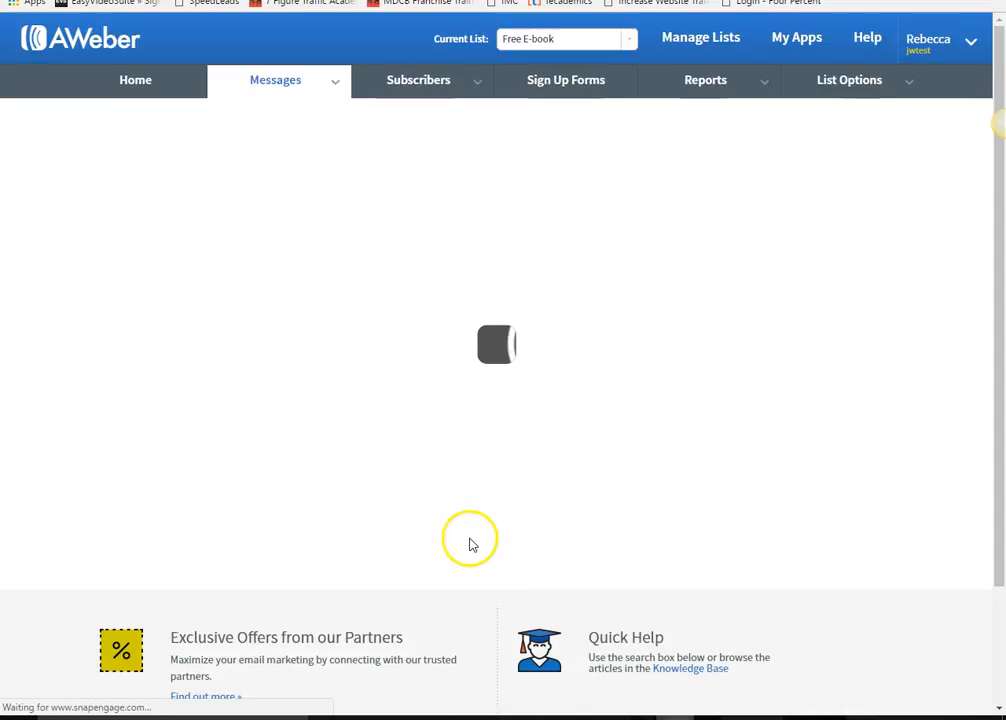
- Add 'Your Next Email' to the follow-up series as message 2, sent 1 day after the previous
click(390, 355)
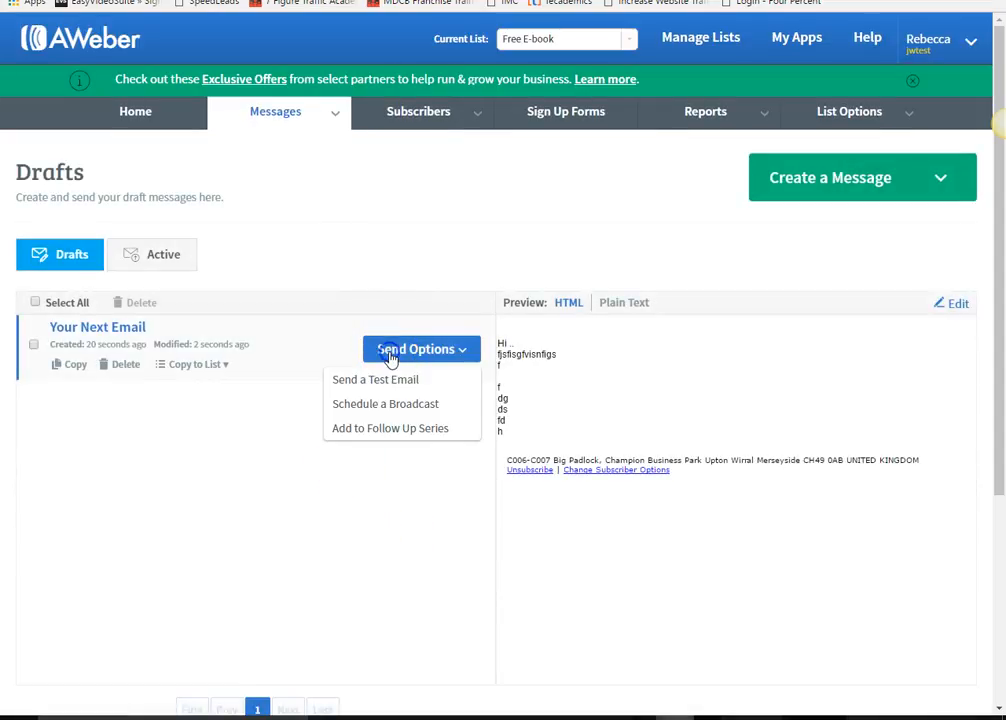
click(350, 430)
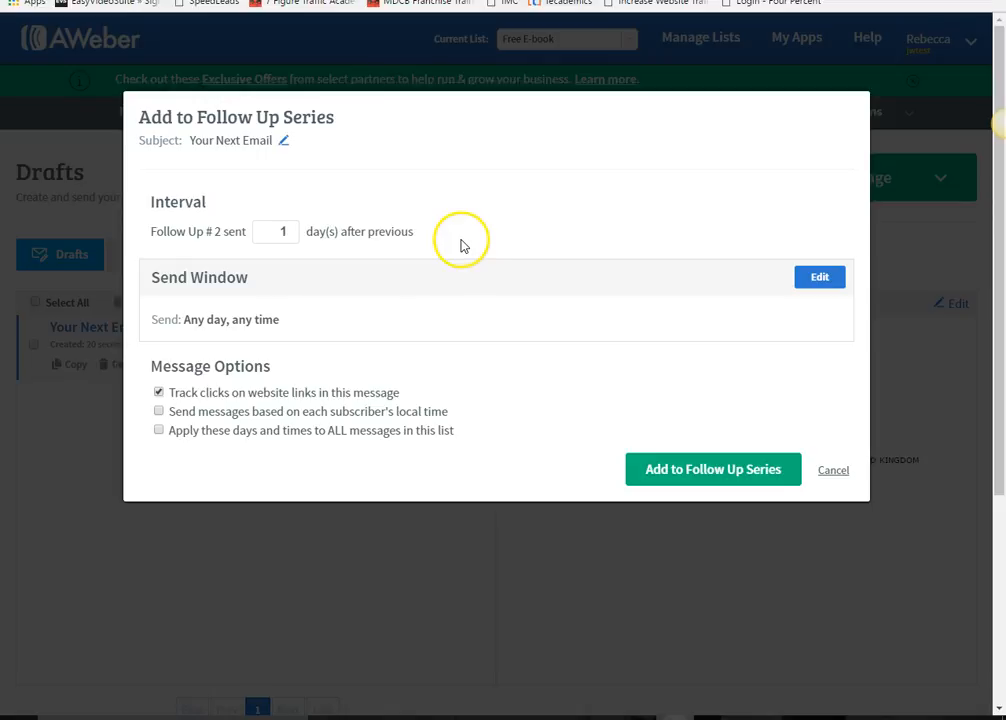
click(294, 227)
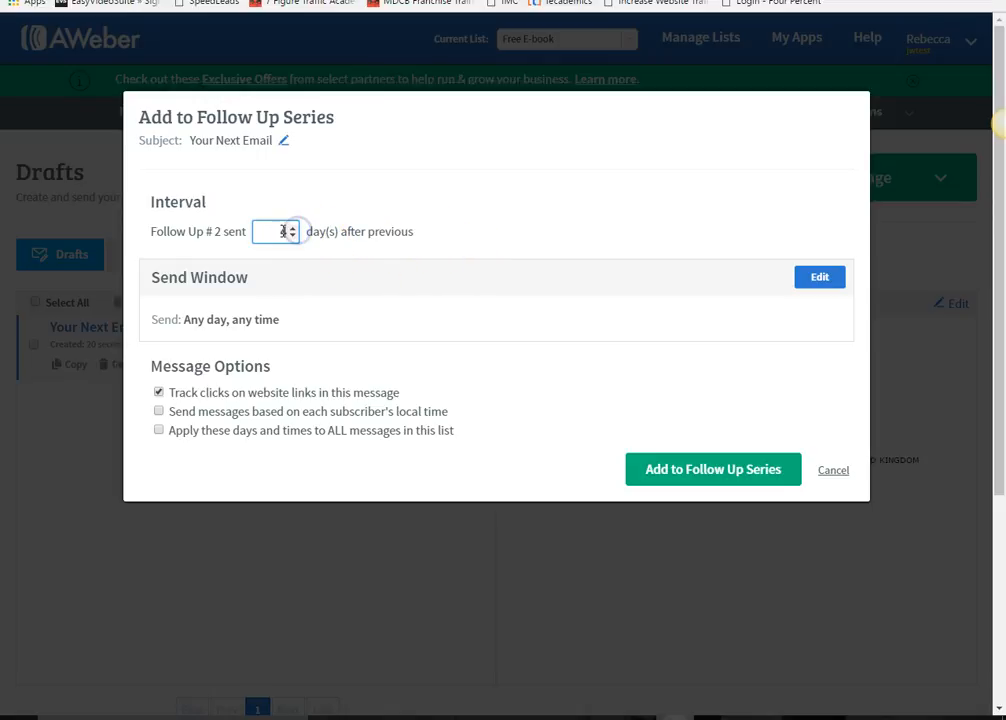
click(293, 236)
click(291, 235)
click(644, 469)
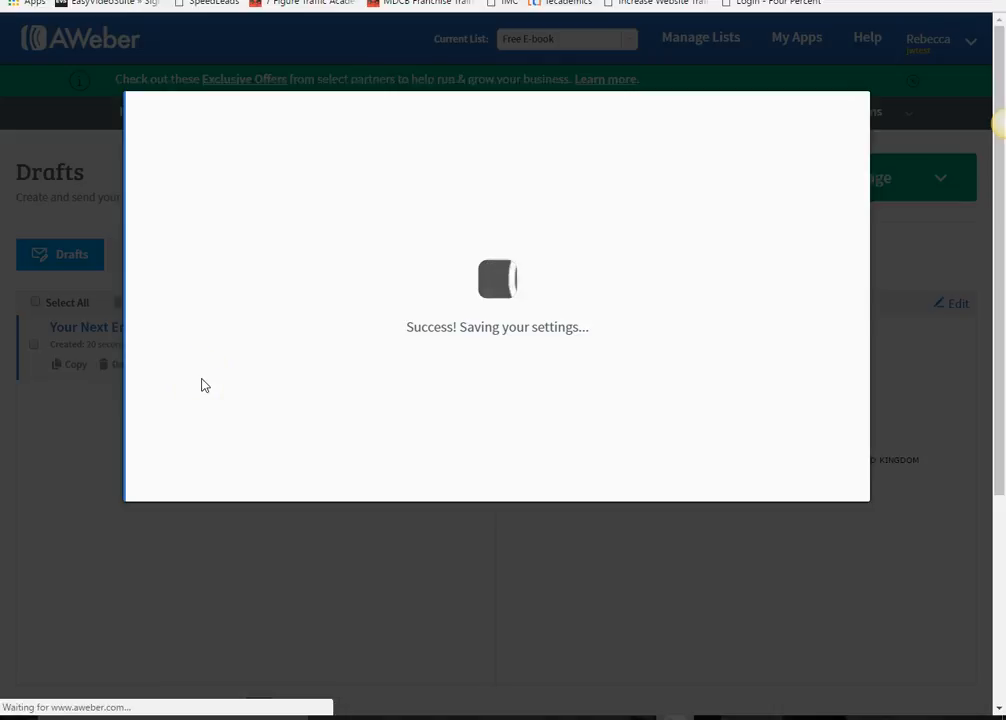
scroll(294, 580, down, 1)
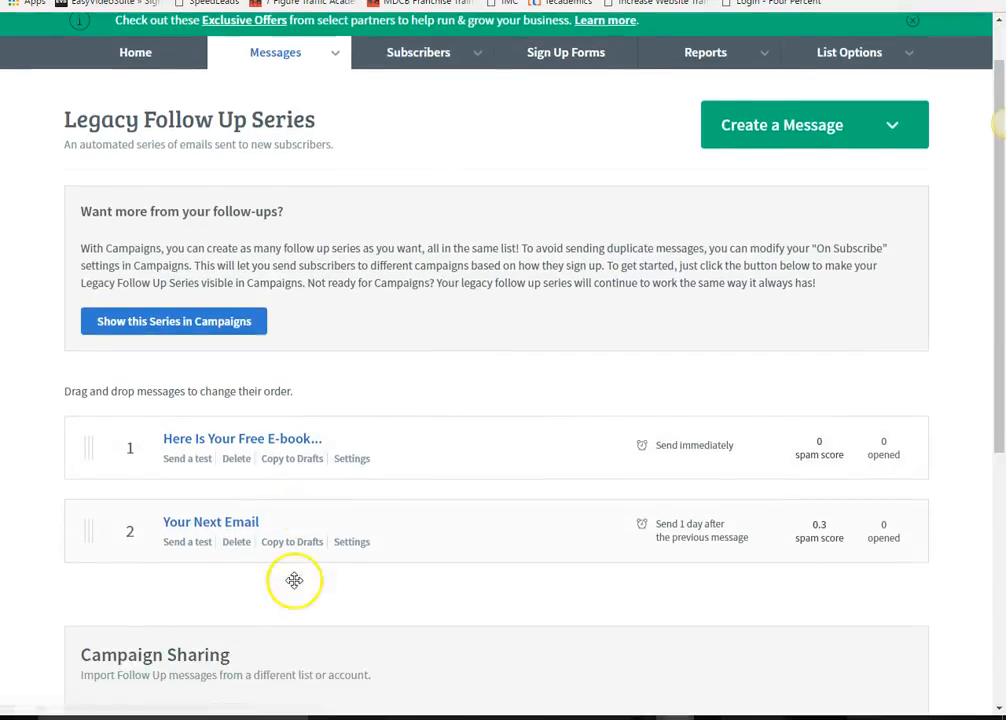
scroll(90, 515, down, 1)
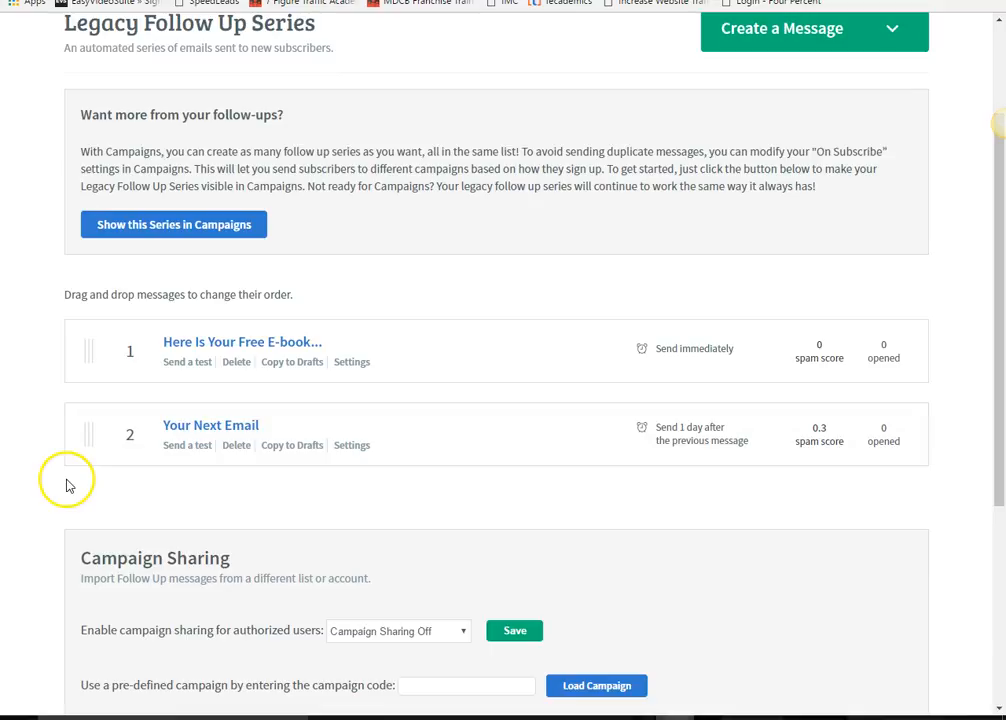
scroll(63, 512, down, 2)
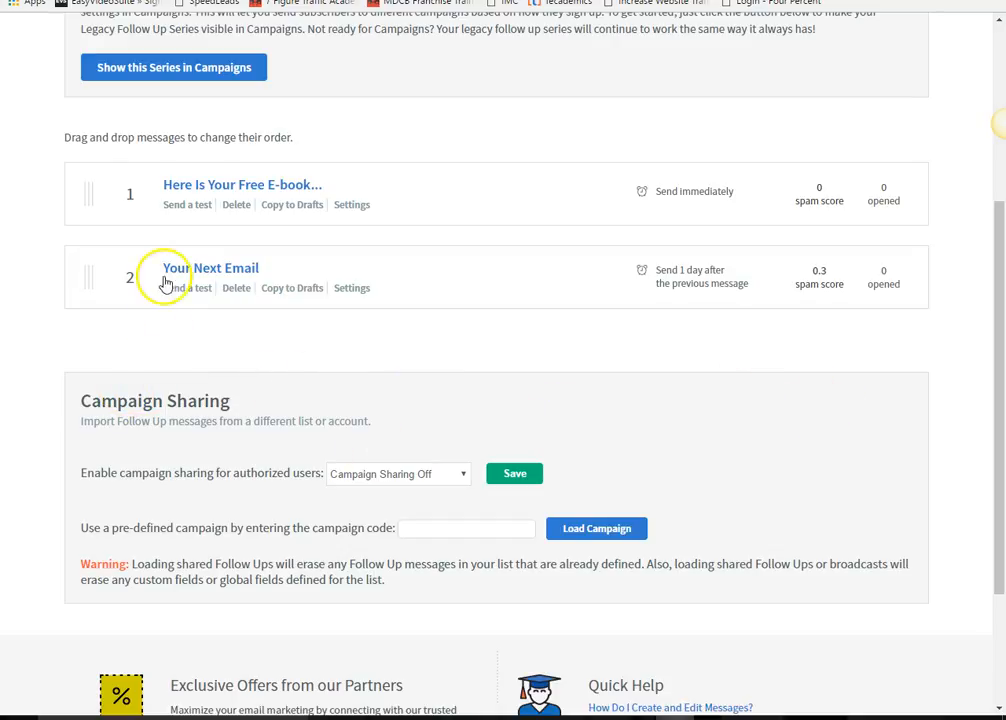
scroll(157, 312, up, 3)
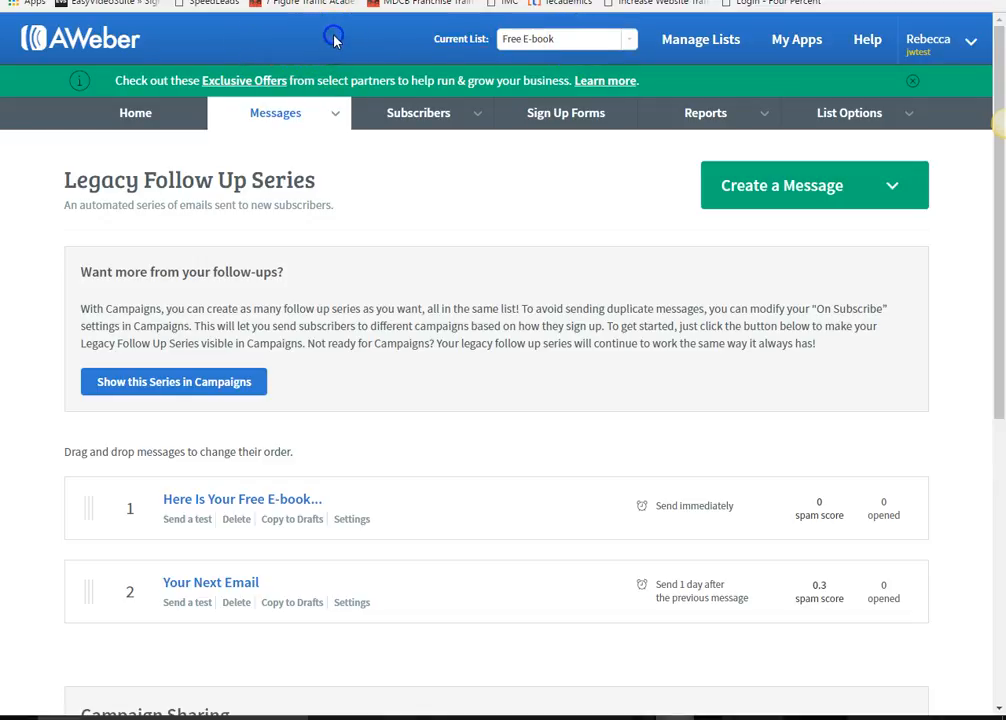
mouse_move(471, 121)
- Start a new Drag & Drop email and enter the subject 'Contact 6 Lists In The Same Niche'
click(797, 186)
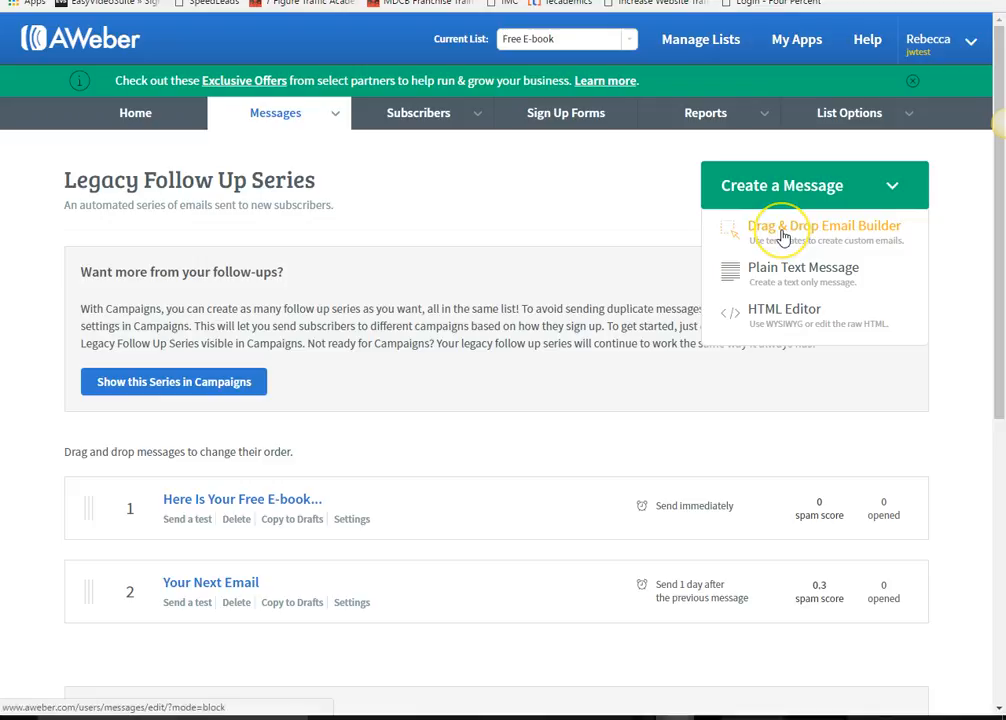
click(783, 237)
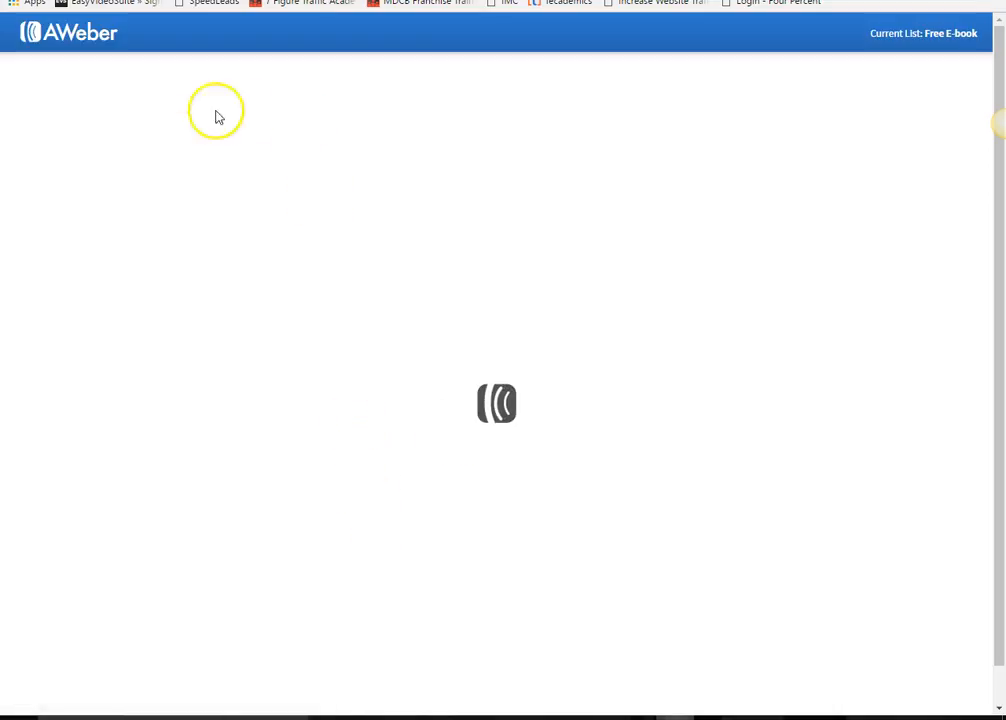
click(107, 74)
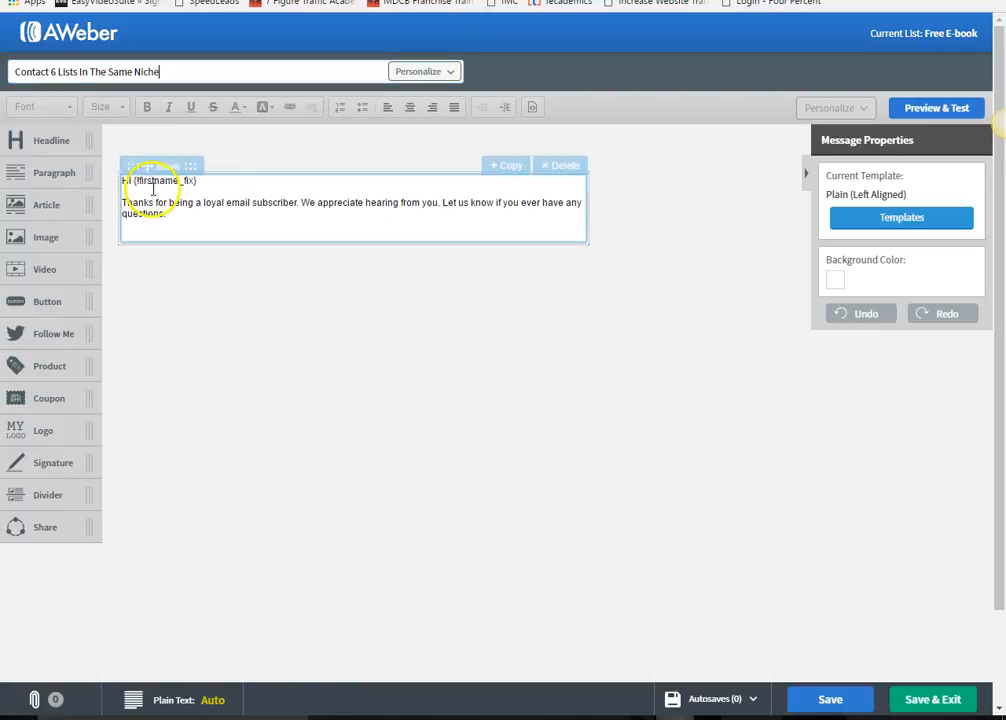
- Replace the template body with 'hey...', the Friday webinar note, and a Cheers sign-off with the sender's name
drag(165, 214, 115, 184)
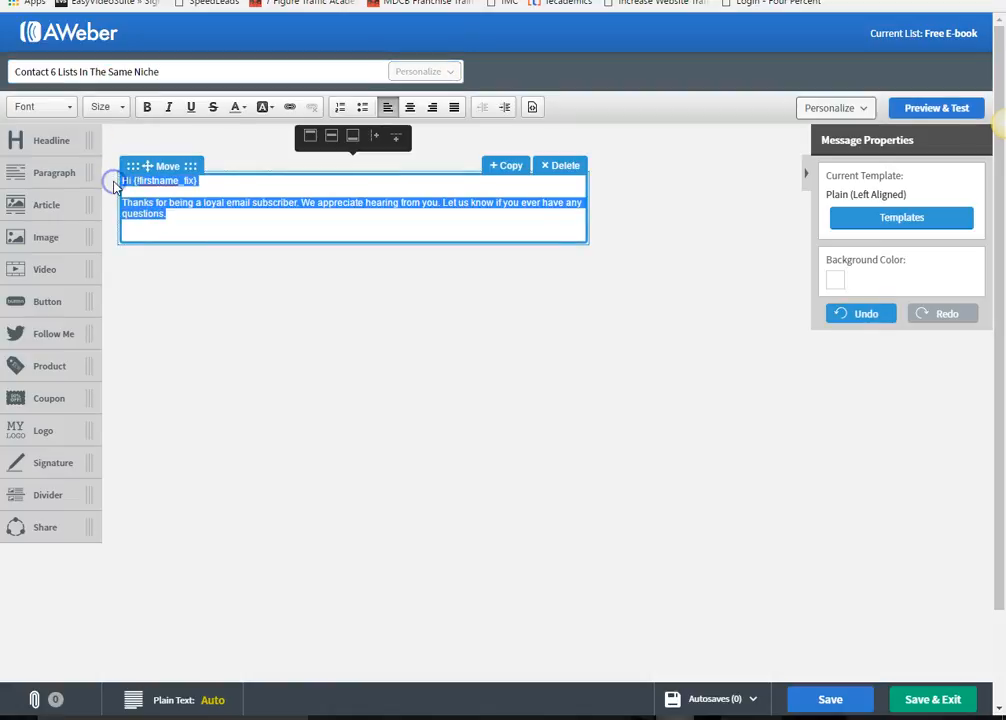
key(BackSpace)
text(hey...)
key(Return)
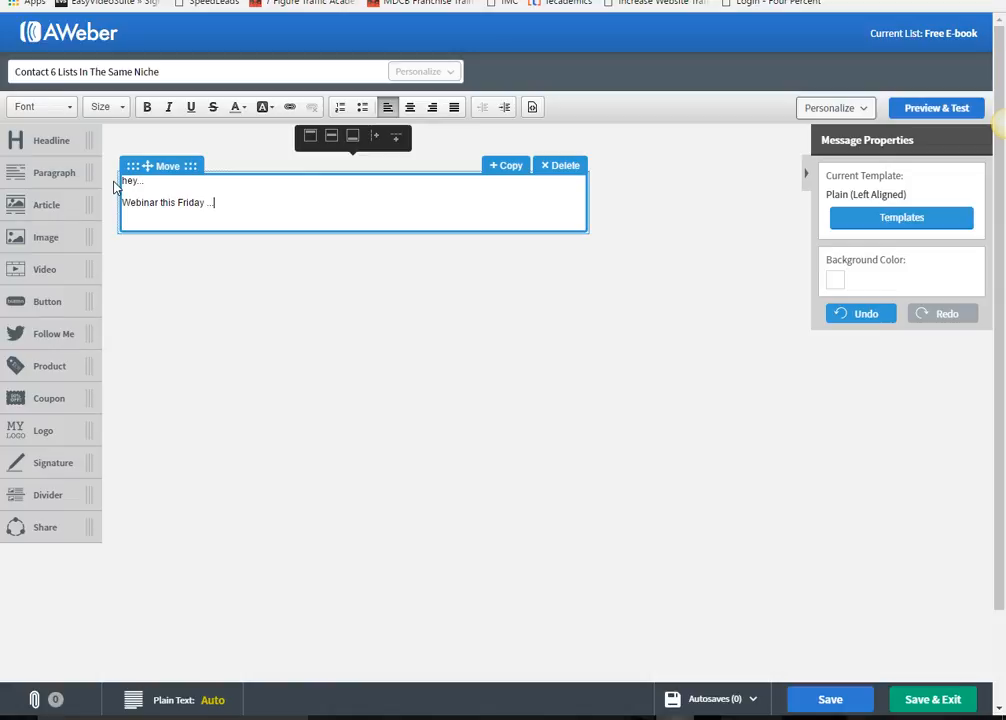
key(Return)
key(Return)
text(d)
text(heers)
key(Return)
text(Rebecca)
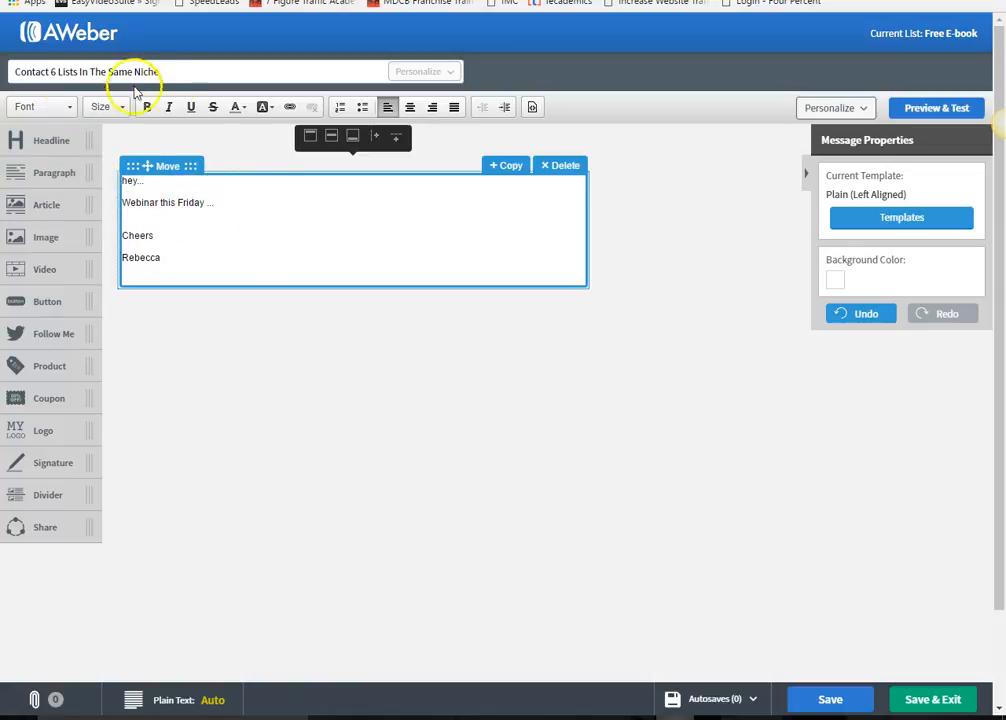
drag(160, 72, 108, 74)
click(190, 59)
click(189, 72)
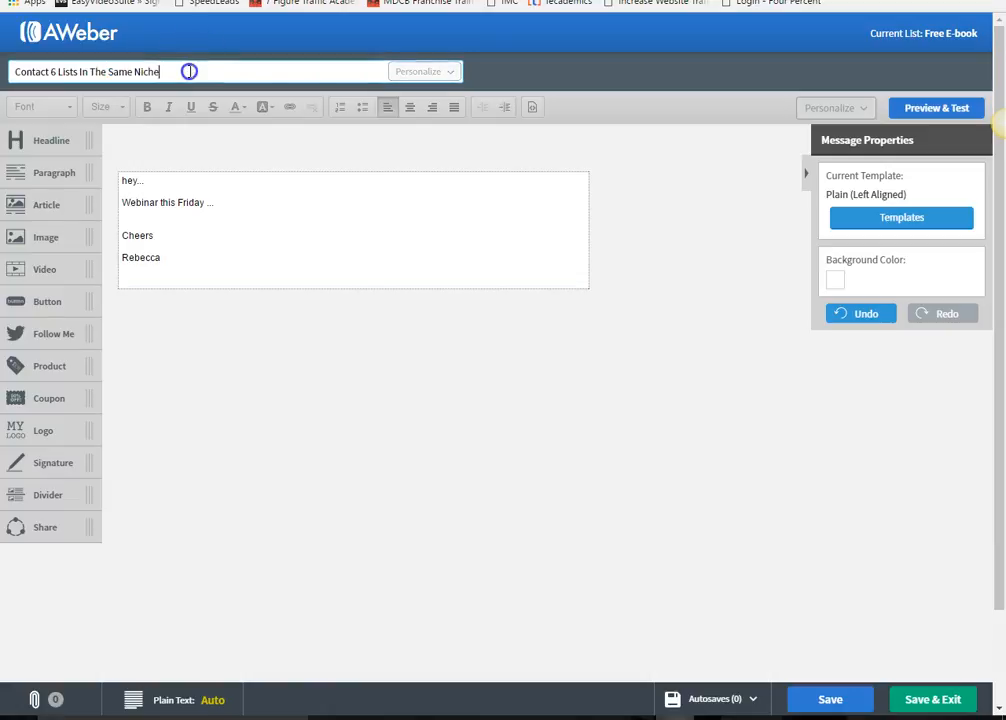
- Save the draft and choose Schedule a Broadcast from its send options
click(933, 705)
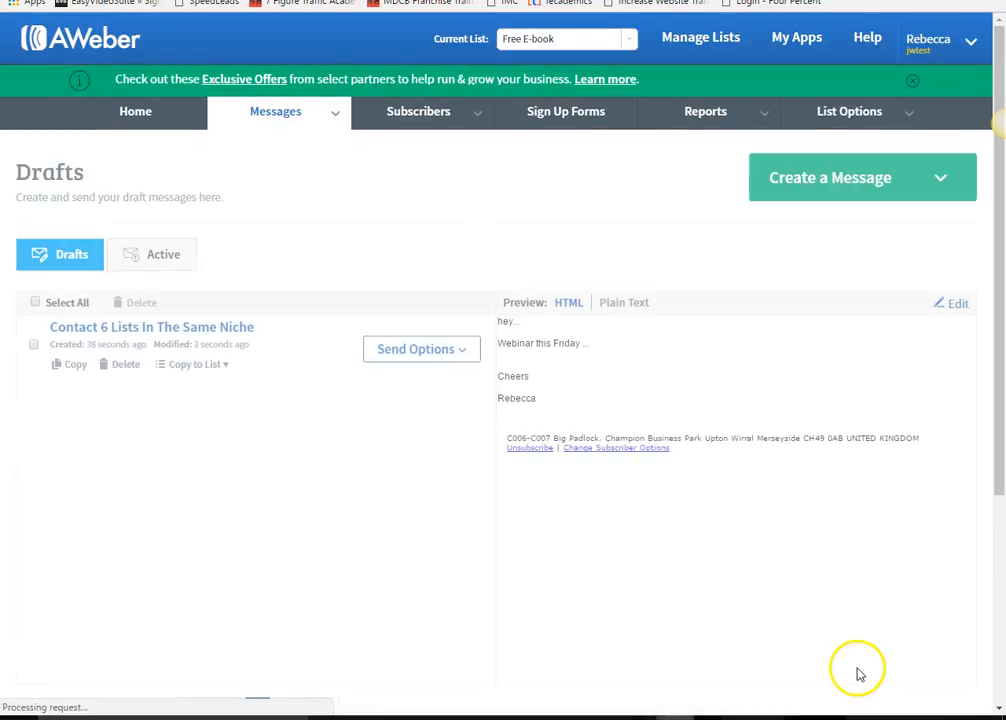
click(396, 349)
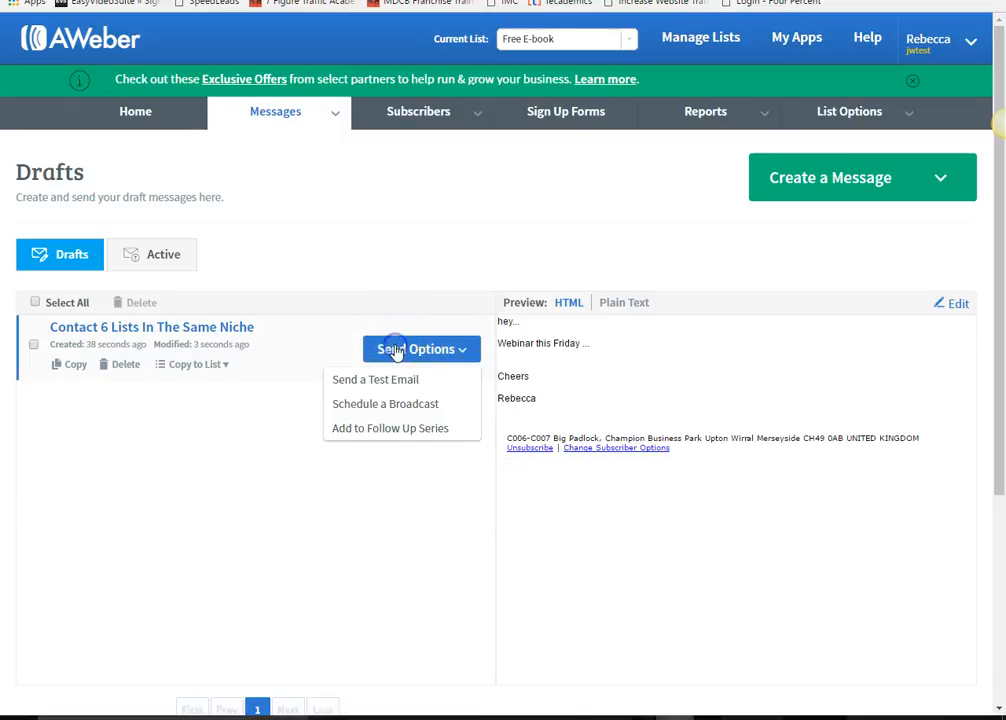
click(378, 406)
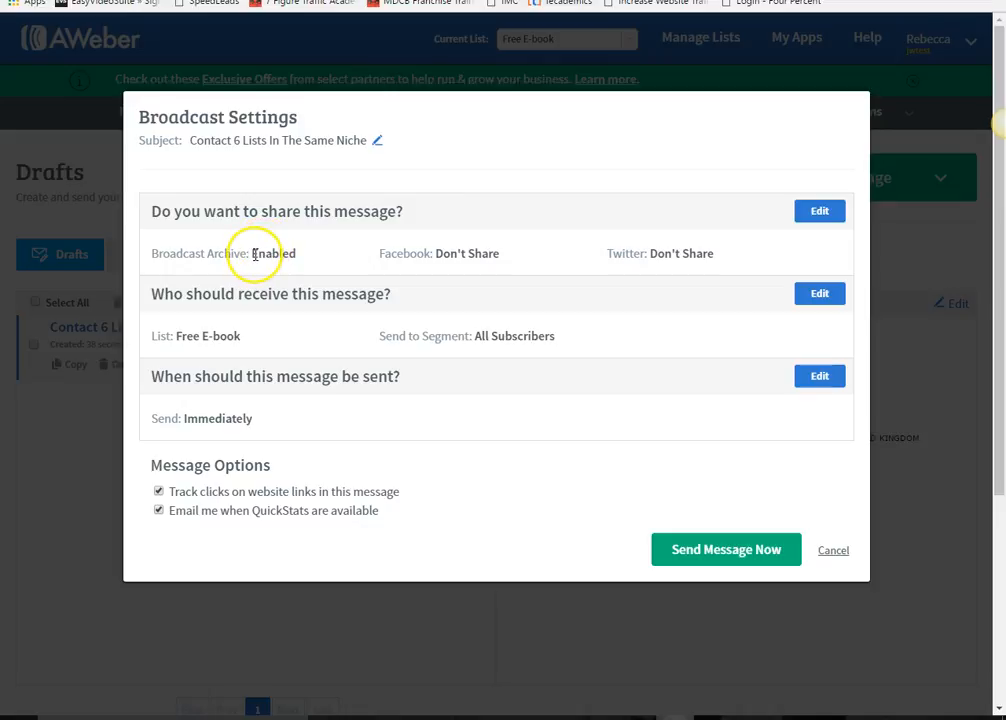
- Leave sharing unchanged and add the Sandra Blog and test lists as broadcast recipients
click(819, 211)
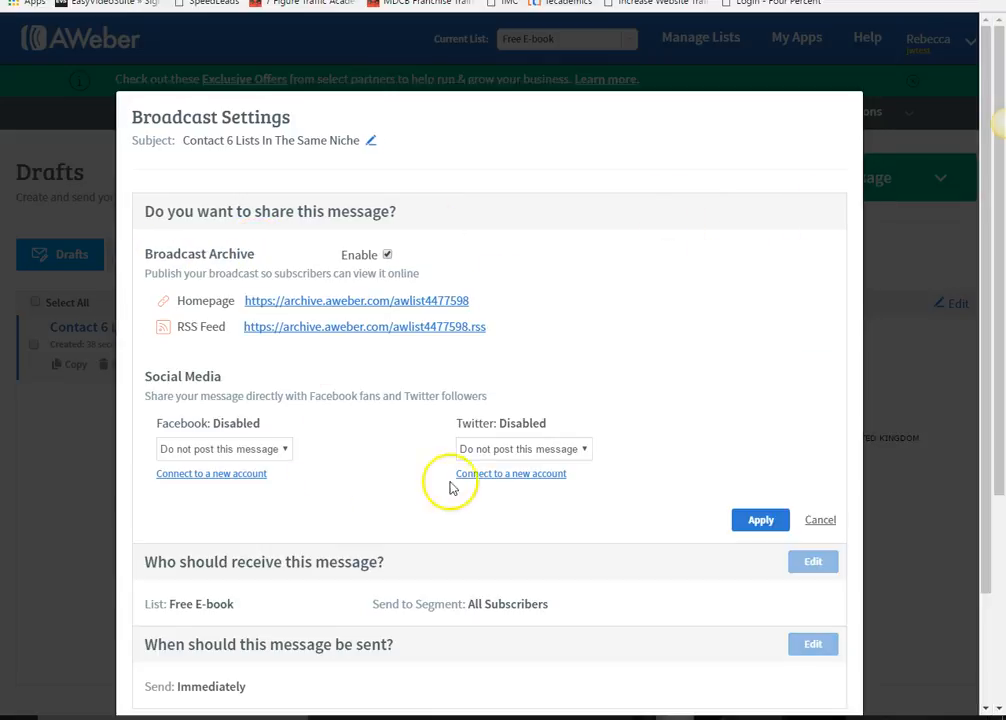
click(764, 522)
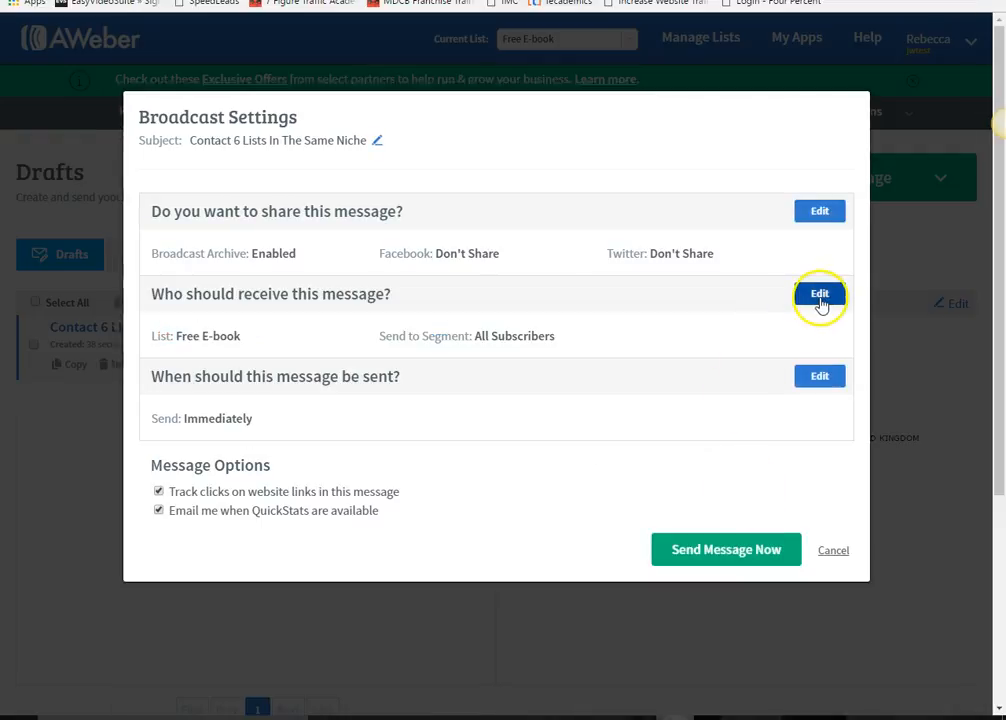
click(819, 295)
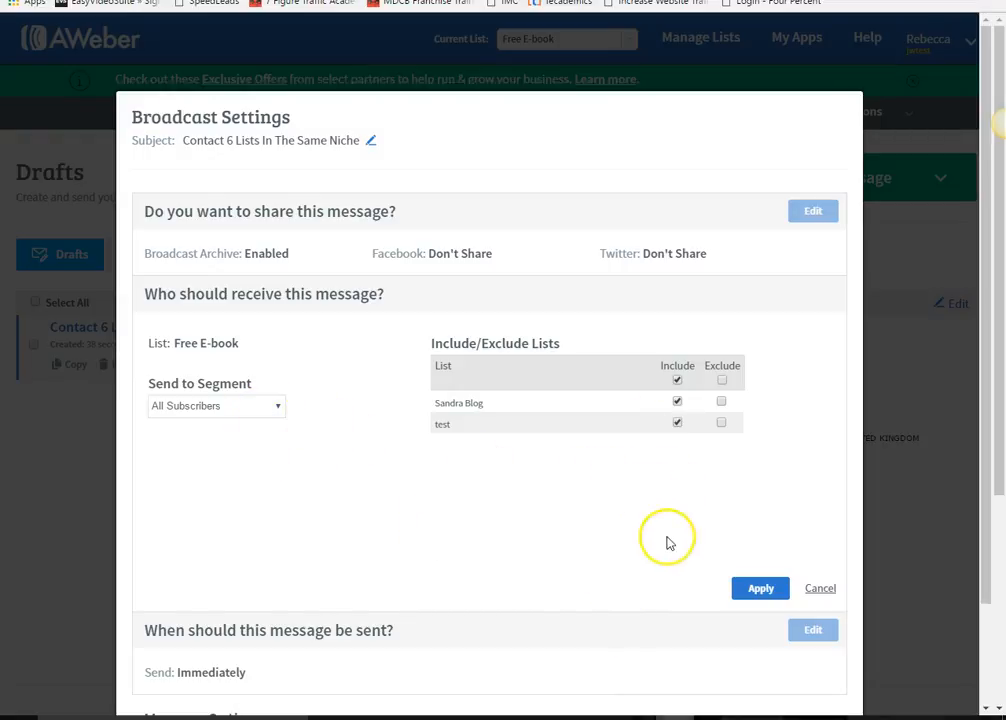
click(761, 589)
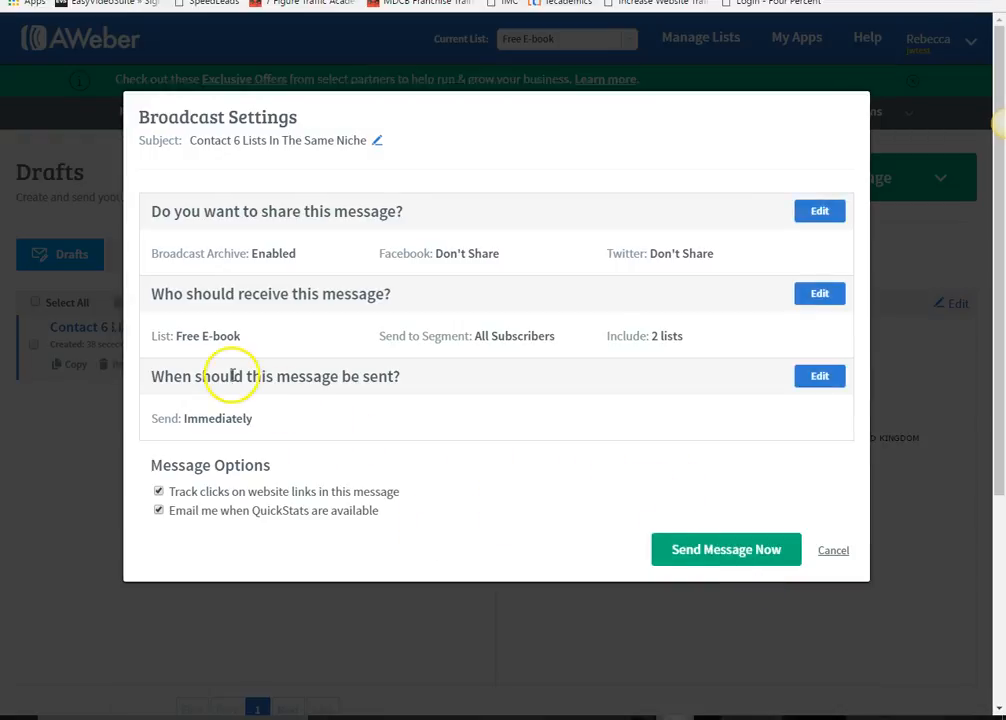
click(813, 379)
scroll(287, 521, down, 3)
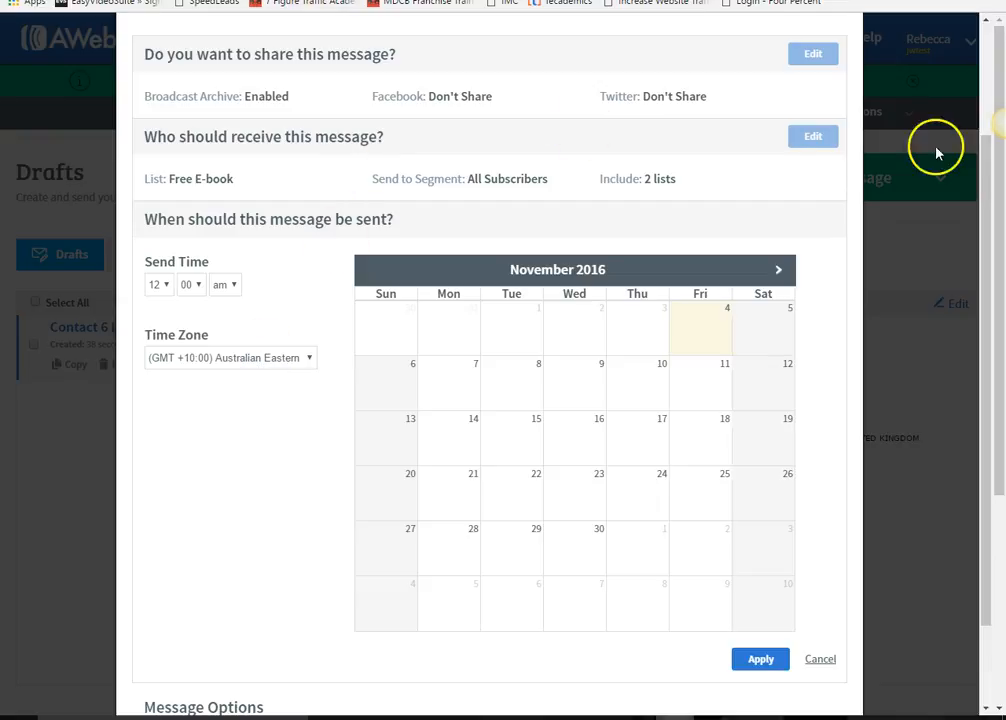
click(760, 656)
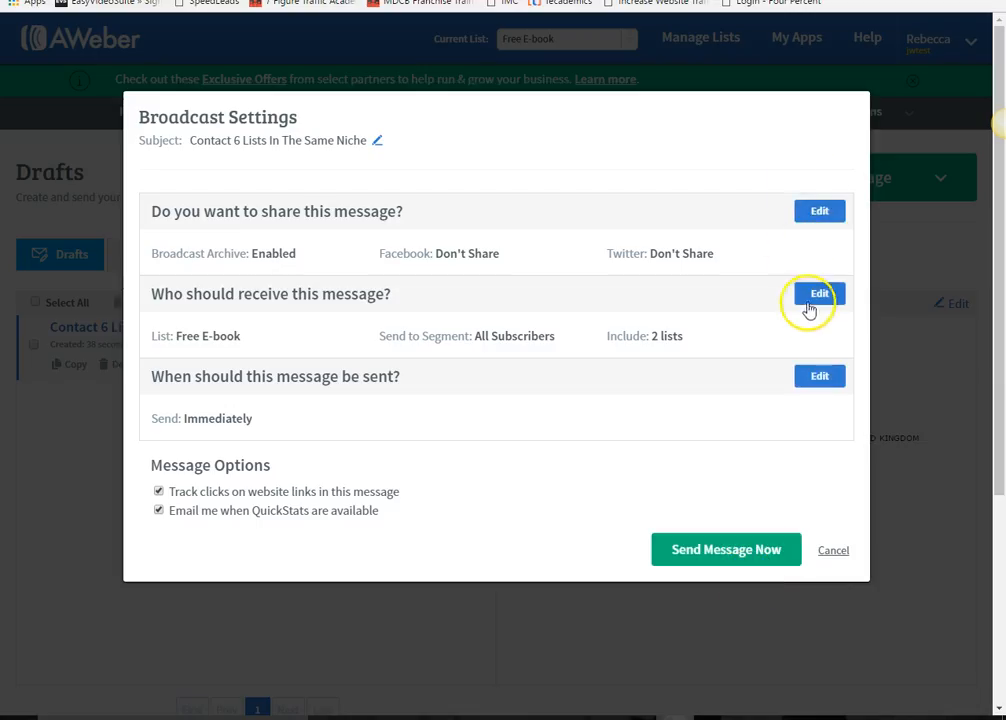
click(812, 300)
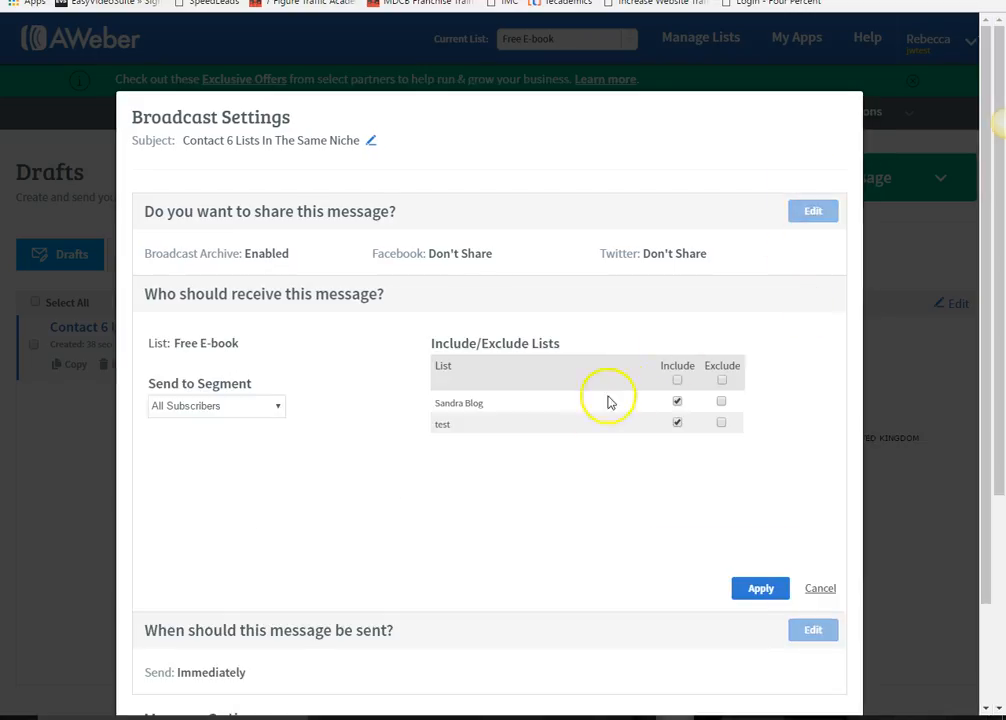
click(758, 592)
click(817, 375)
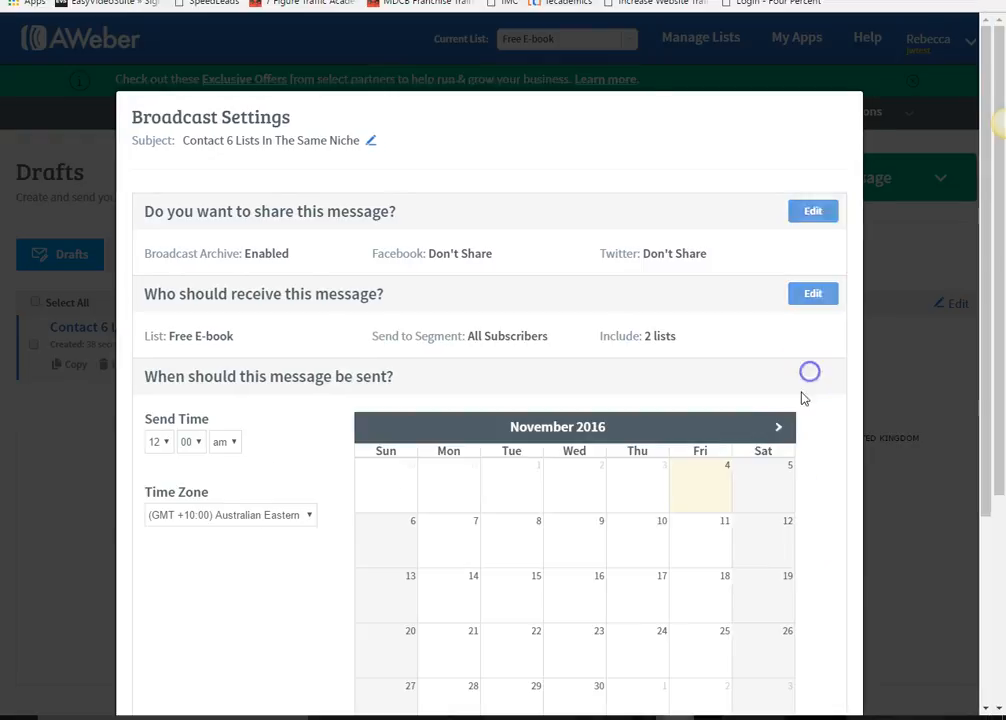
scroll(254, 436, down, 1)
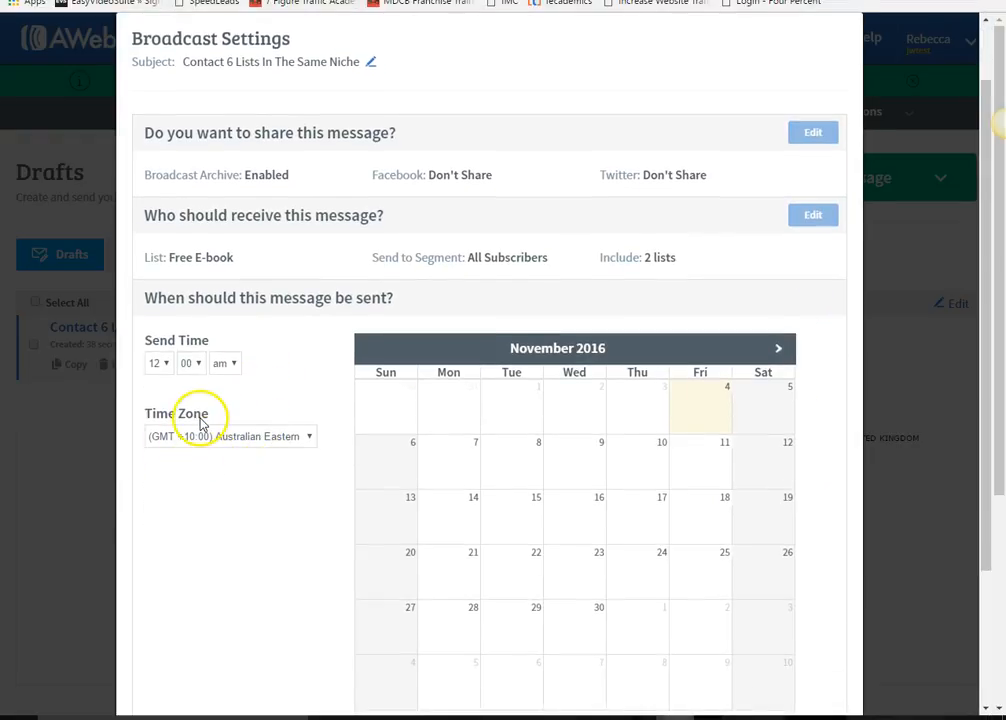
scroll(190, 410, down, 1)
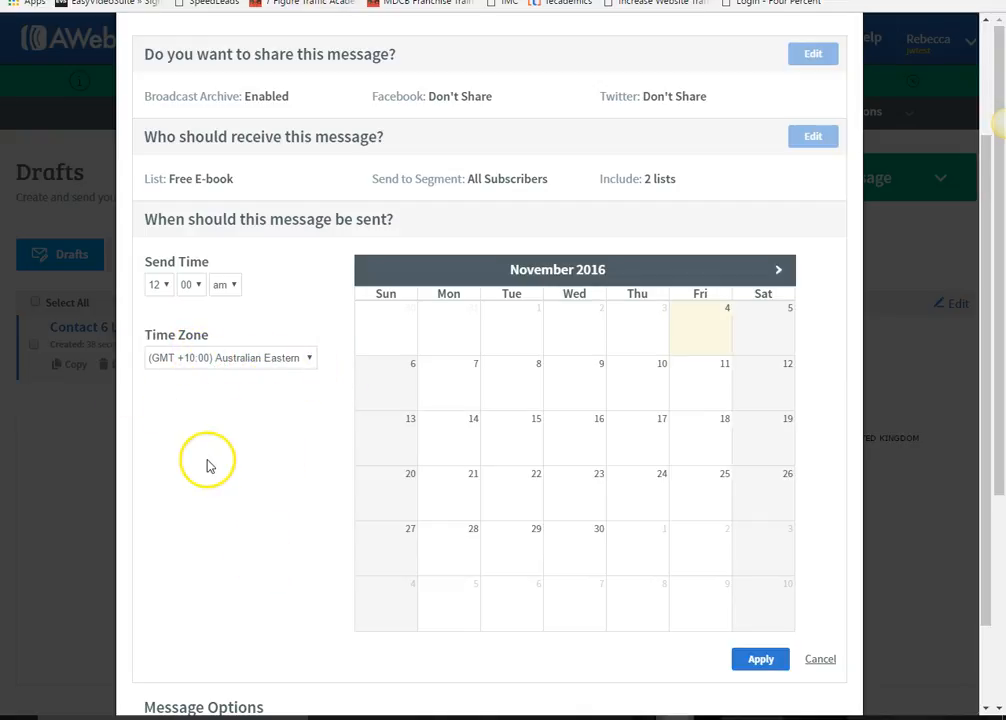
click(163, 286)
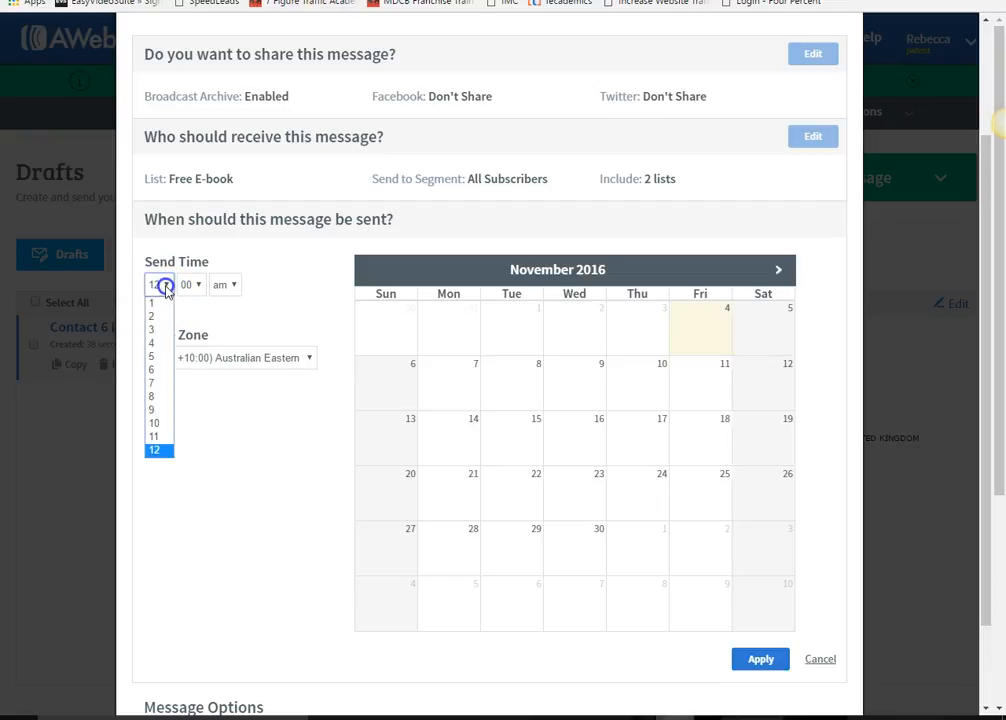
click(163, 449)
click(251, 356)
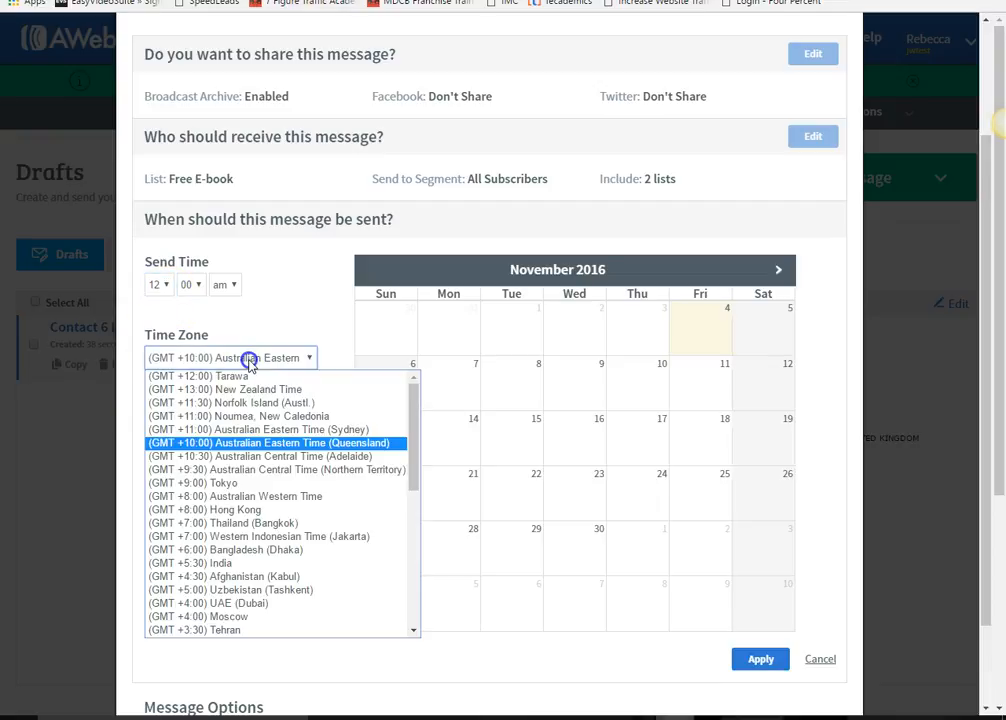
scroll(265, 470, down, 3)
scroll(258, 440, up, 3)
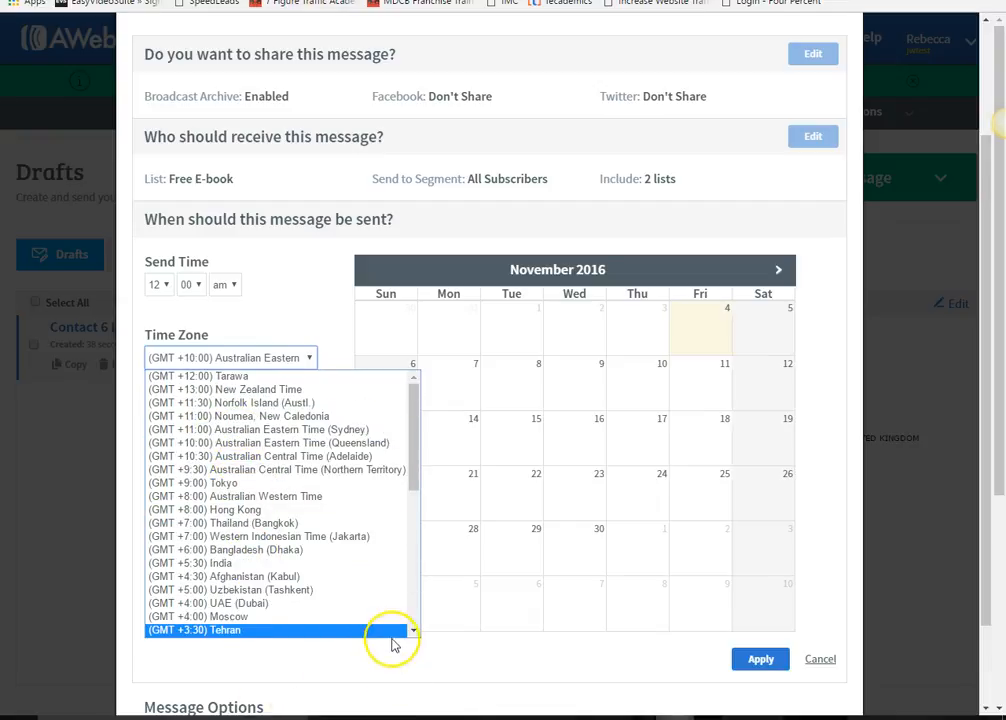
click(358, 651)
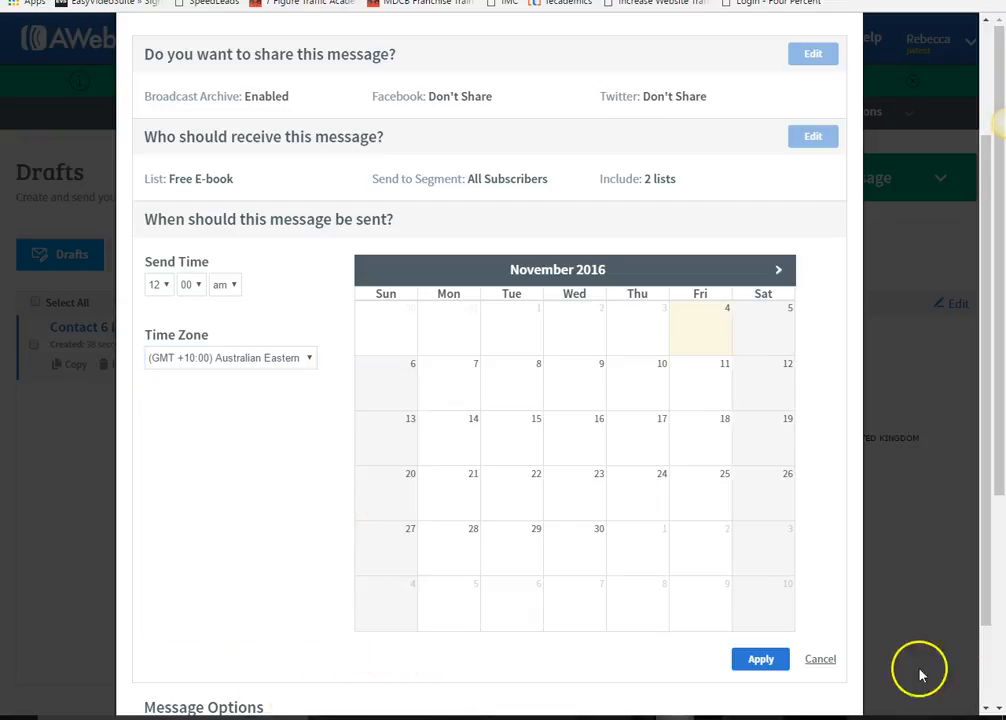
click(783, 661)
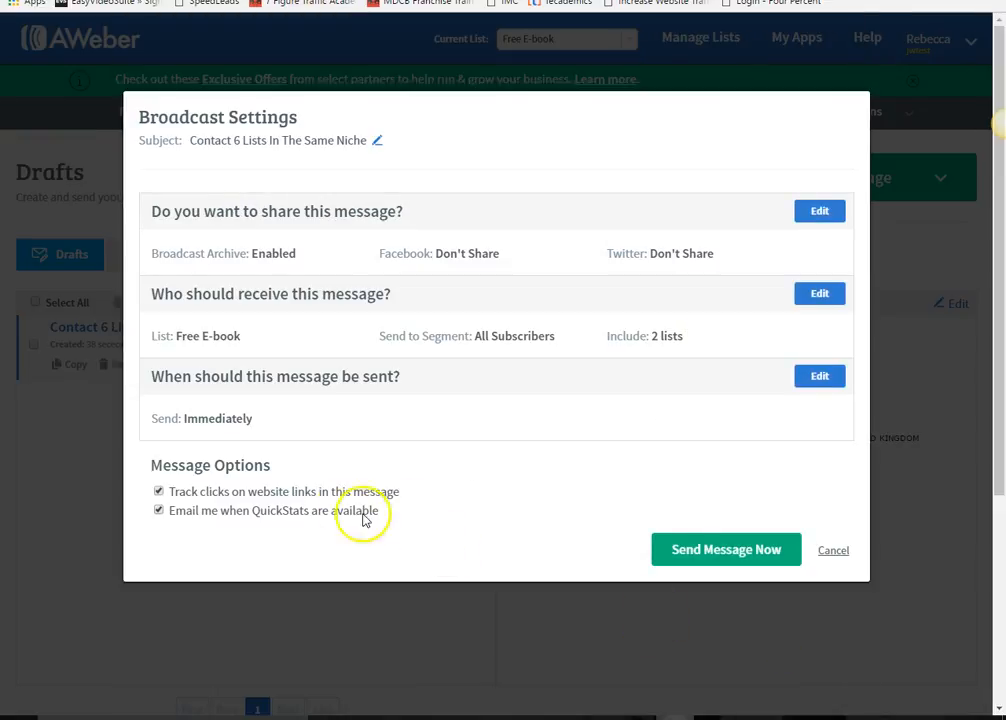
- Send the broadcast now from the Broadcast Settings dialog
click(735, 550)
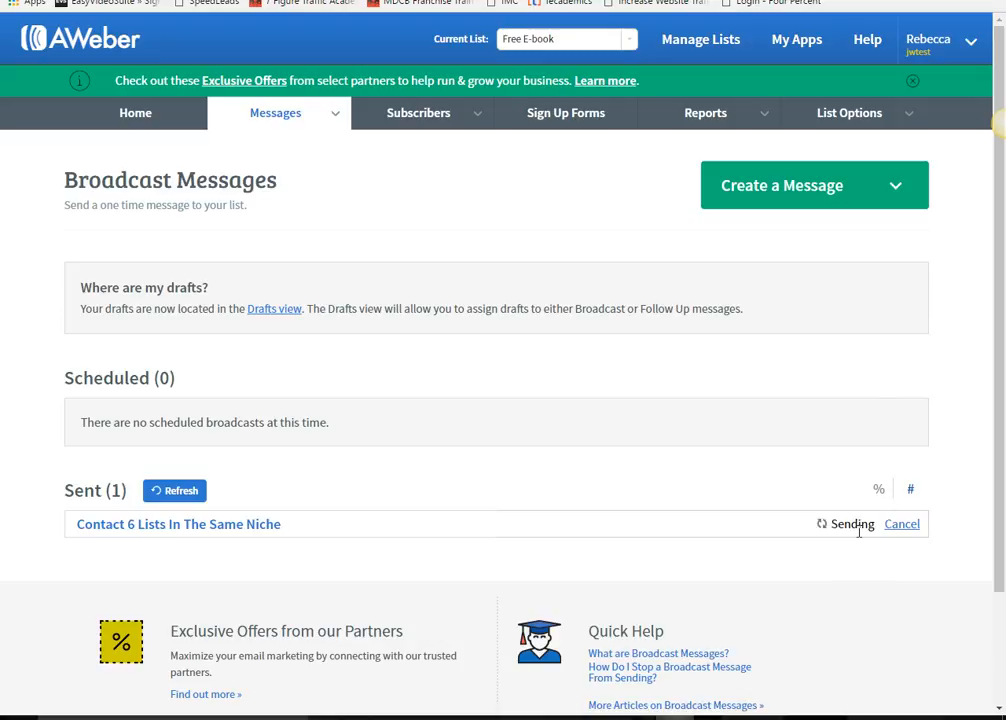
- Go to Home and scroll the Account Overview to find the recently sent Contact 6 Lists broadcast
click(180, 120)
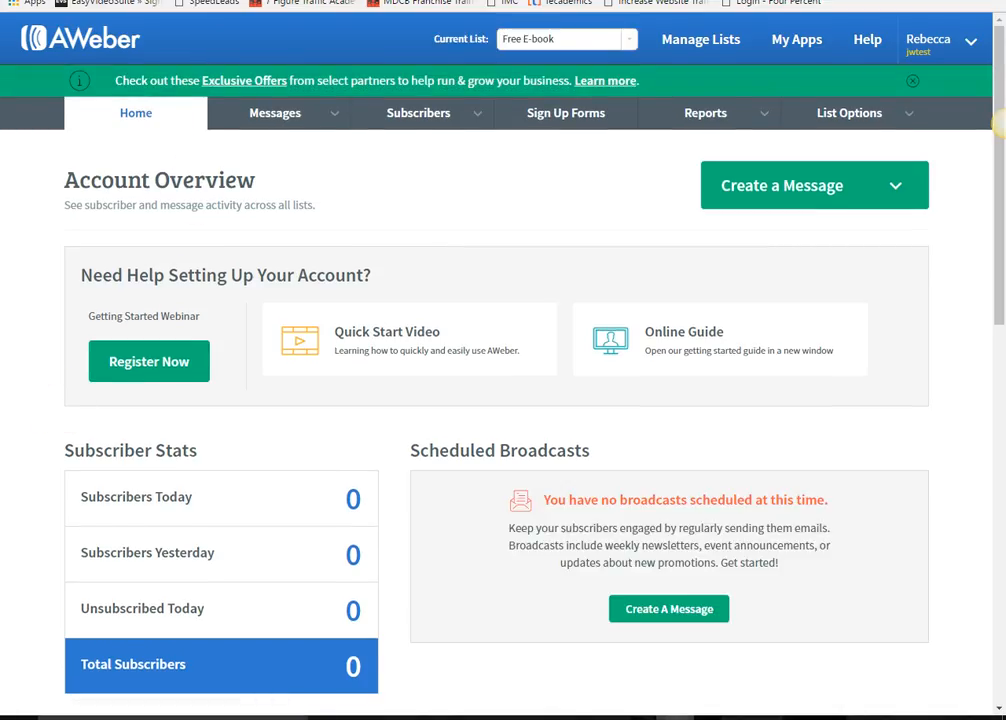
scroll(788, 265, down, 3)
scroll(492, 557, up, 3)
scroll(62, 405, down, 5)
scroll(62, 405, down, 3)
scroll(979, 520, up, 8)
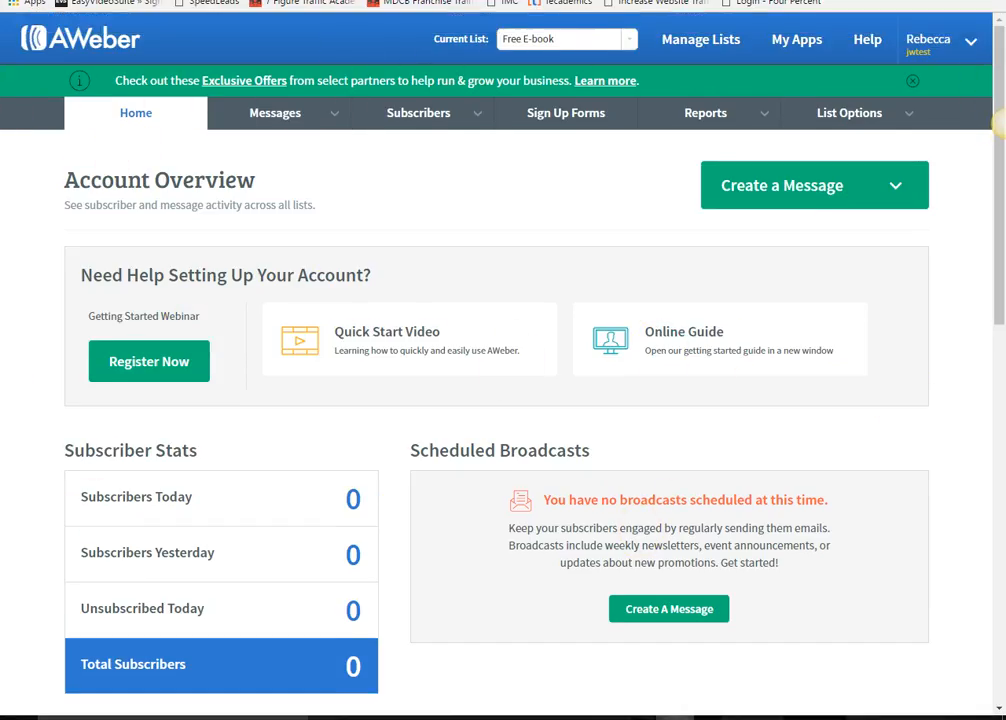
scroll(4, 471, down, 4)
scroll(79, 427, up, 4)
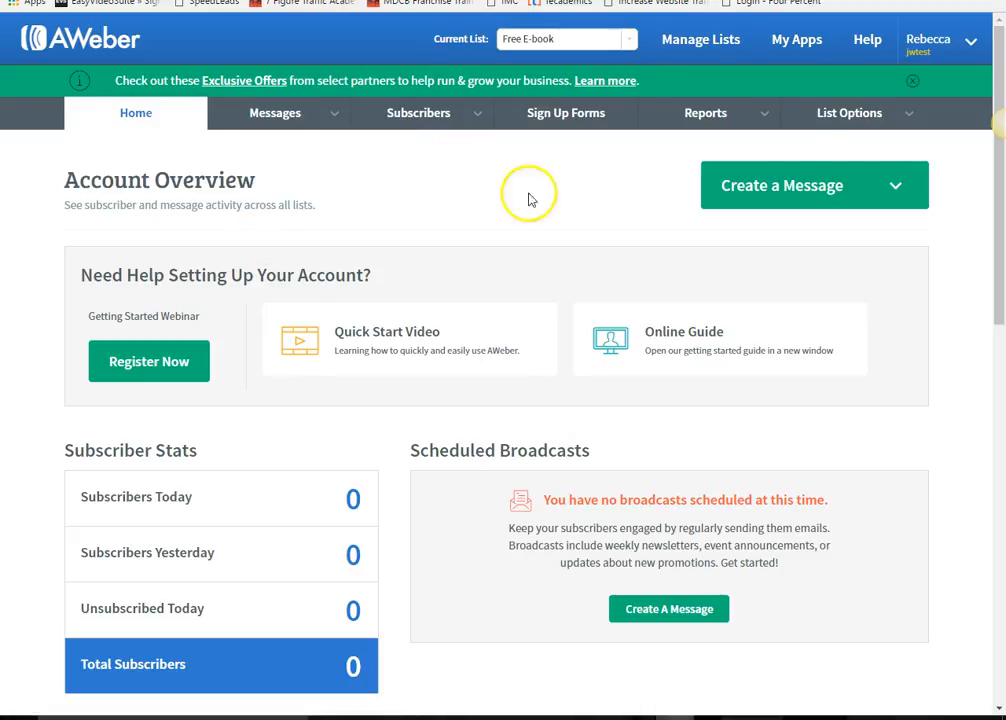
mouse_move(933, 52)
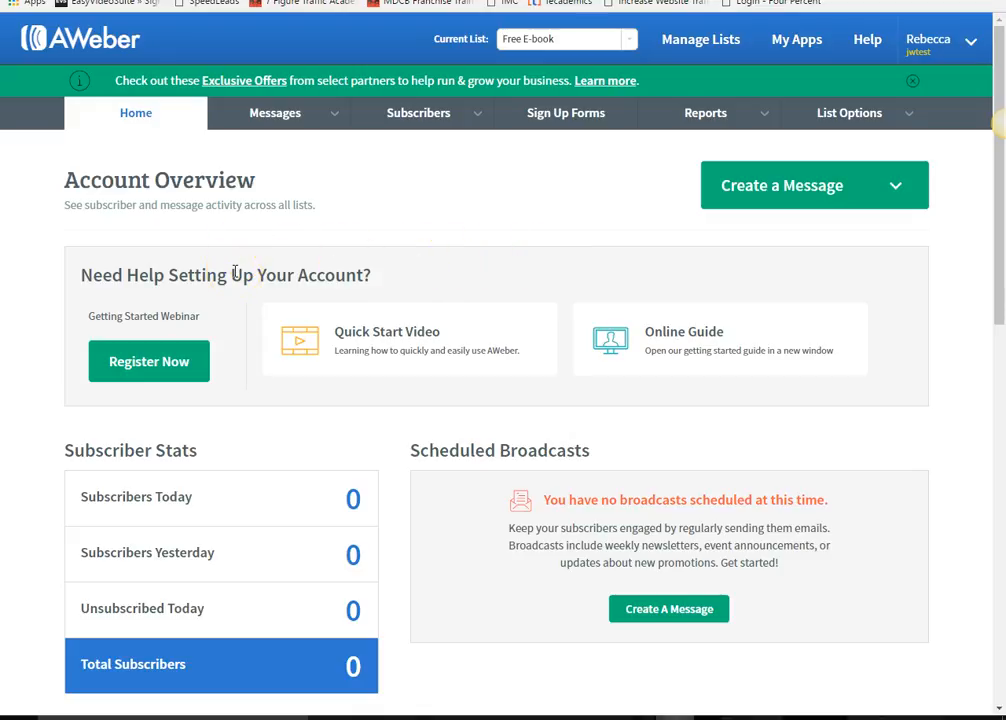
scroll(236, 267, down, 2)
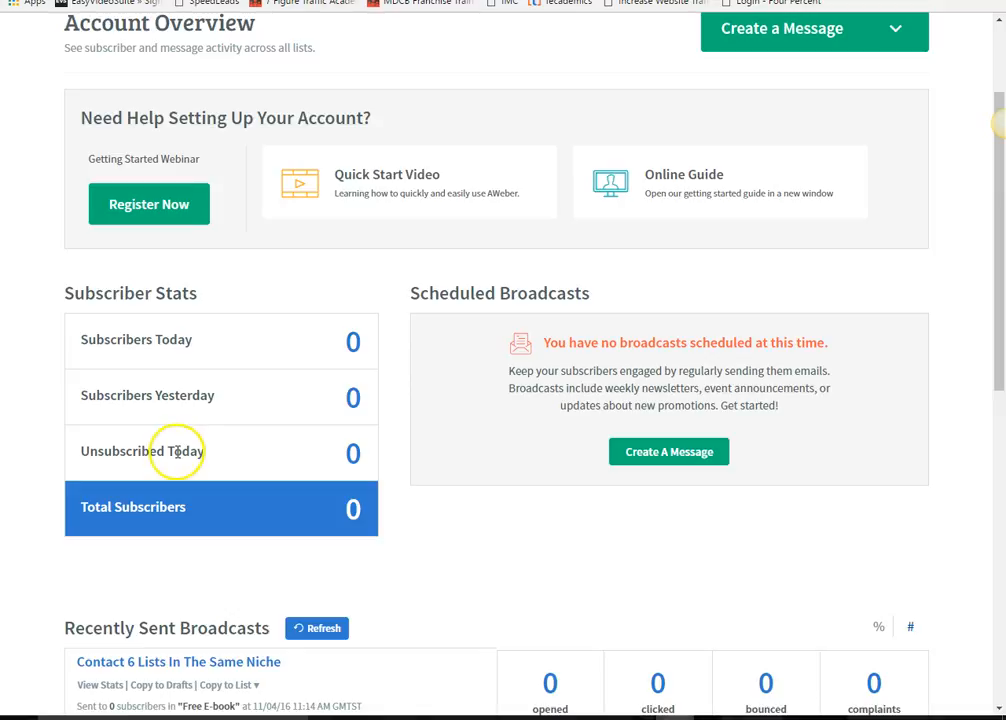
scroll(45, 322, down, 1)
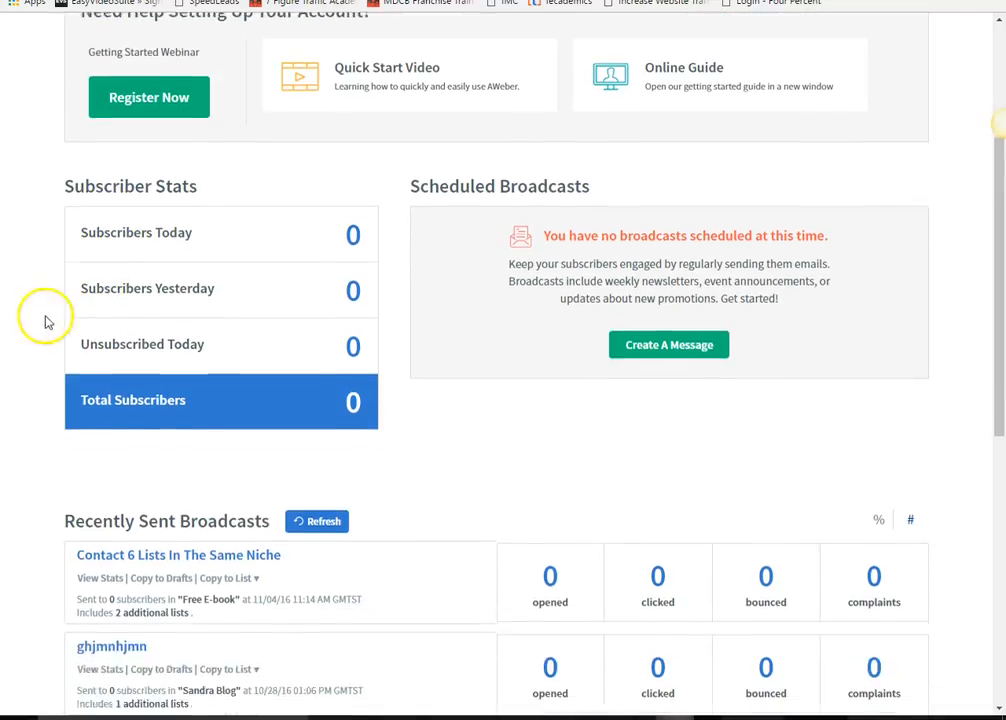
scroll(7, 330, down, 5)
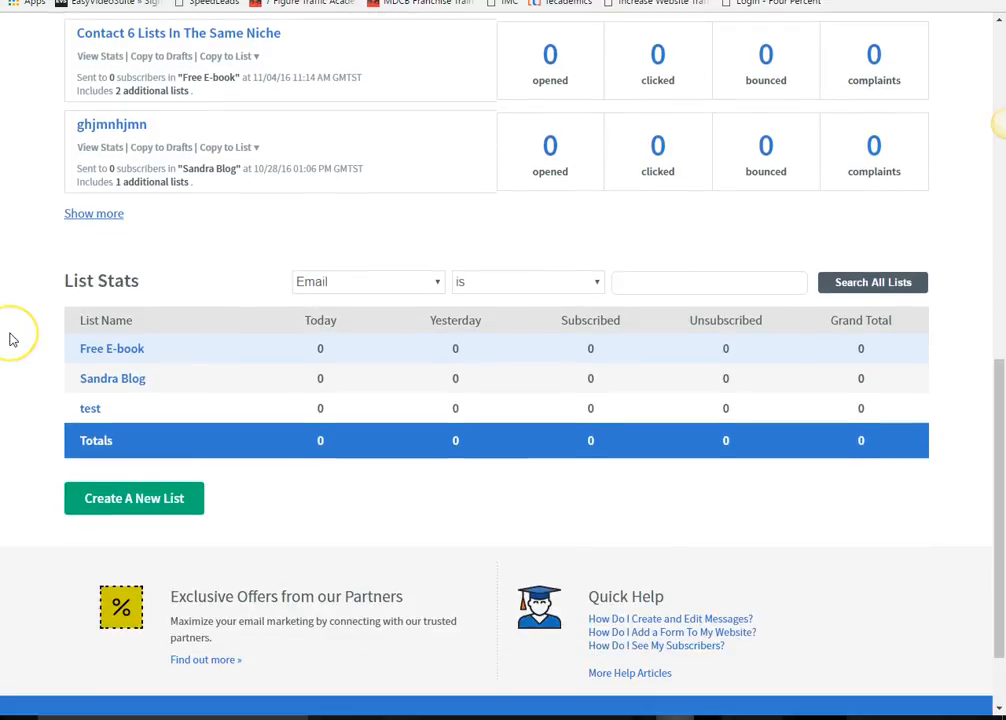
scroll(10, 340, up, 7)
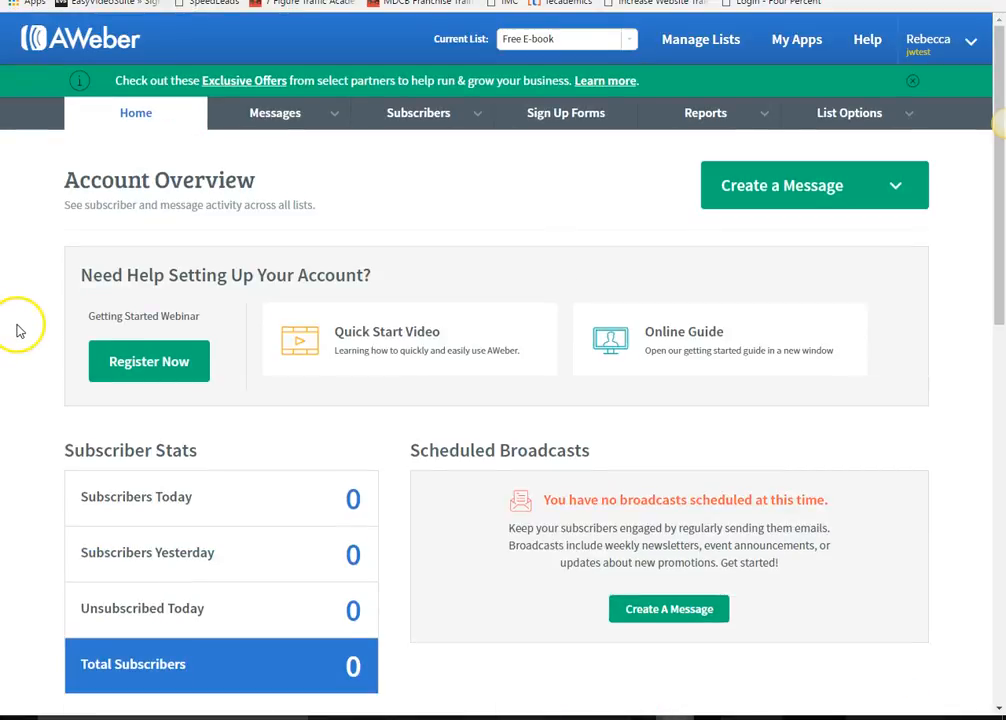